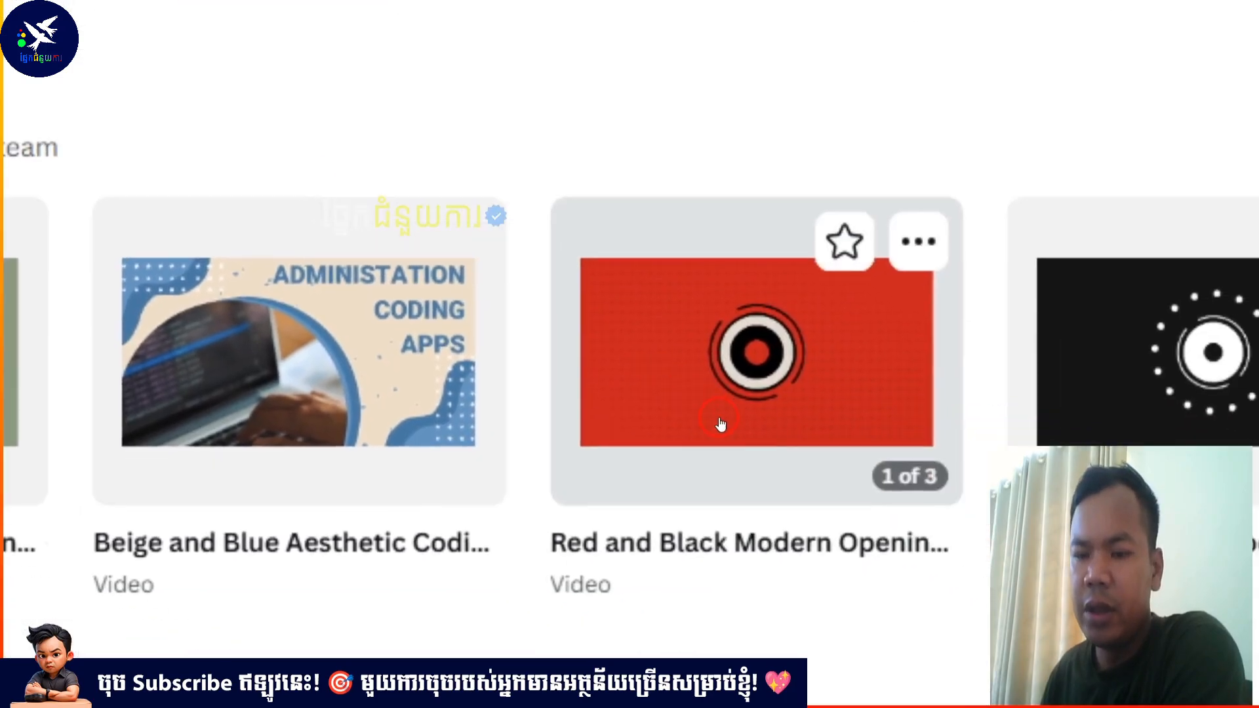
Browse the intro video templates in the search results, previewing several welcome, channel and logo designs
scroll(816, 524, down, 5)
scroll(630, 363, down, 10)
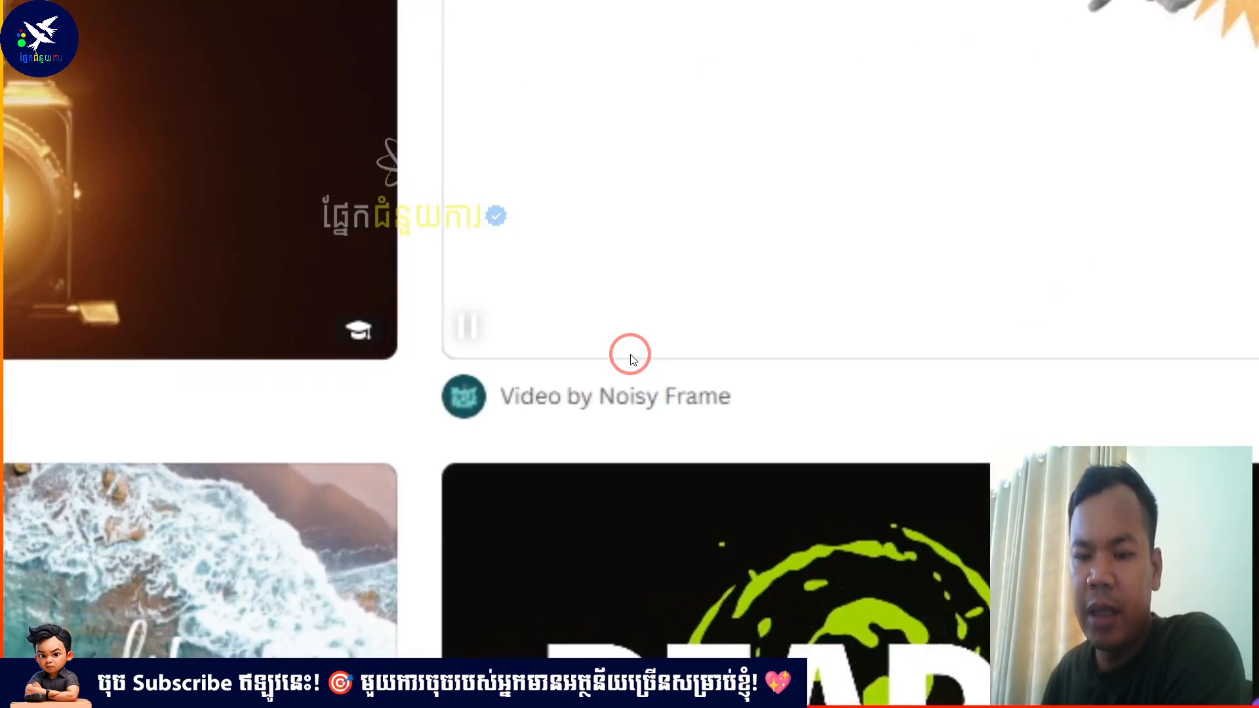
scroll(629, 359, down, 5)
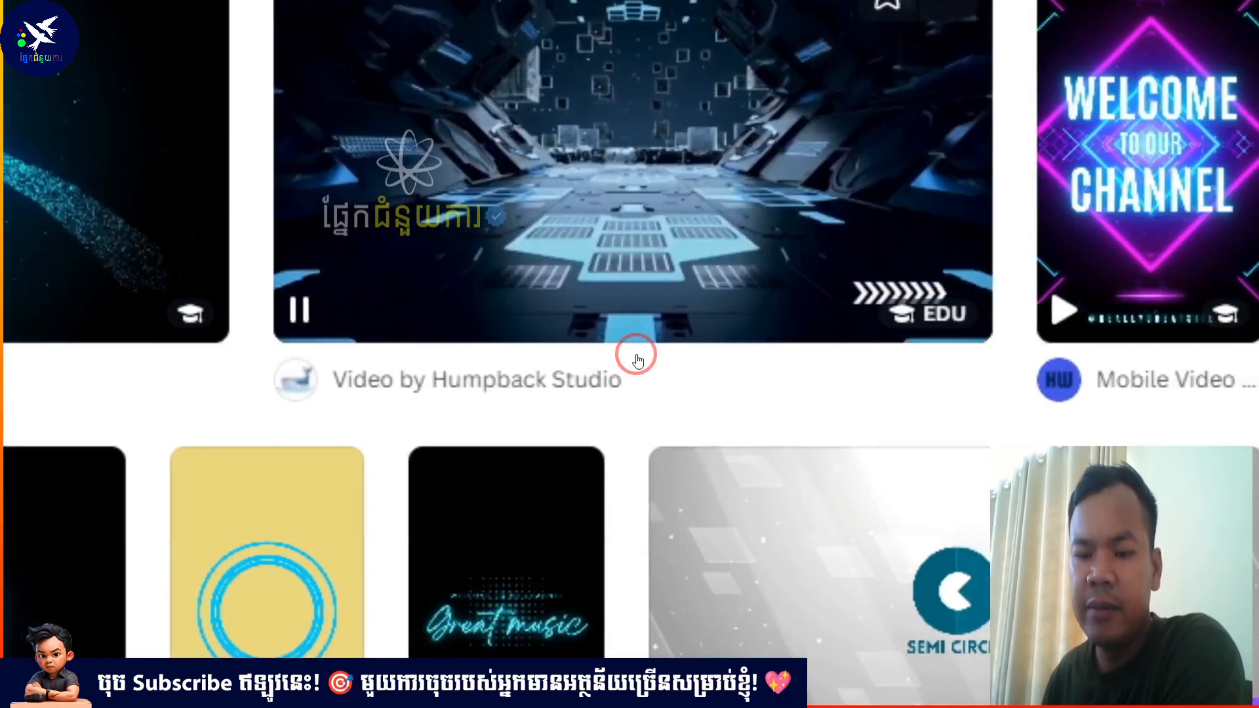
scroll(628, 354, down, 4)
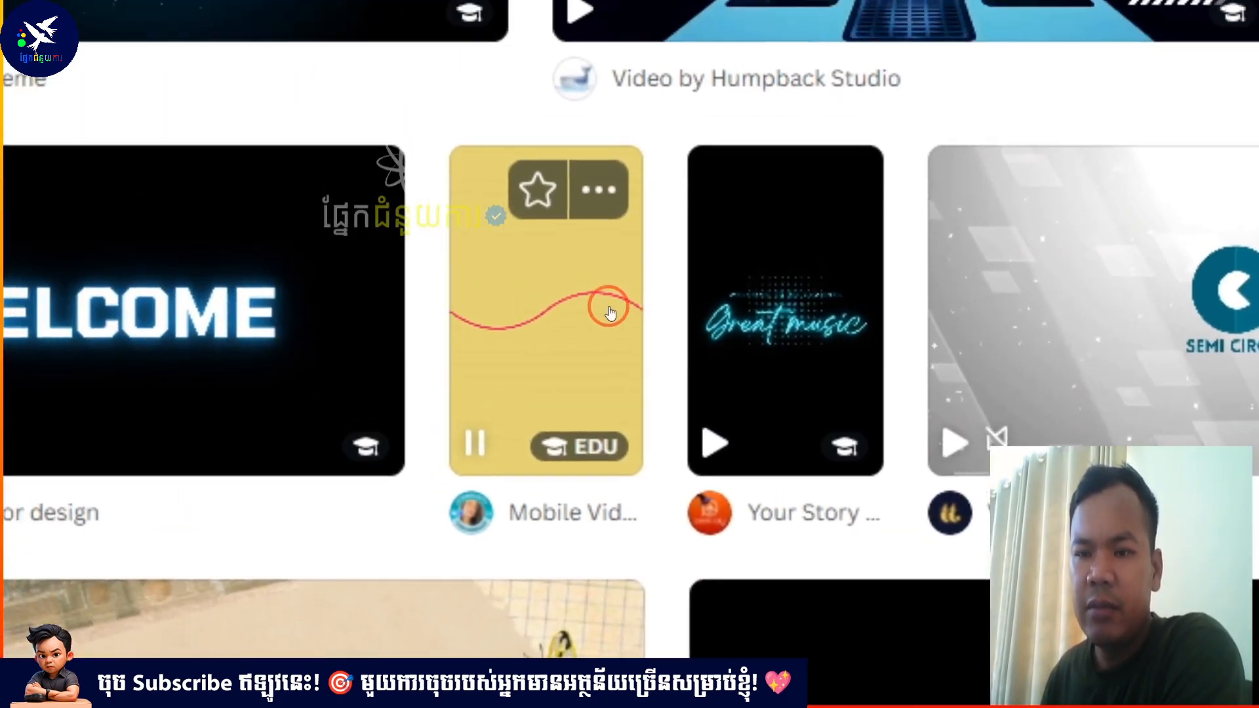
scroll(623, 345, up, 5)
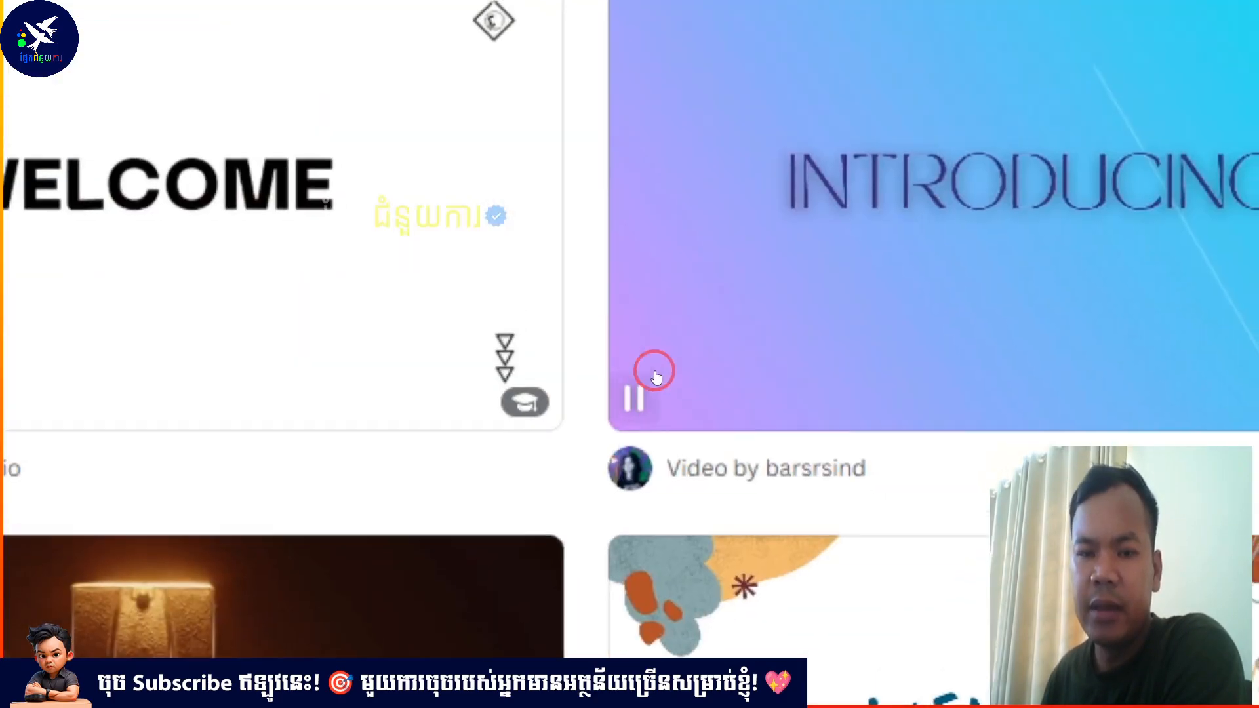
scroll(654, 376, up, 8)
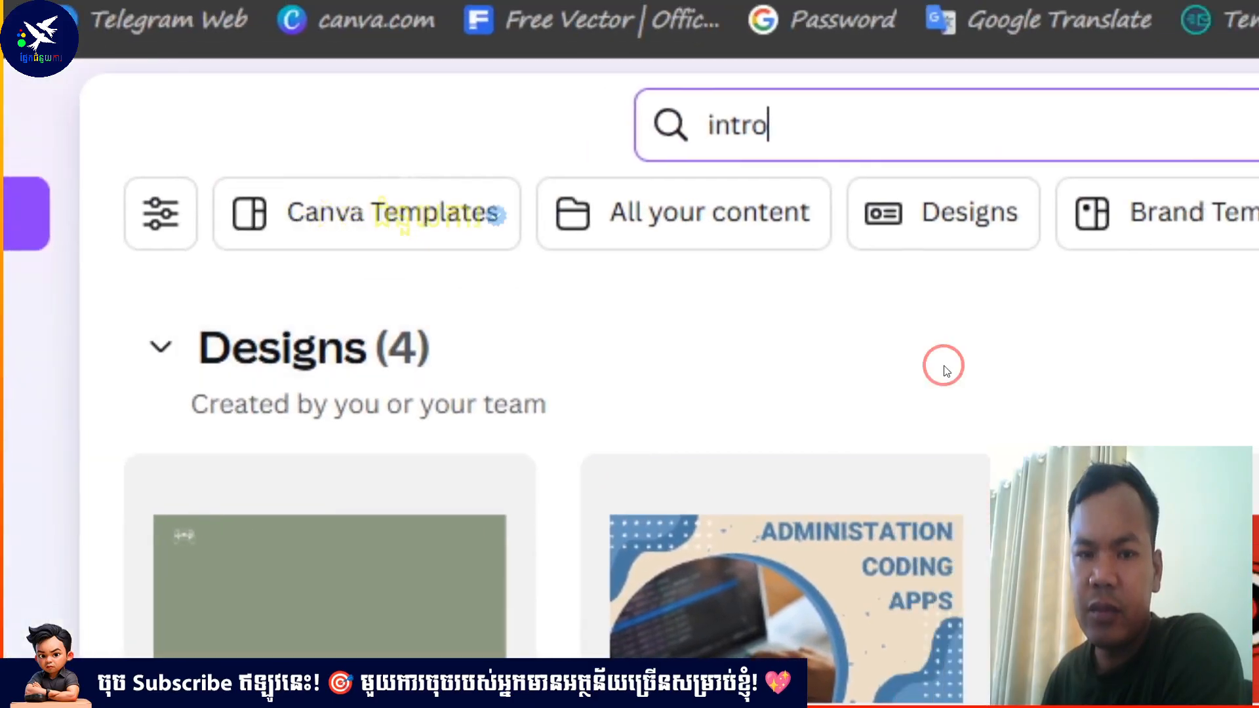
scroll(862, 441, down, 10)
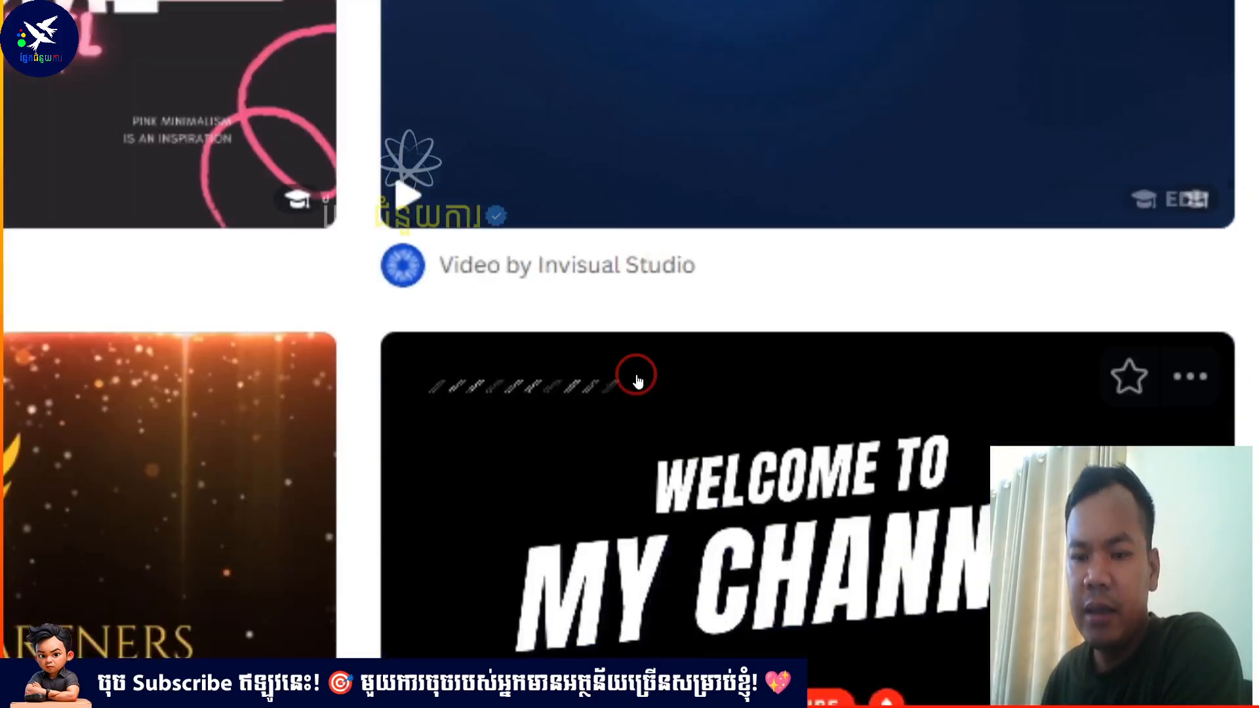
scroll(634, 376, down, 10)
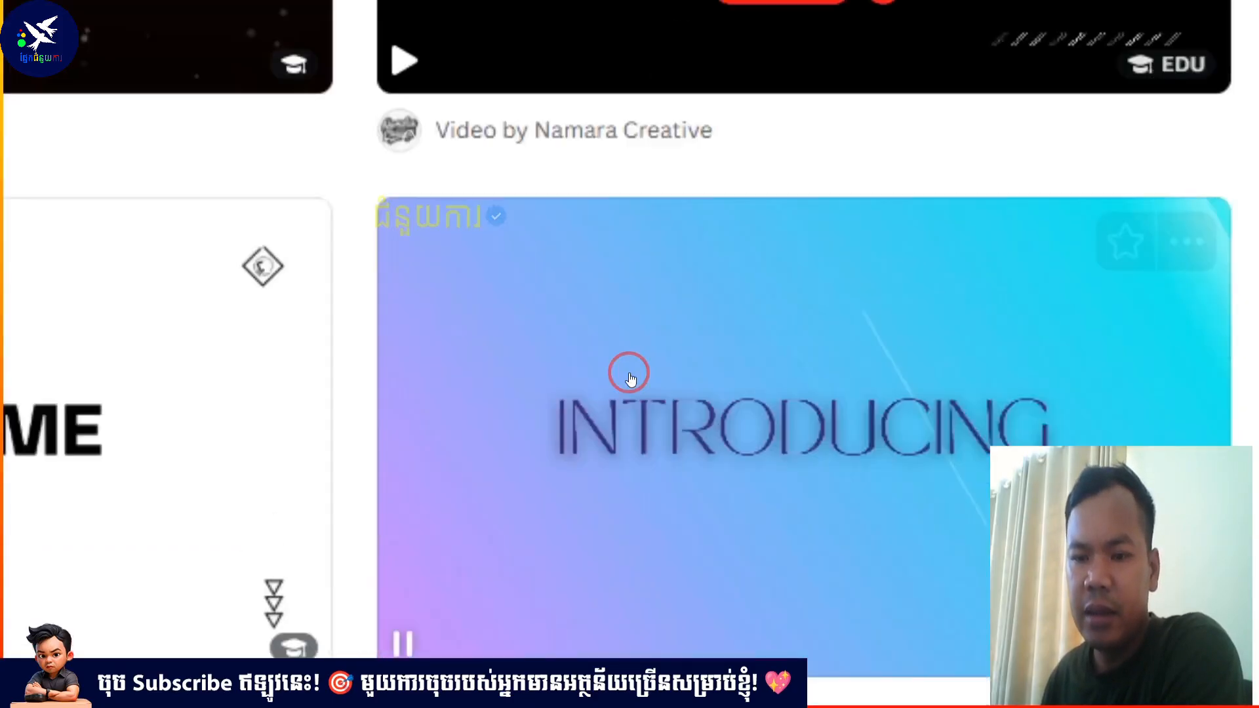
scroll(630, 360, up, 8)
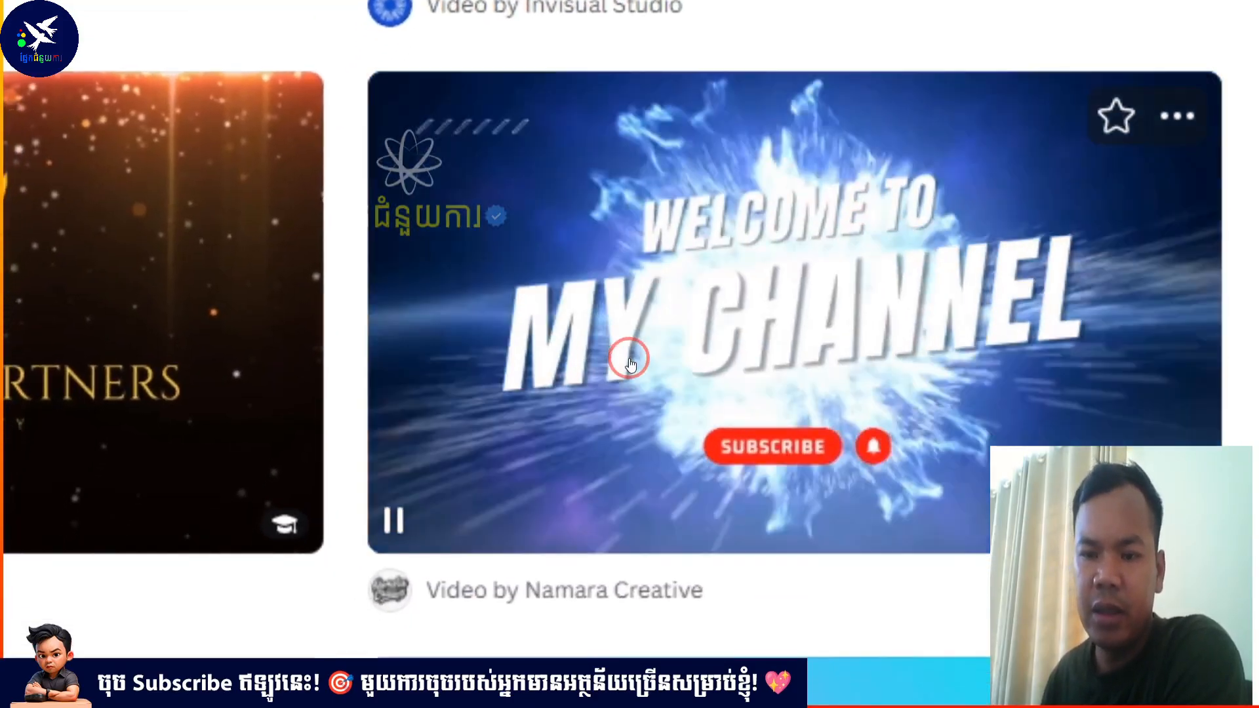
scroll(626, 422, down, 6)
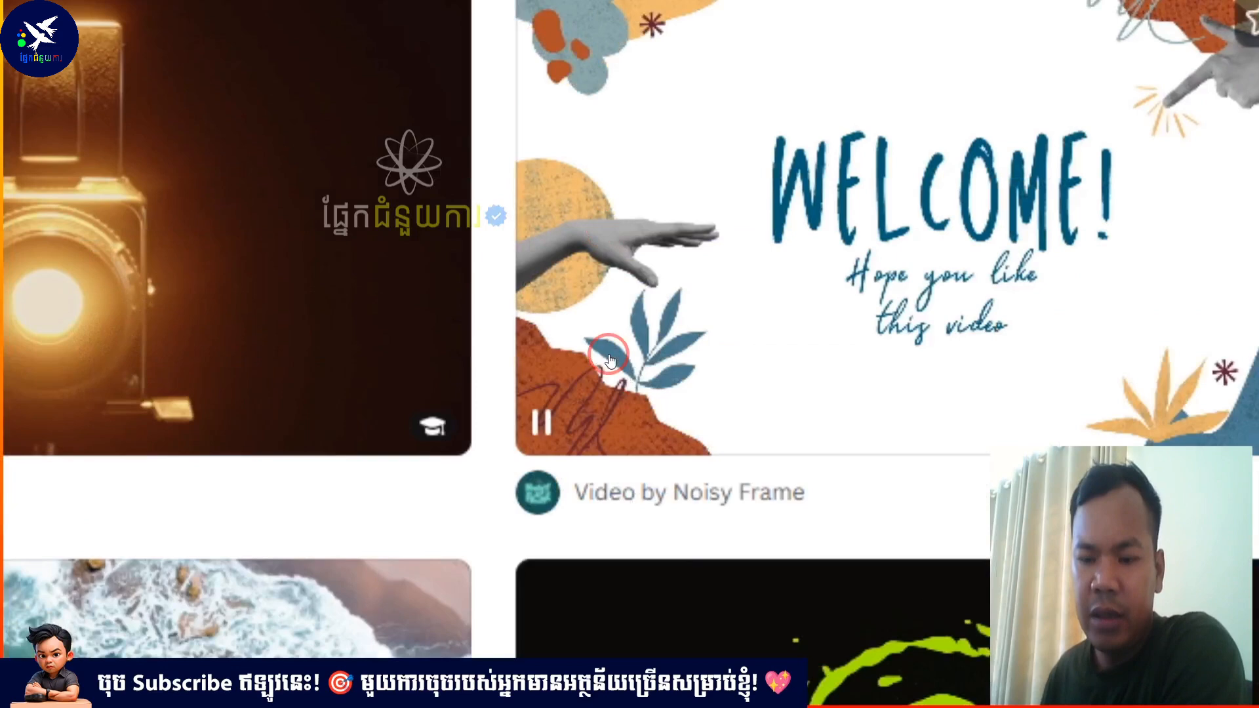
scroll(616, 357, down, 8)
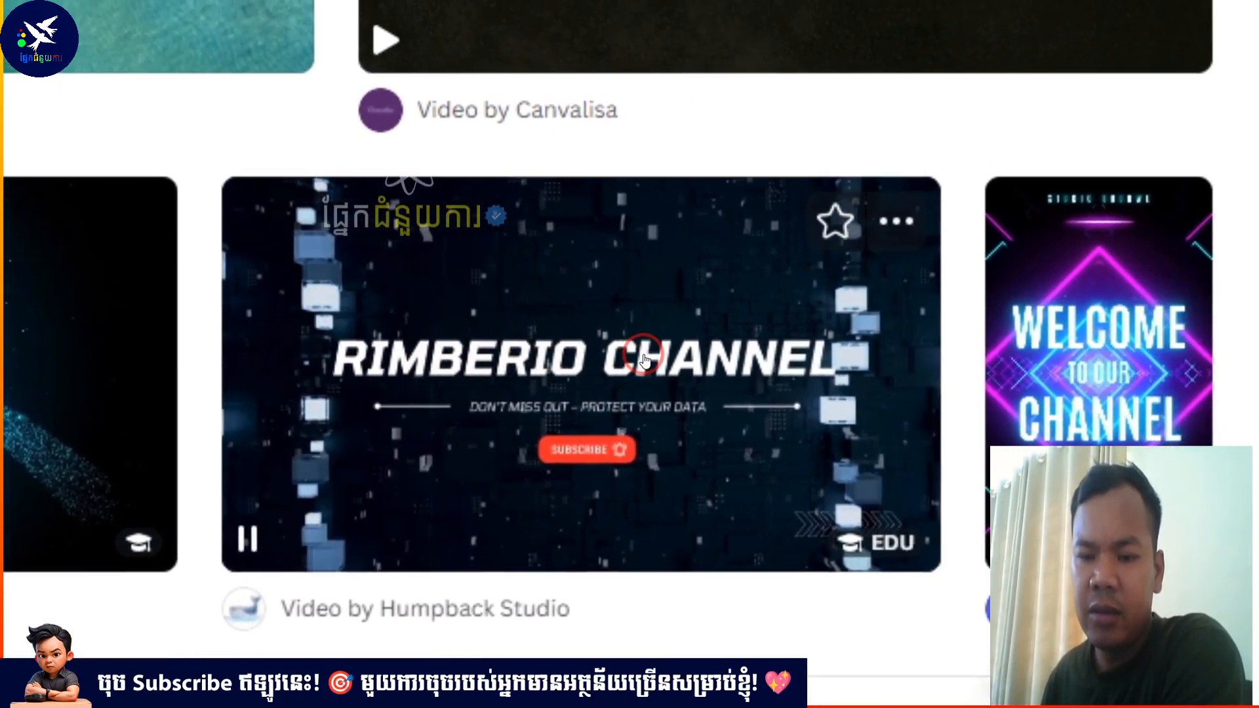
scroll(760, 354, down, 1)
scroll(639, 357, down, 1)
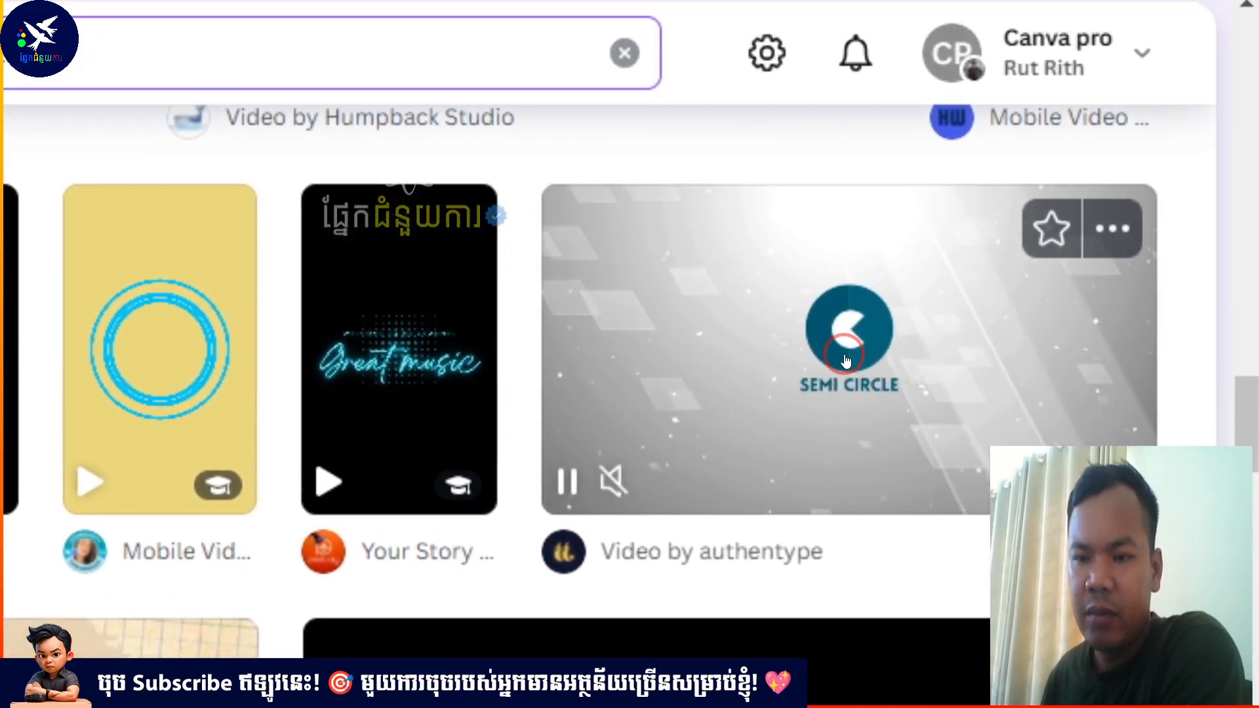
scroll(845, 362, down, 5)
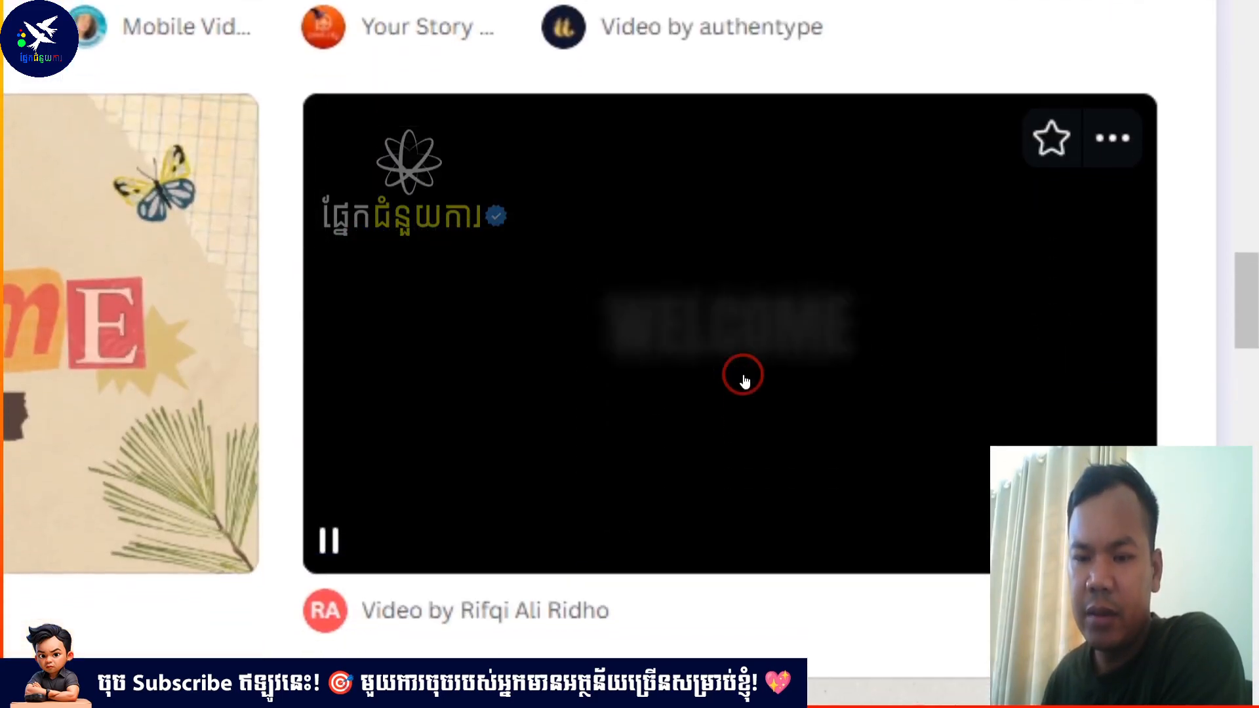
scroll(744, 361, down, 10)
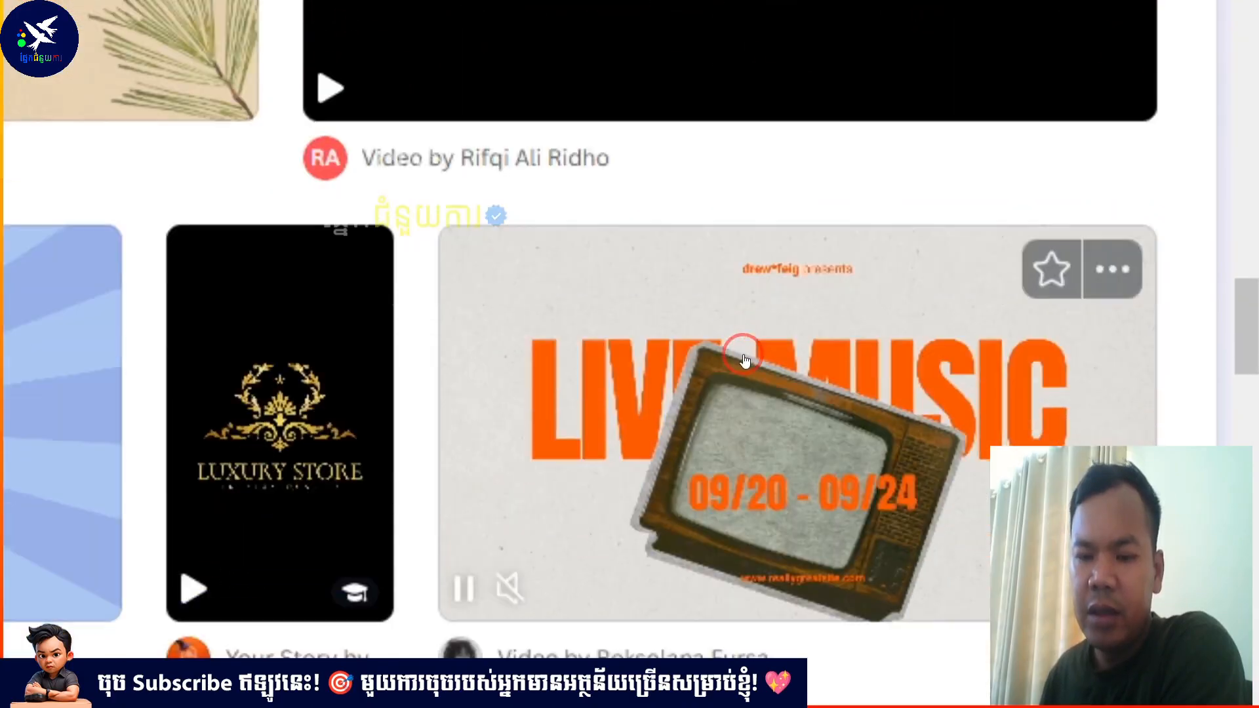
scroll(743, 360, down, 15)
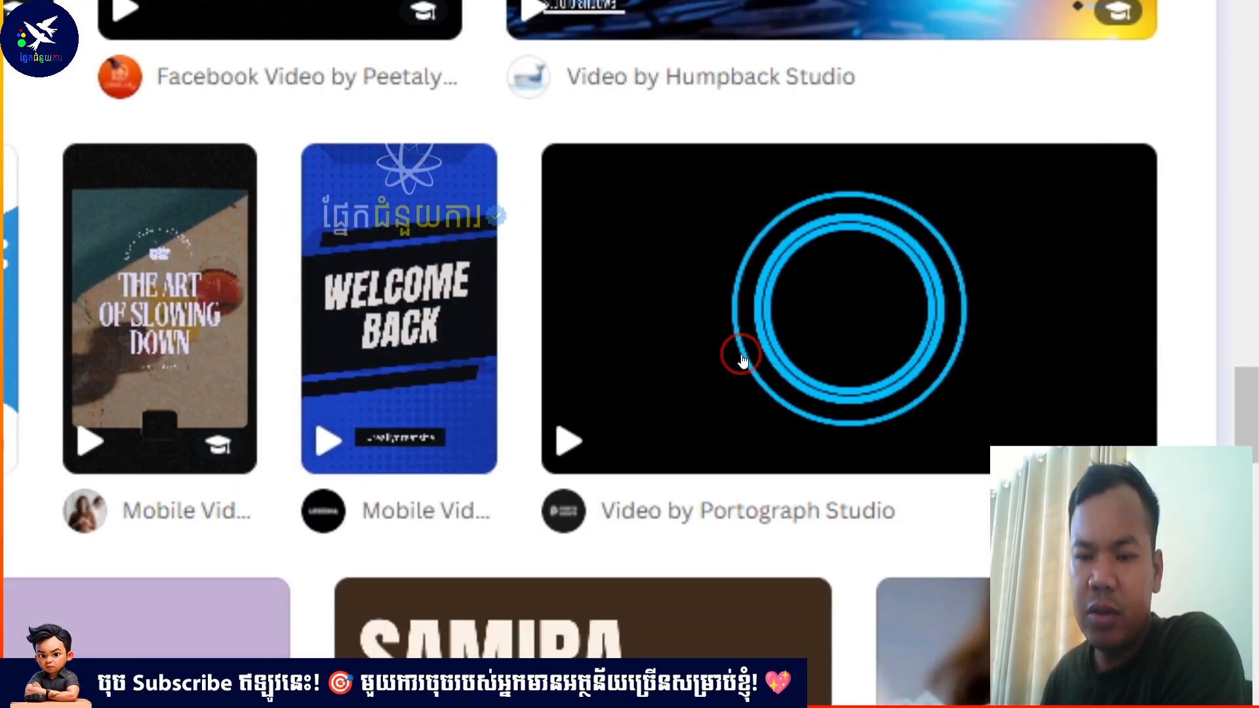
scroll(743, 361, down, 15)
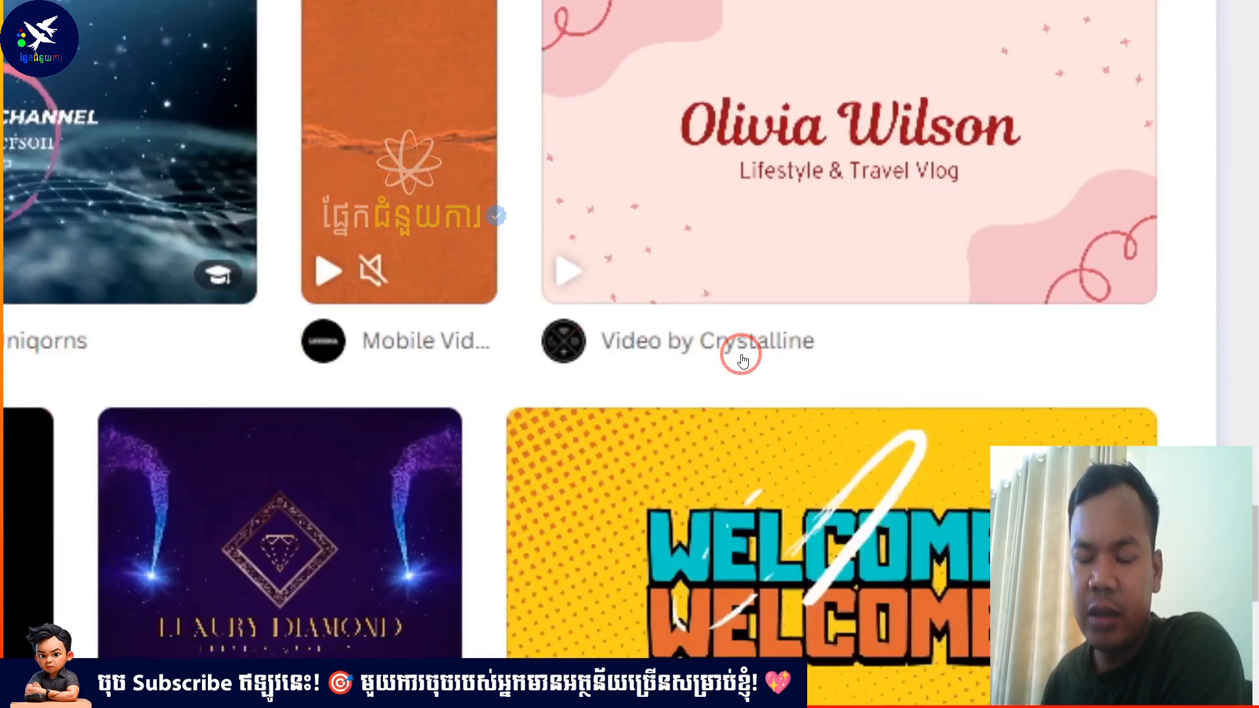
scroll(743, 361, down, 15)
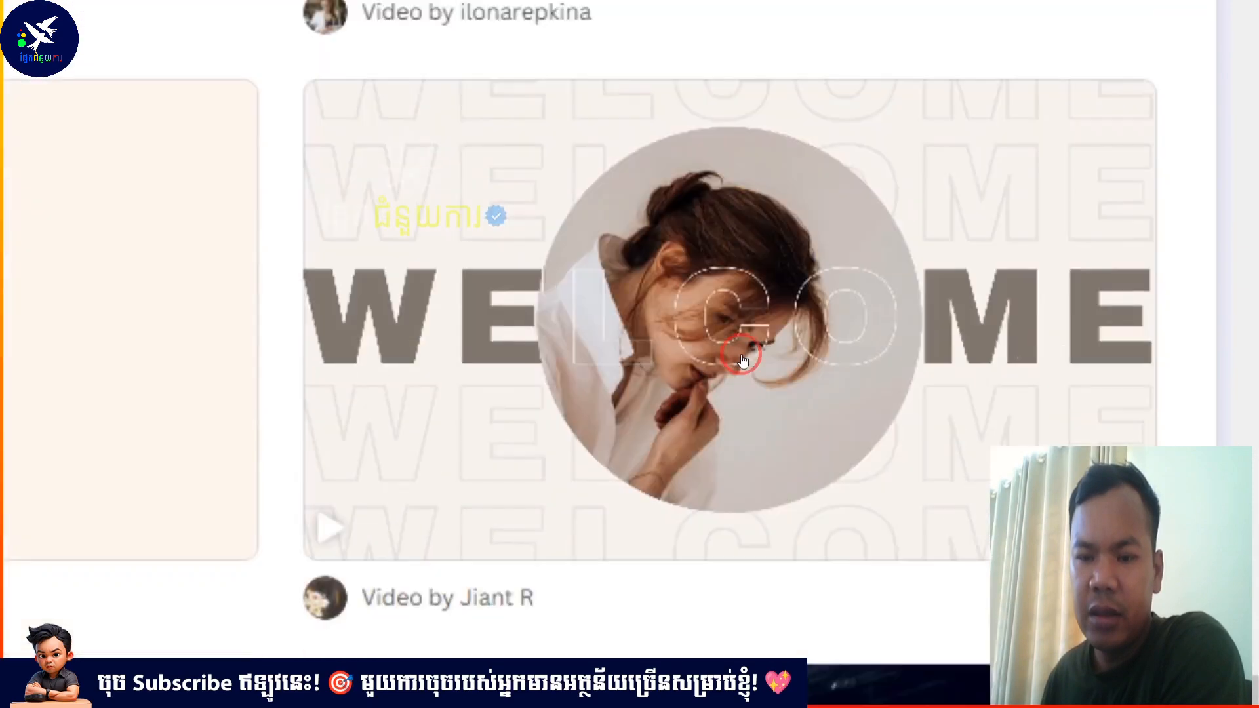
scroll(741, 354, down, 10)
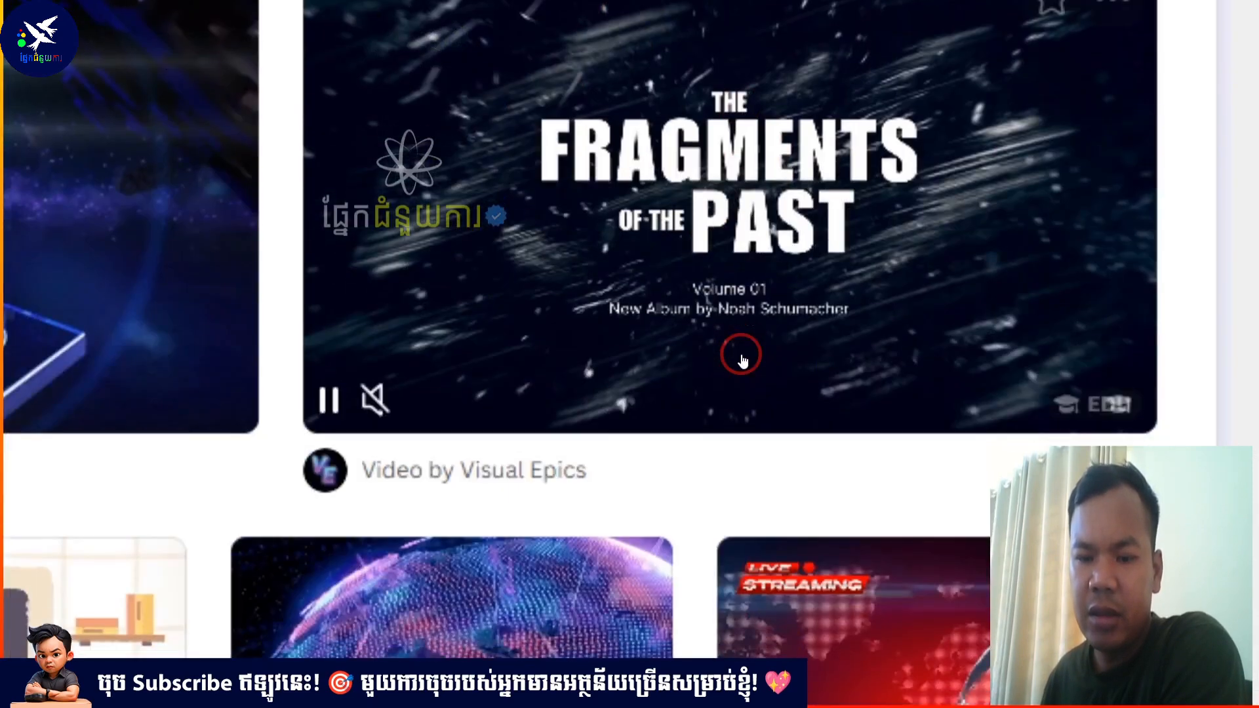
scroll(737, 393, down, 10)
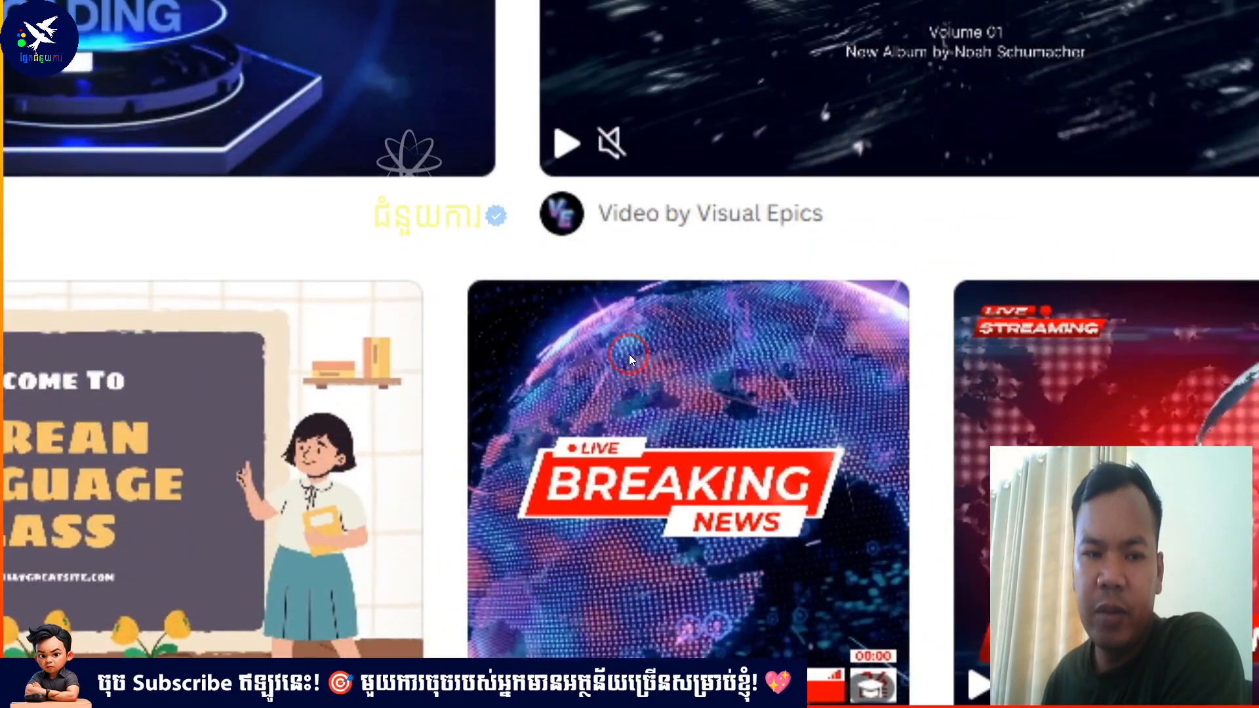
scroll(628, 356, down, 5)
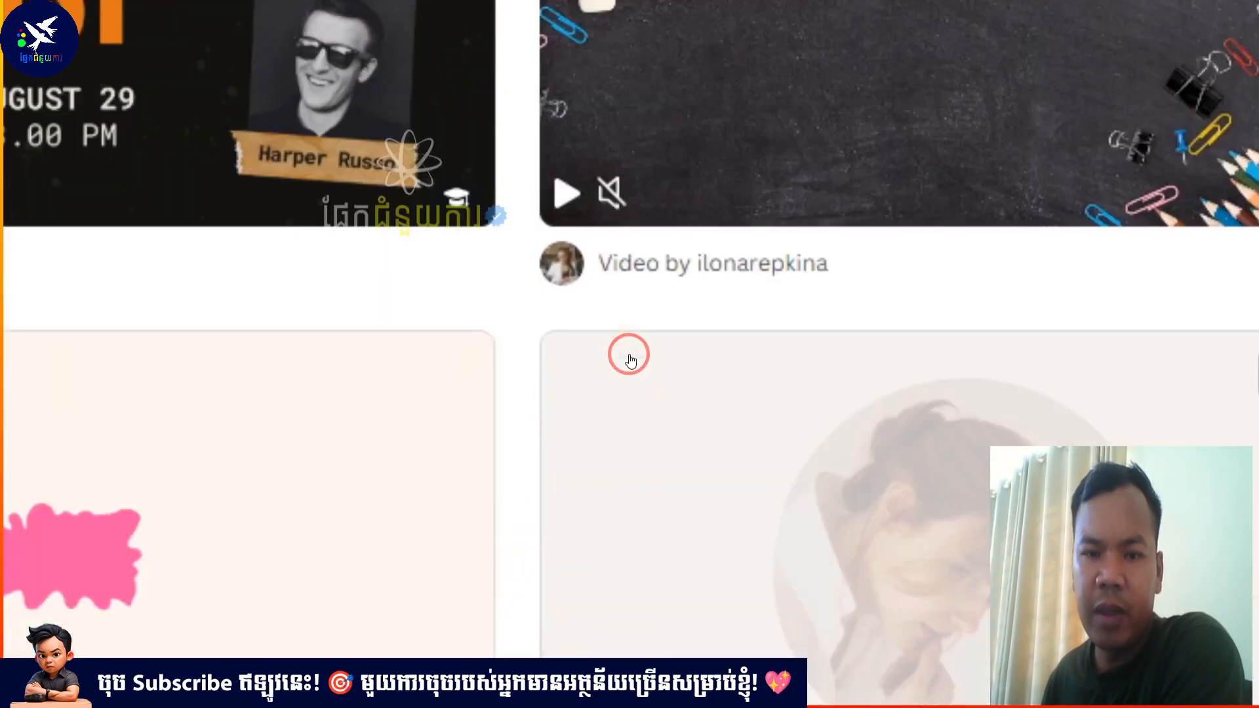
Open the Yellow Colorful Gaming Channel Youtube Intro design from the suggestions for "intro"
scroll(628, 355, up, 15)
click(585, 263)
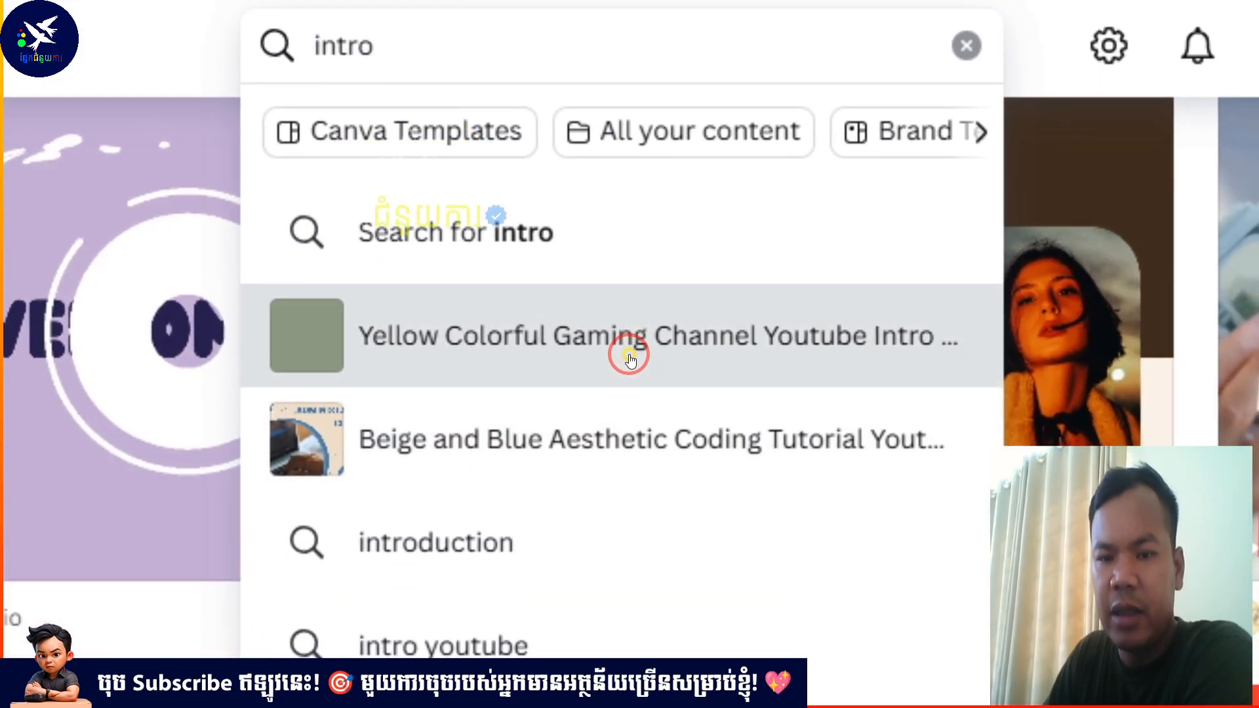
click(628, 597)
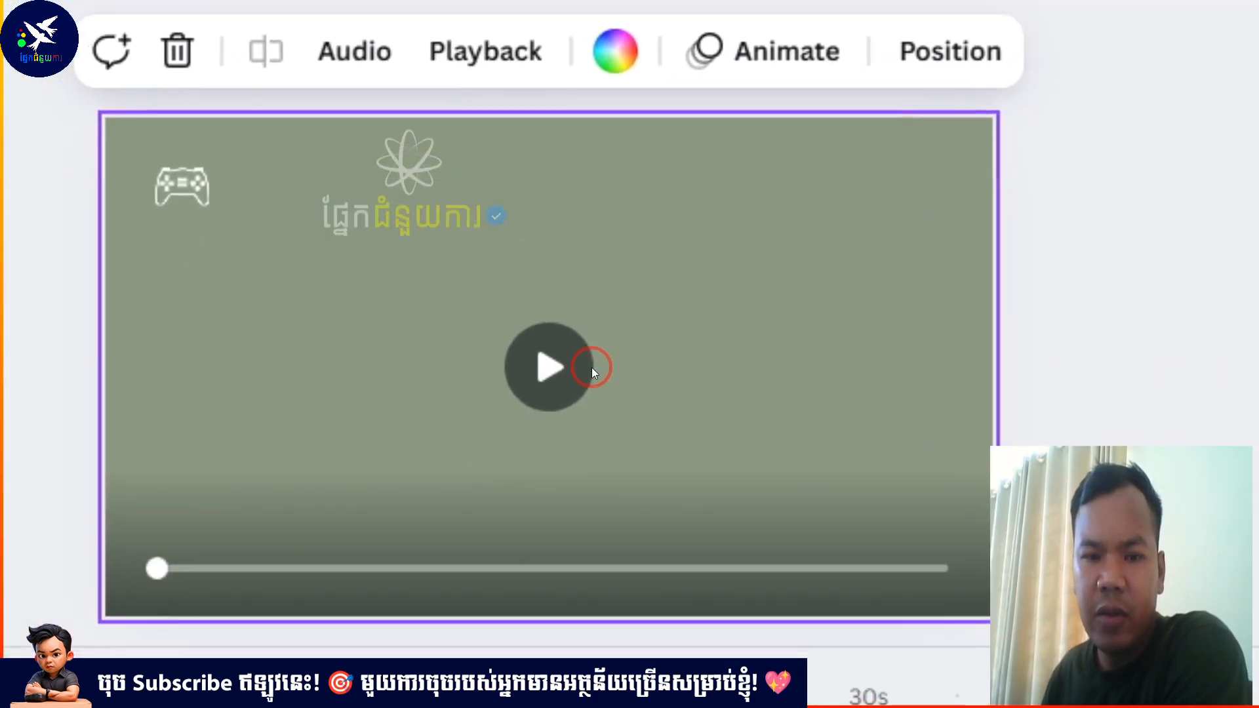
Preview the opening pages of the gaming intro, pausing and resuming the playback
click(534, 354)
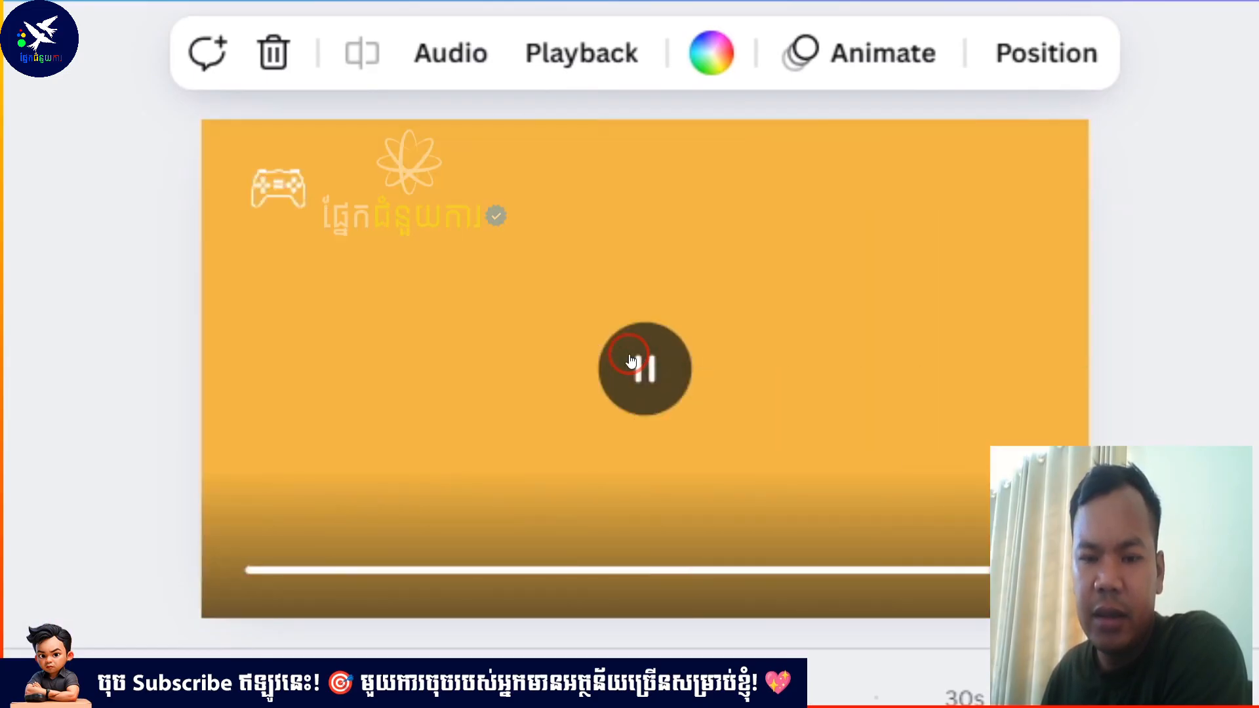
click(631, 361)
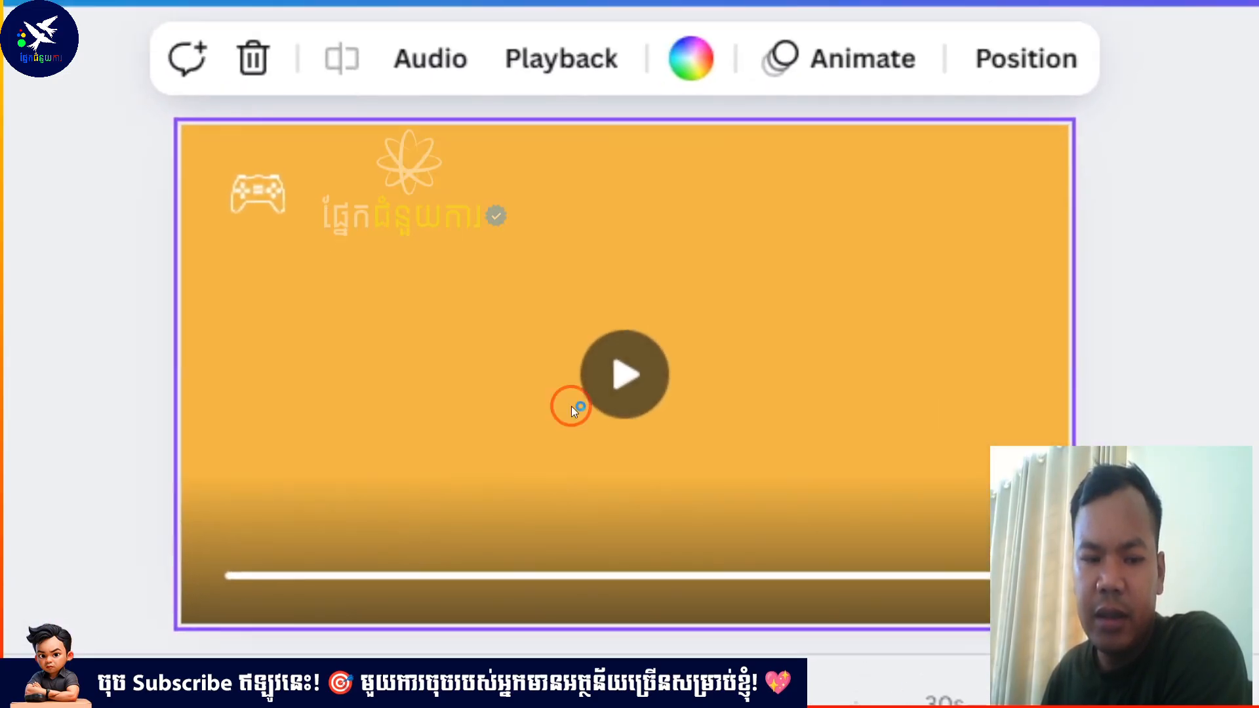
click(582, 352)
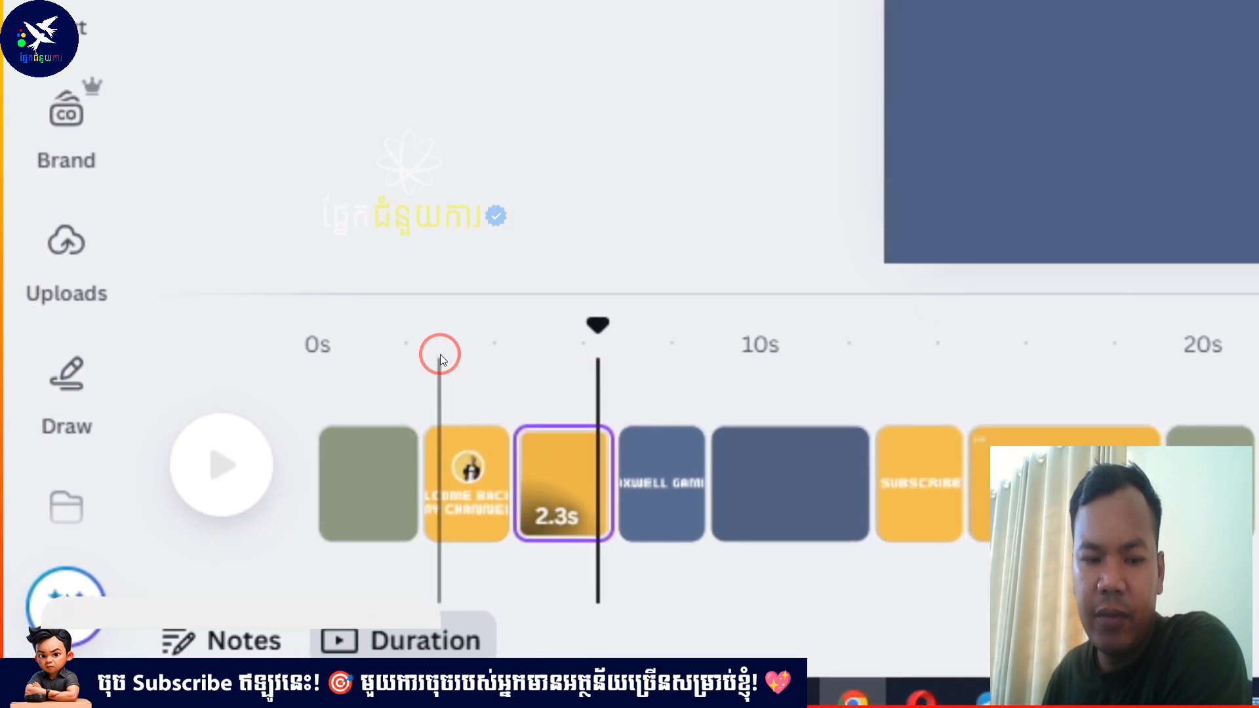
click(189, 489)
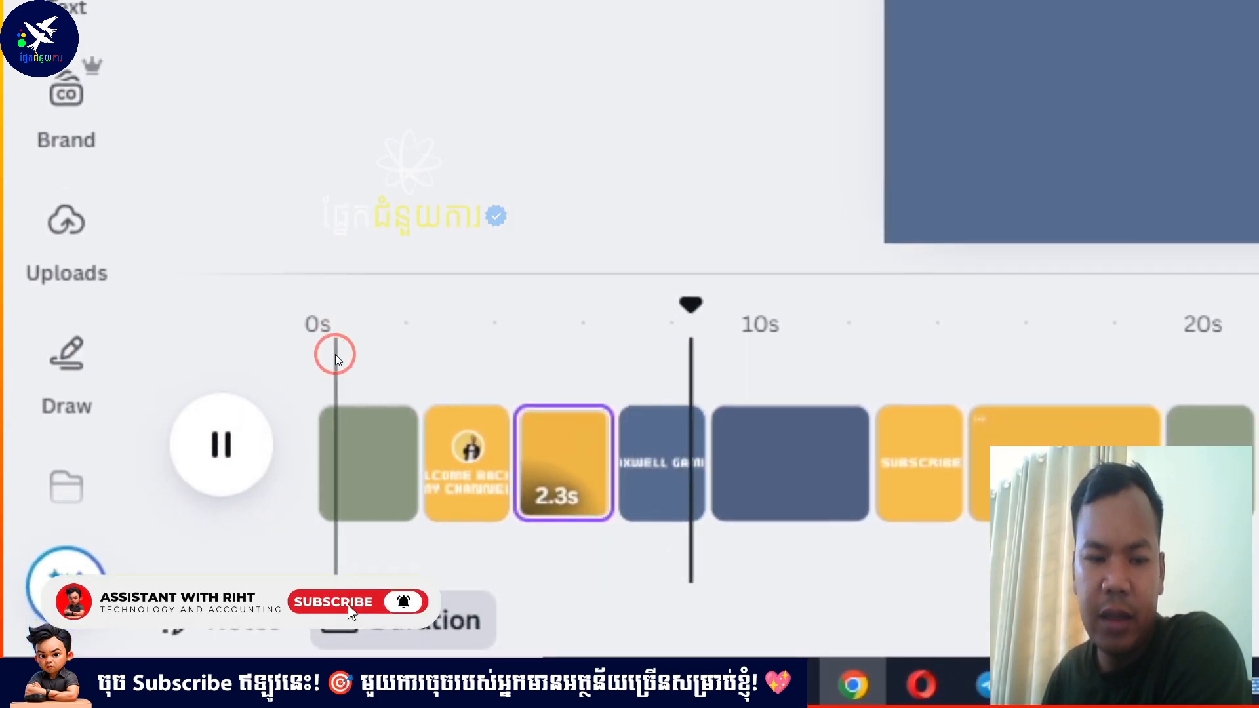
Return to the start of the timeline and play the whole intro video through to its last page
click(317, 343)
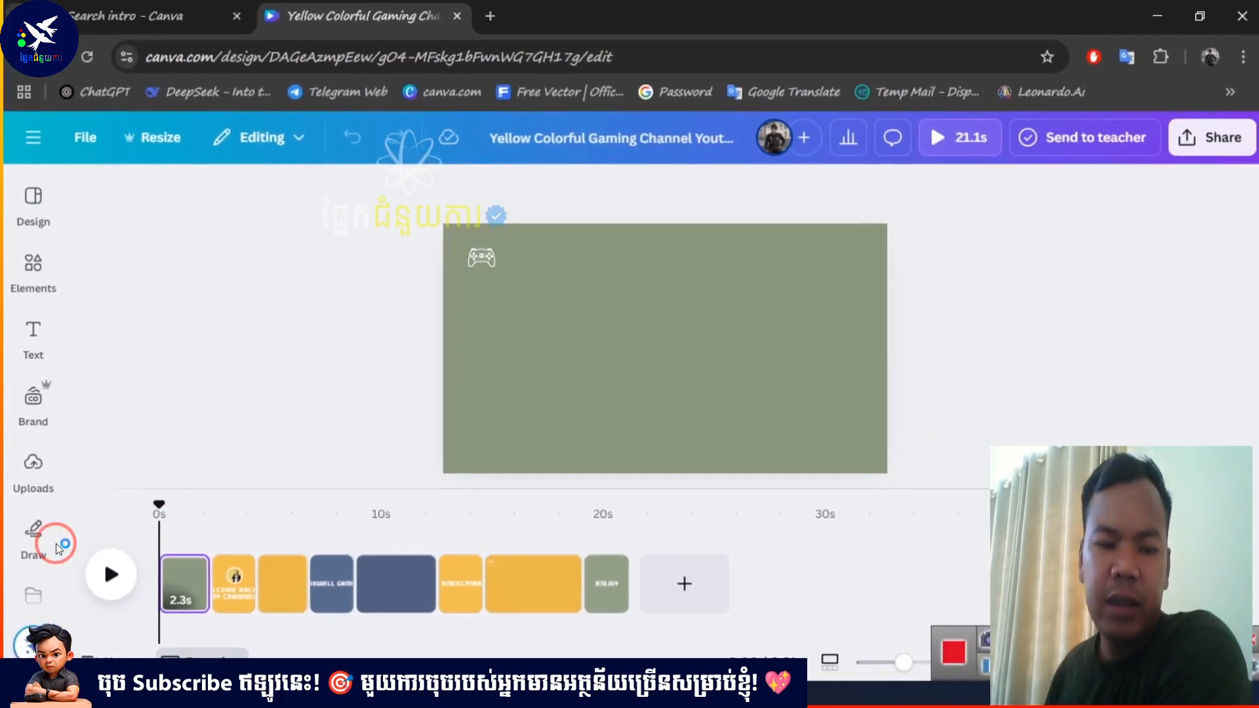
click(33, 595)
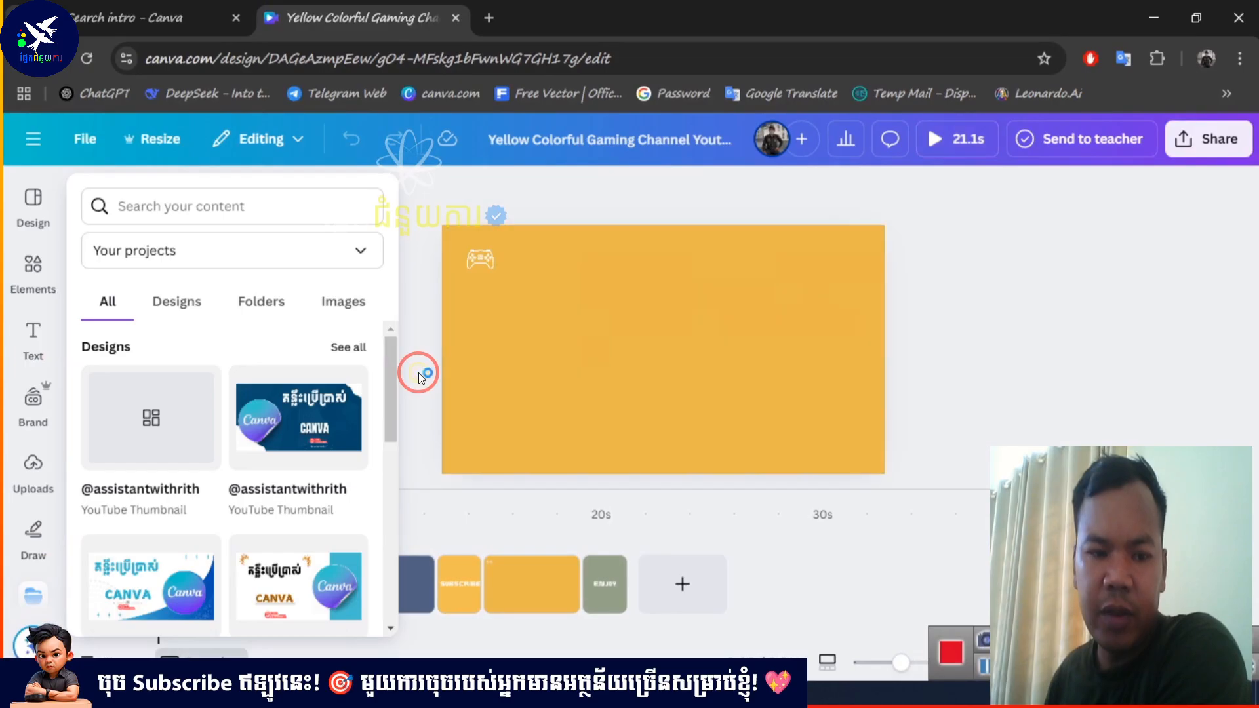
mouse_move(57, 597)
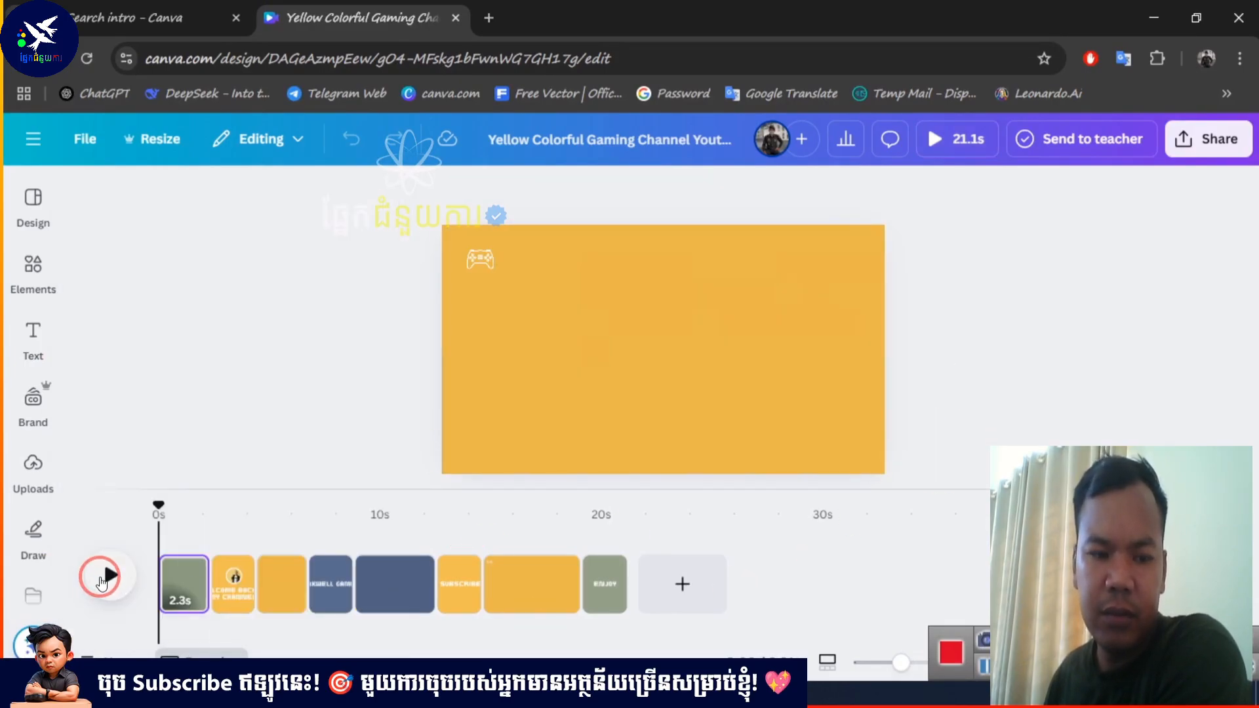
click(107, 574)
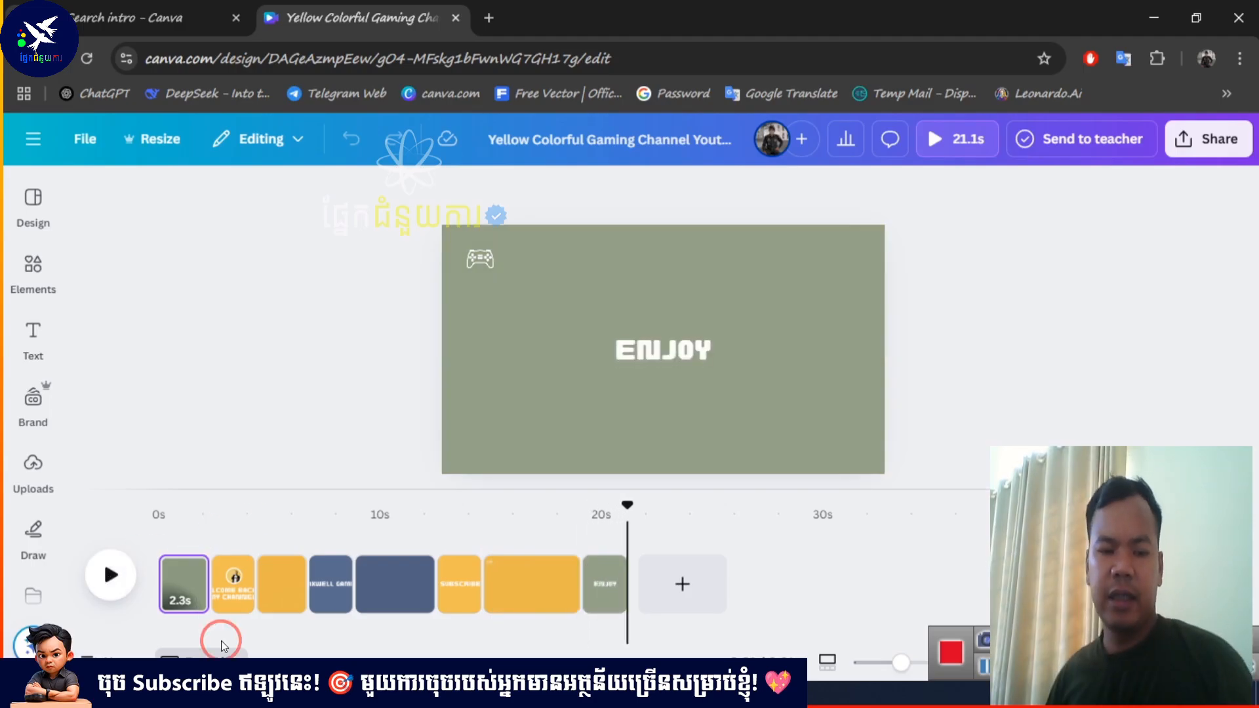
Replace the circular photo on the "Welcome back to my channel" page with the uploaded Canva logo image
click(187, 588)
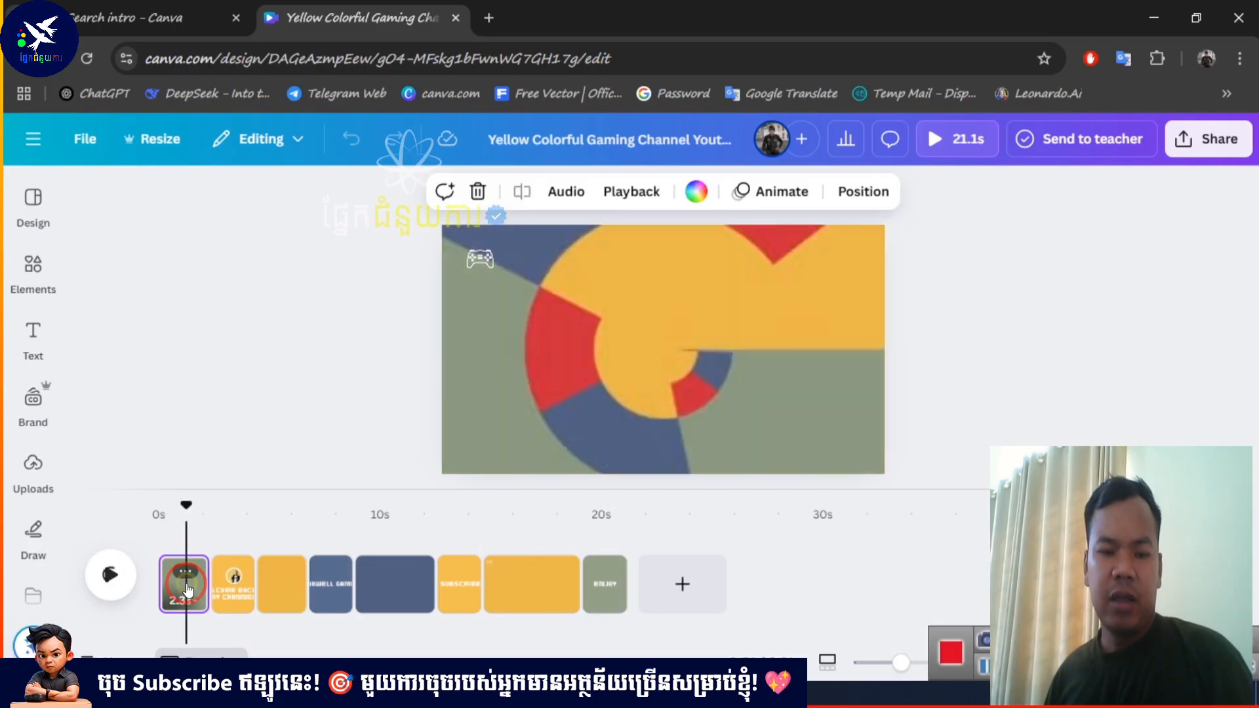
click(237, 602)
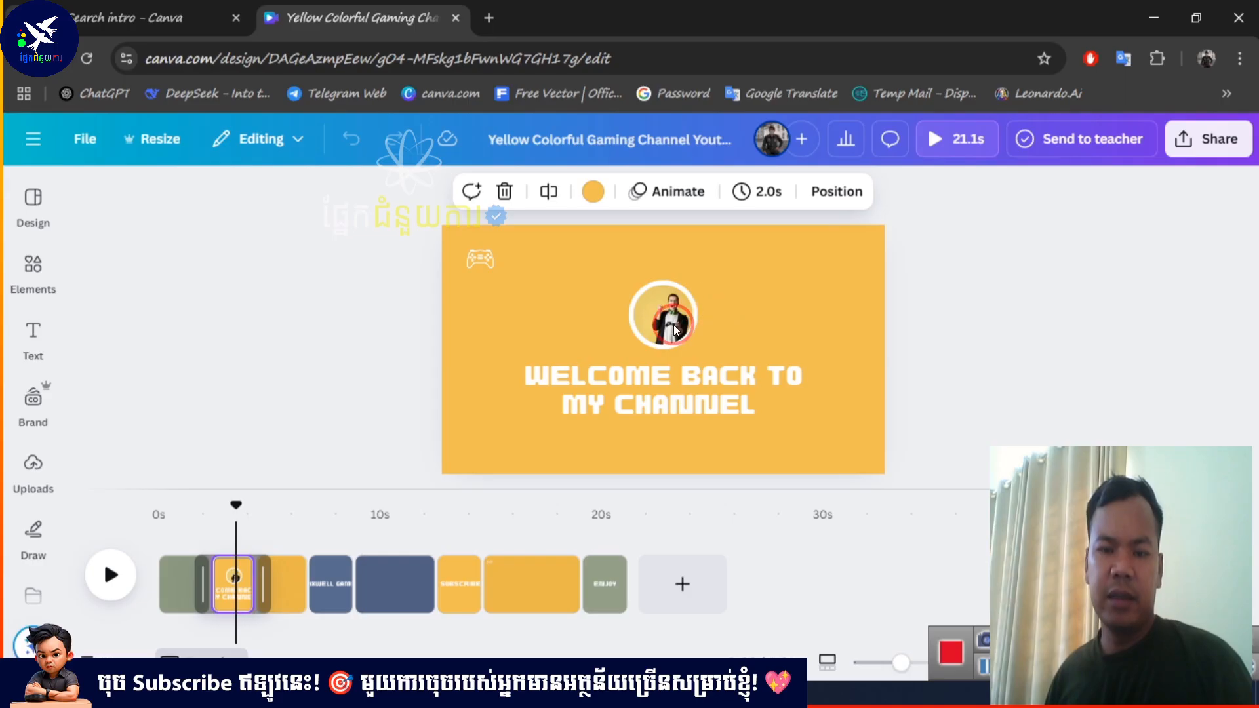
click(27, 471)
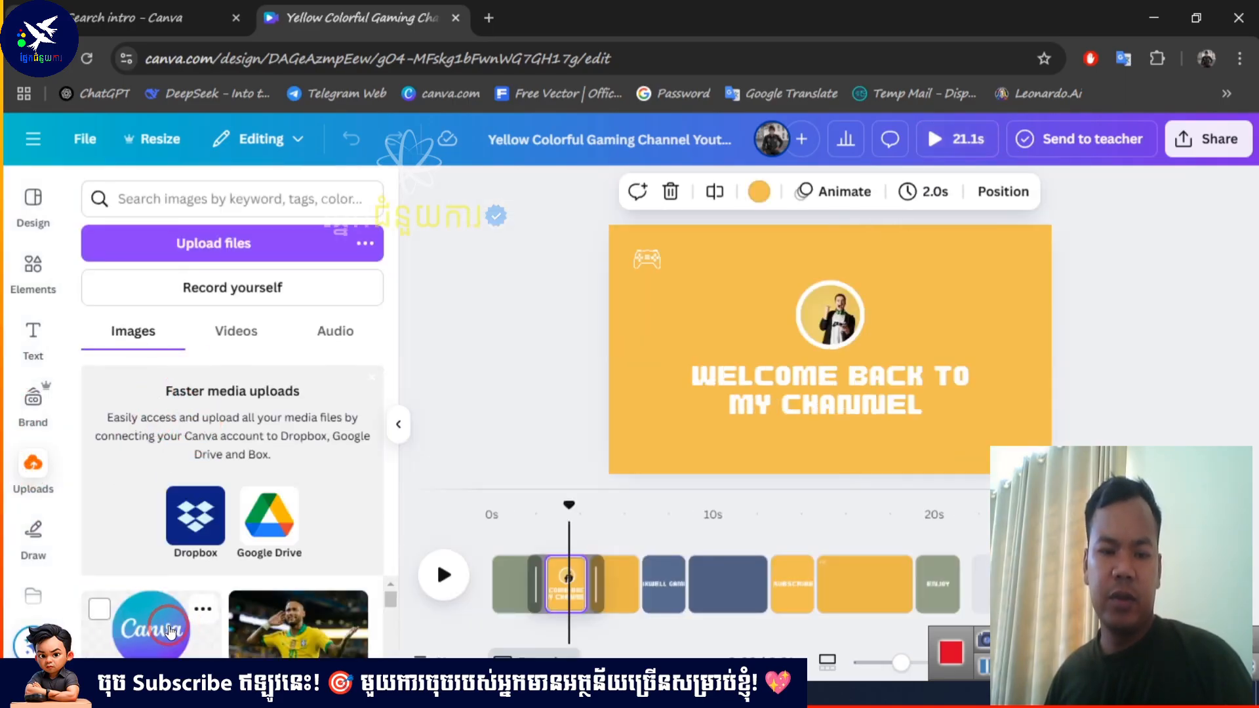
drag(169, 631, 924, 336)
drag(1004, 378, 833, 322)
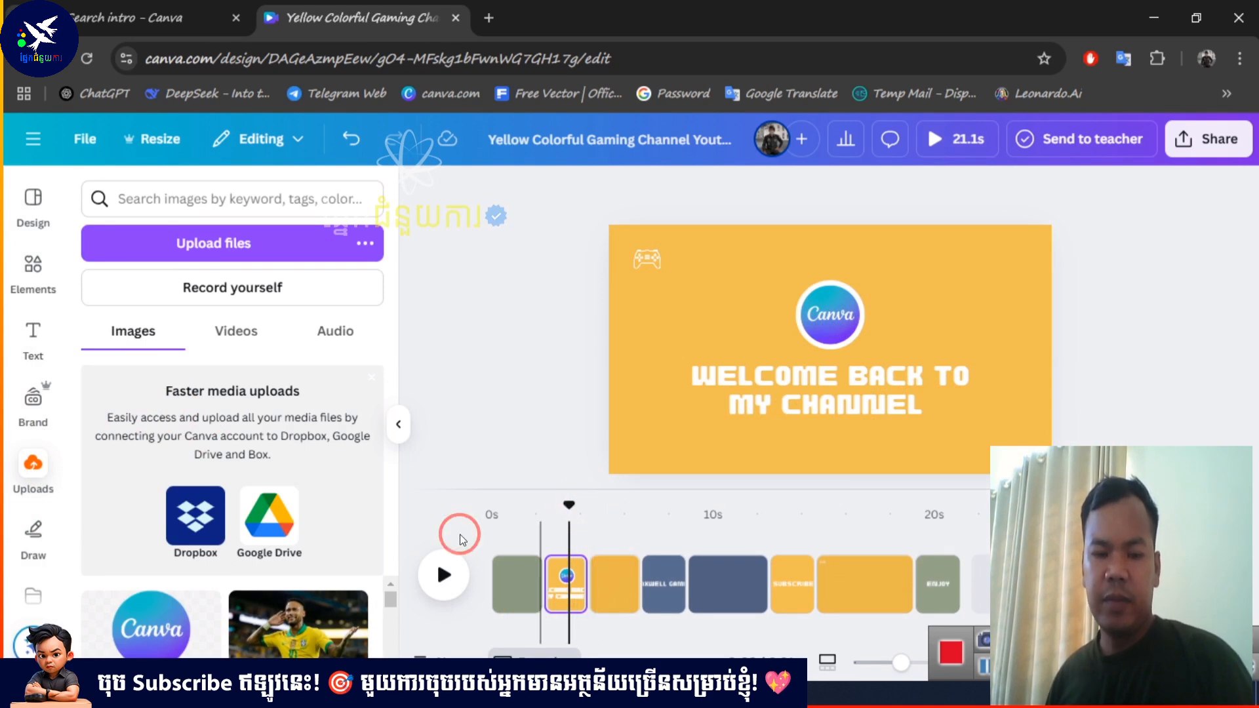
Play the intro onward from the welcome page, pause it, and select the fourth page in the timeline
click(442, 578)
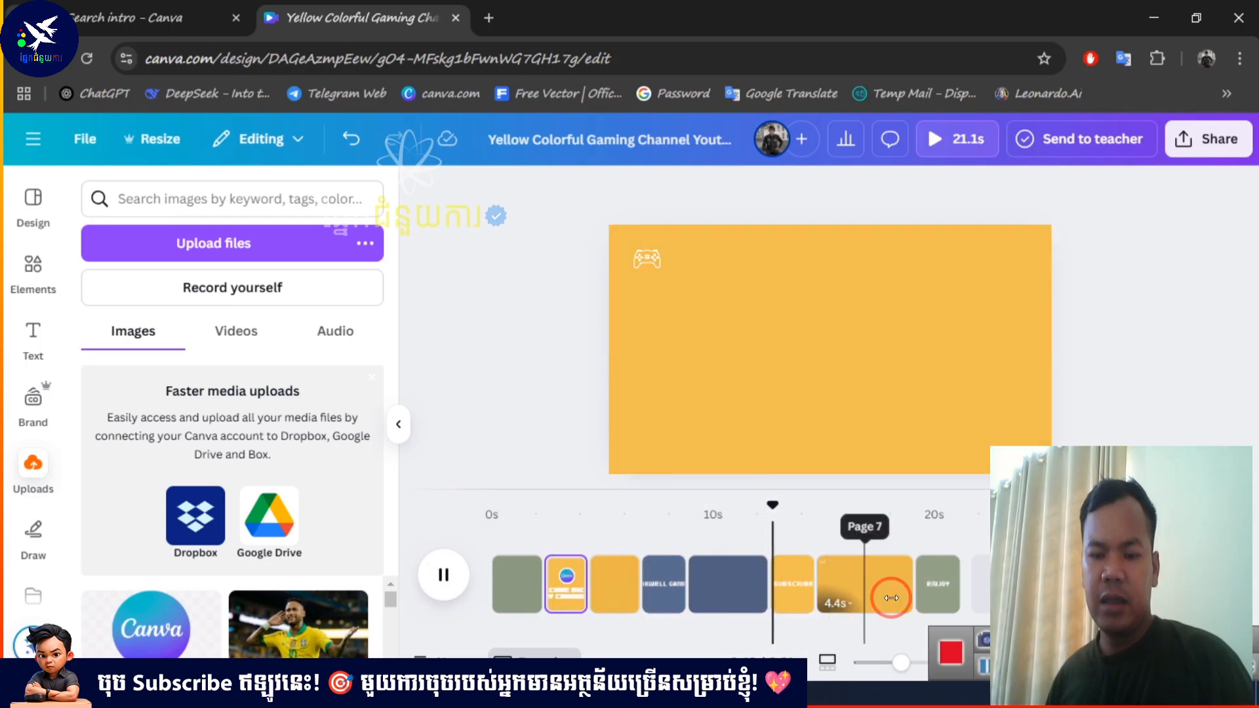
click(443, 575)
click(663, 583)
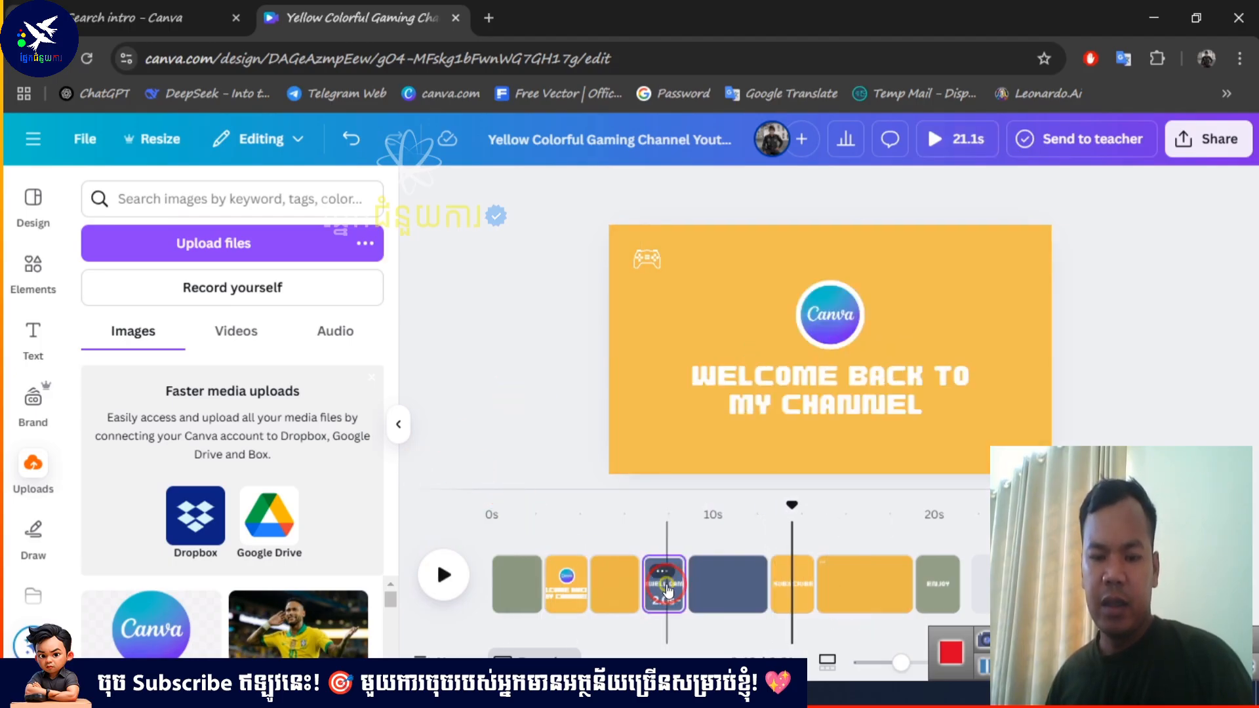
Delete the "MAXWELL GAMING" page and the dark blue video page that follows it from the timeline
click(675, 548)
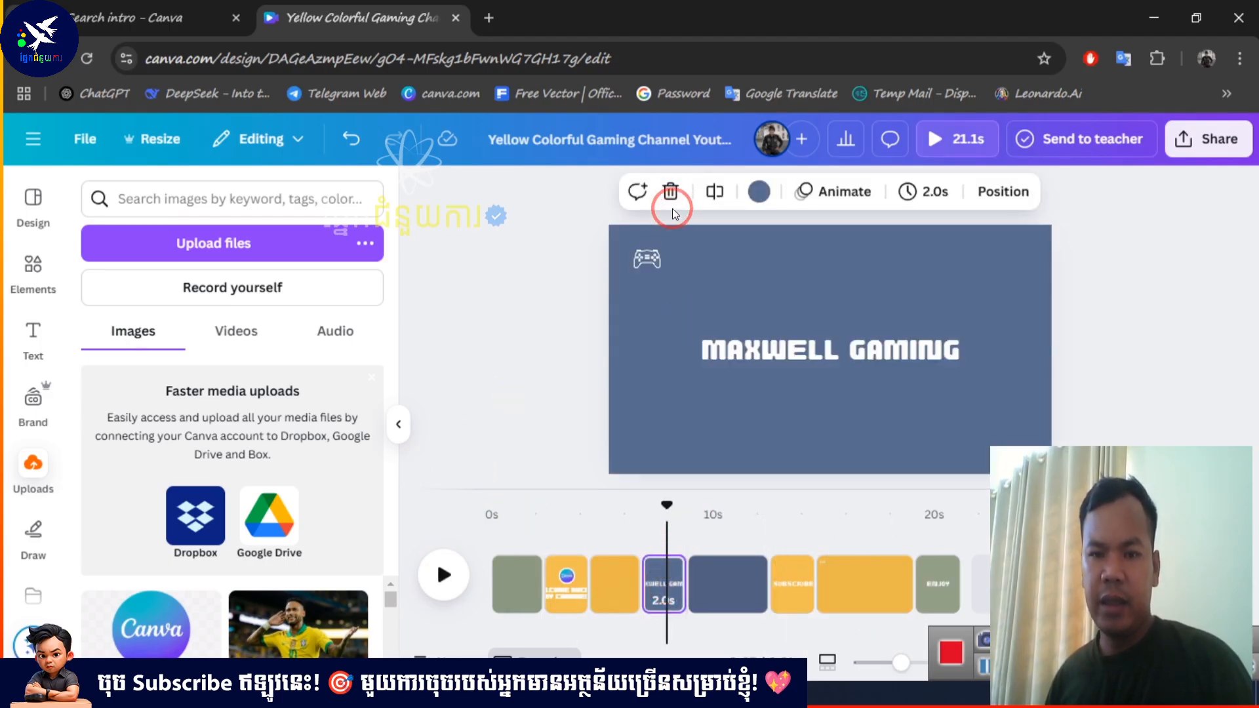
click(670, 192)
click(661, 590)
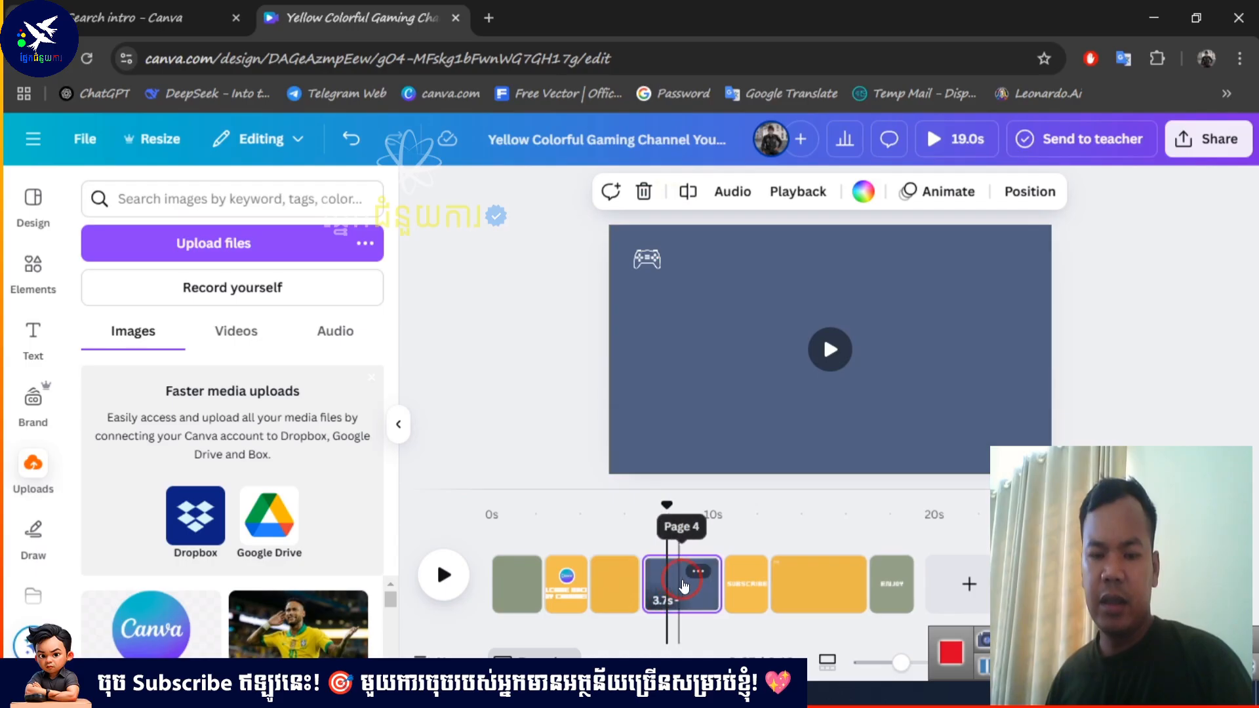
click(643, 191)
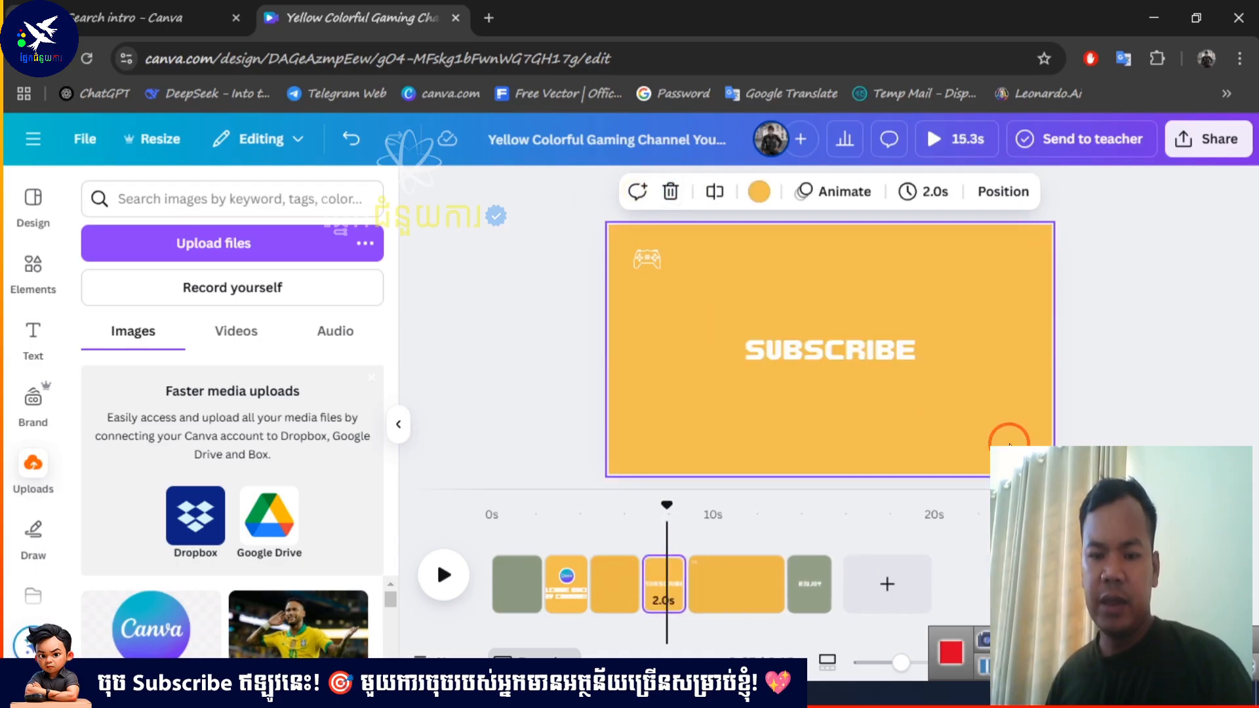
Check the page after "SUBSCRIBE", play the shortened intro from its start, and stop on the welcome page
click(731, 590)
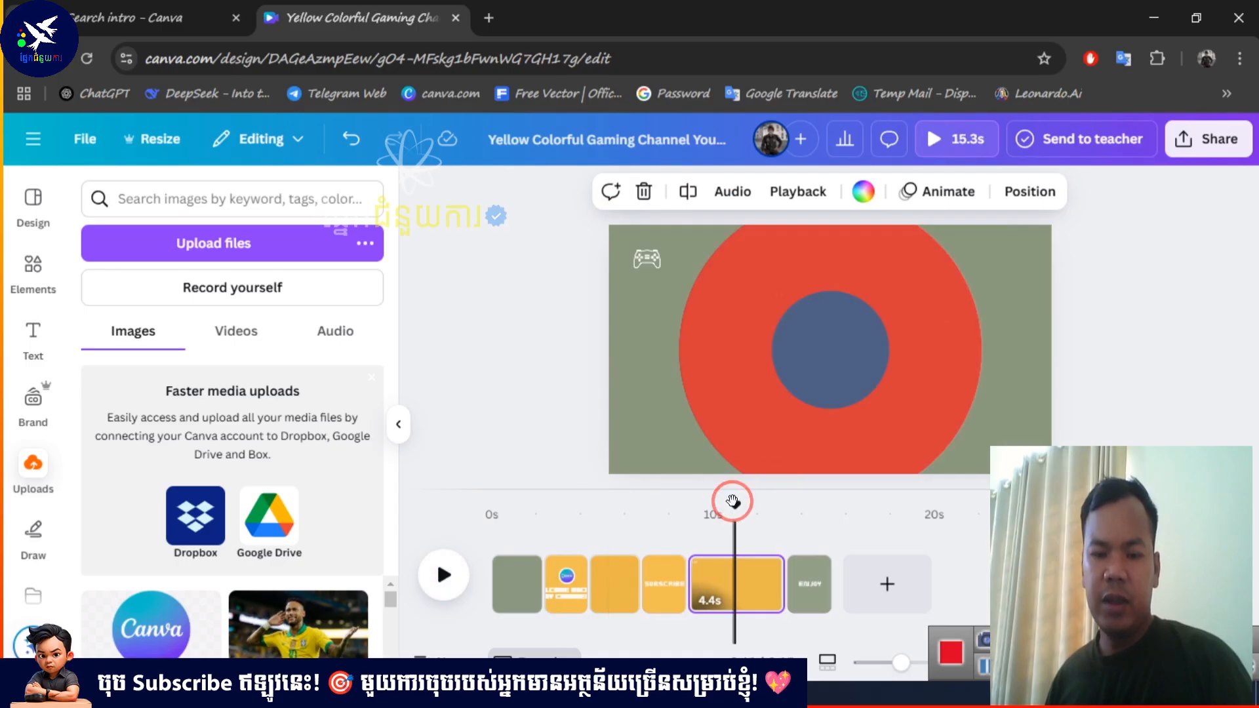
drag(732, 502, 490, 508)
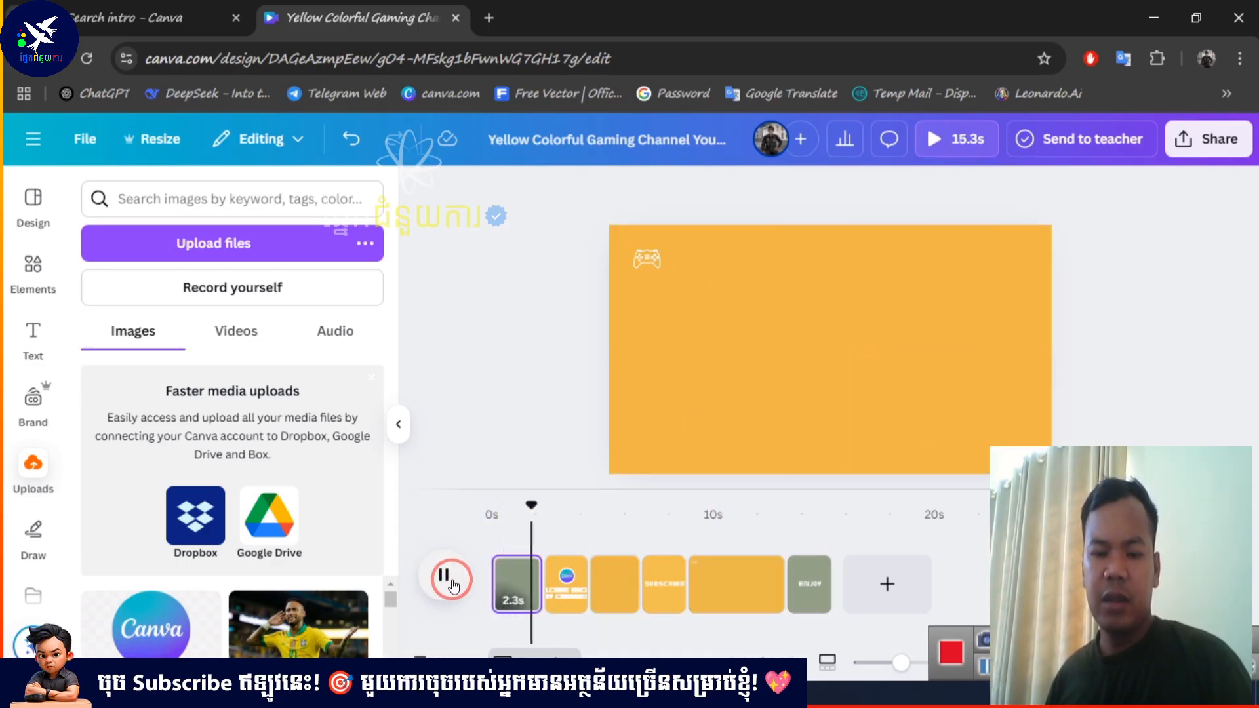
click(446, 573)
click(562, 583)
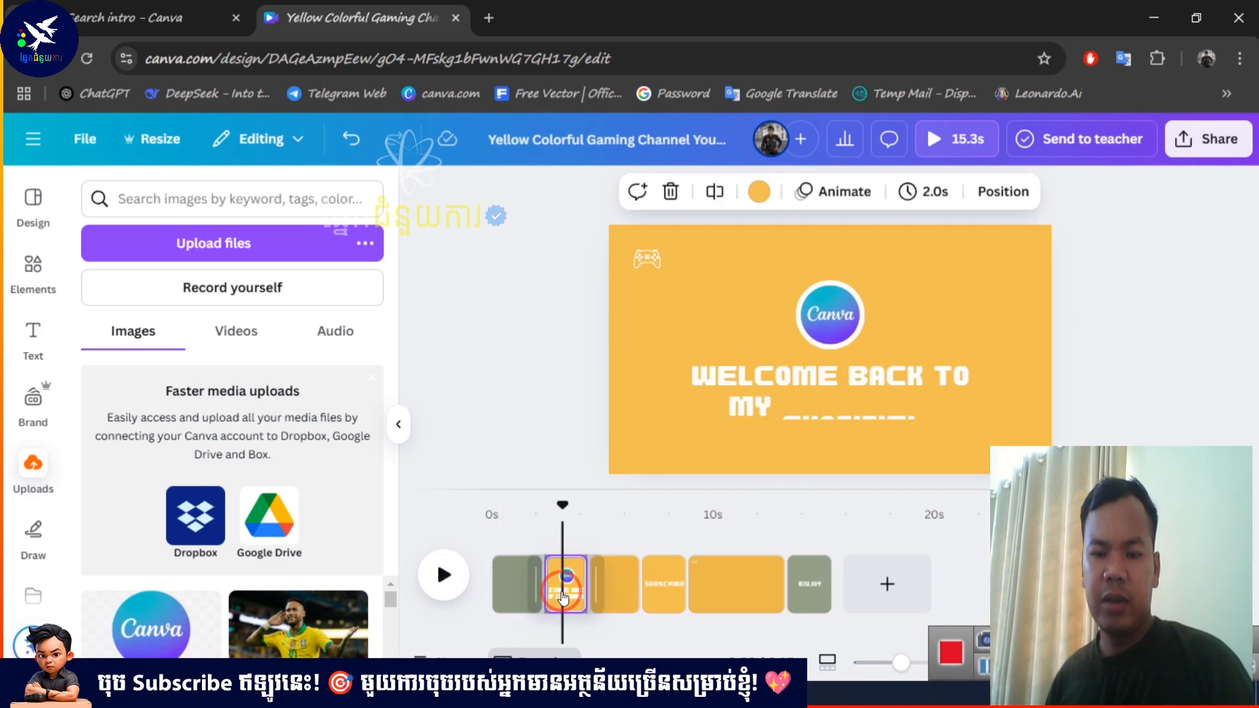
click(826, 385)
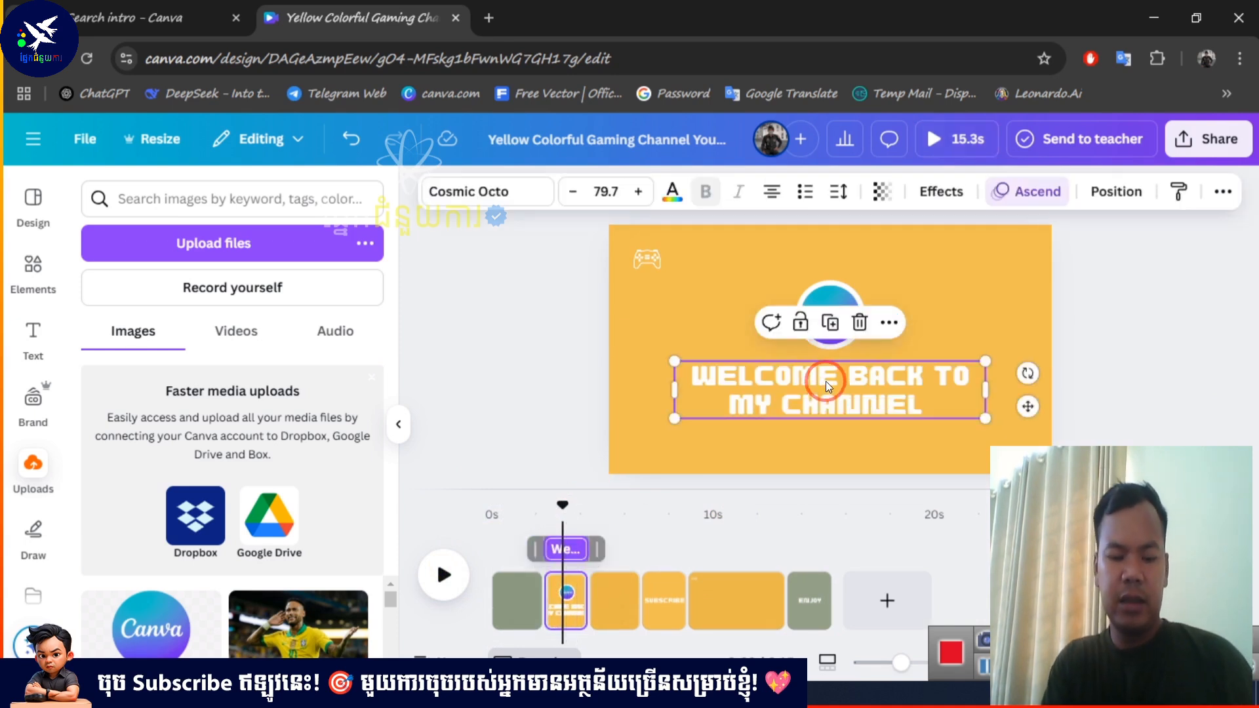
key(ctrl+a)
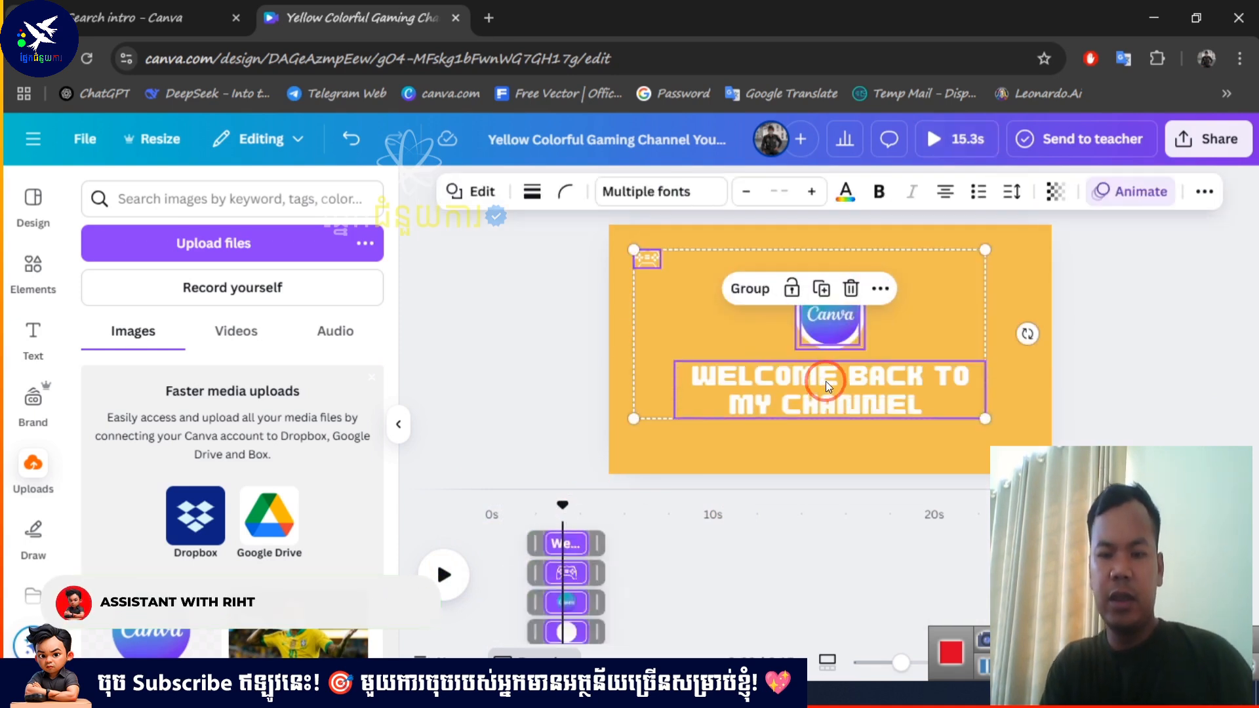
click(551, 446)
Clear the "WELCOME BACK TO MY CHANNEL" heading and remove the mistyped Khmer characters
double_click(859, 391)
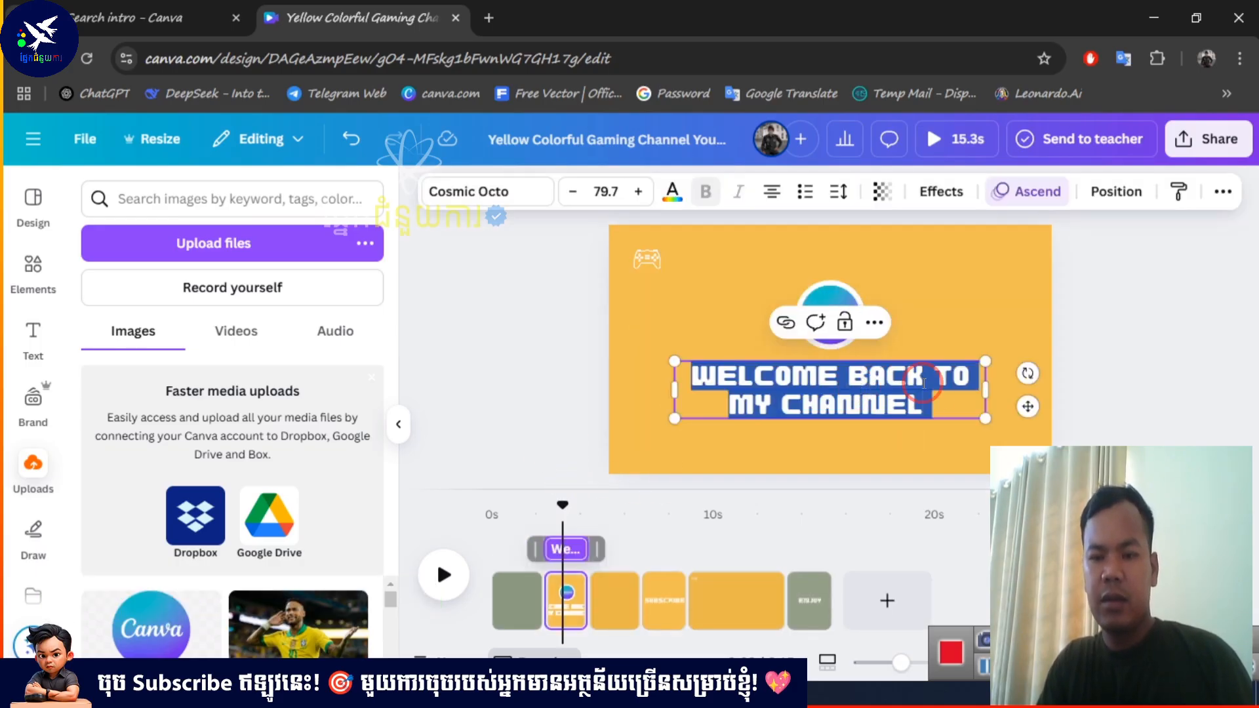
key(BackSpace)
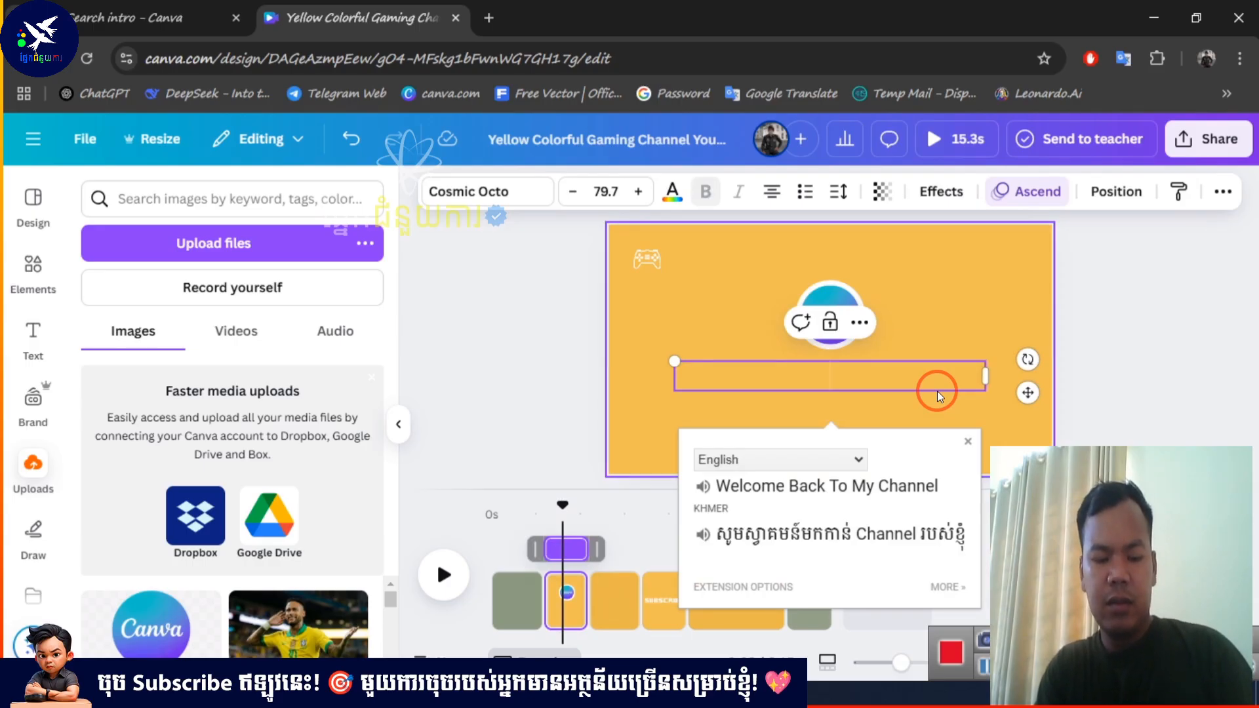
text(០ៅ០ល)
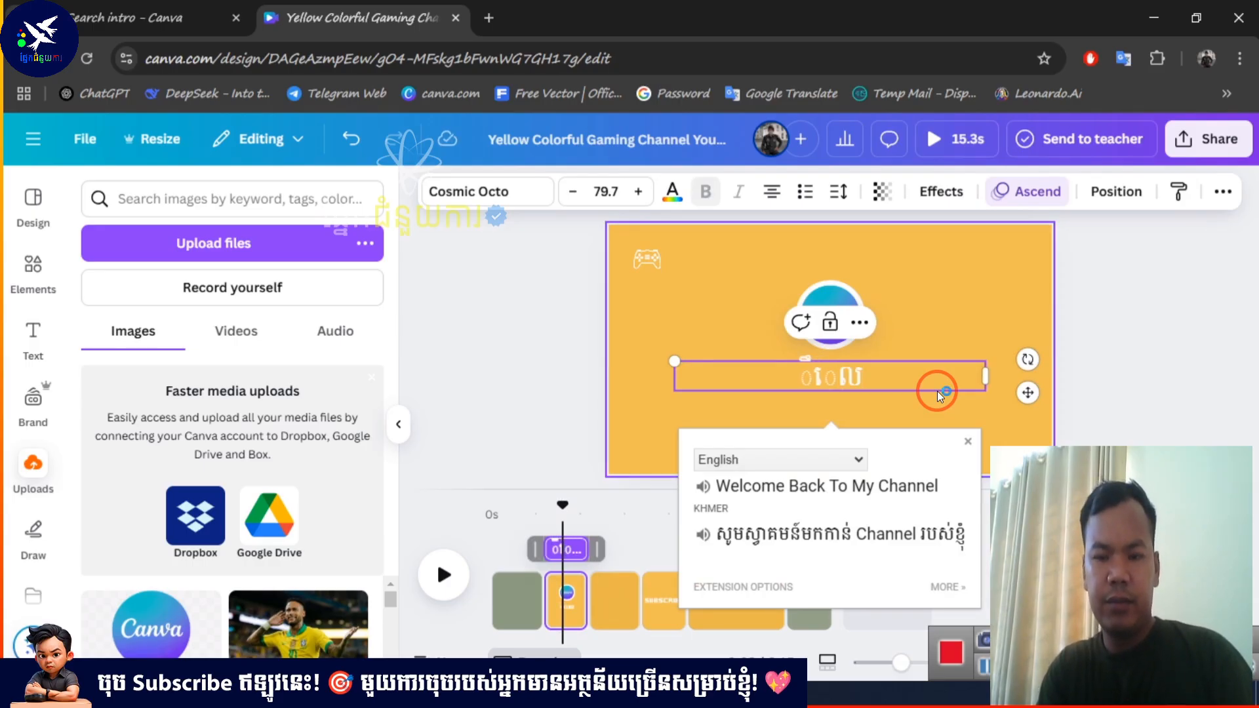
key(BackSpace)
key(BackSpace)
key(BackSpace)
key(BackSpace)
key(BackSpace)
key(BackSpace)
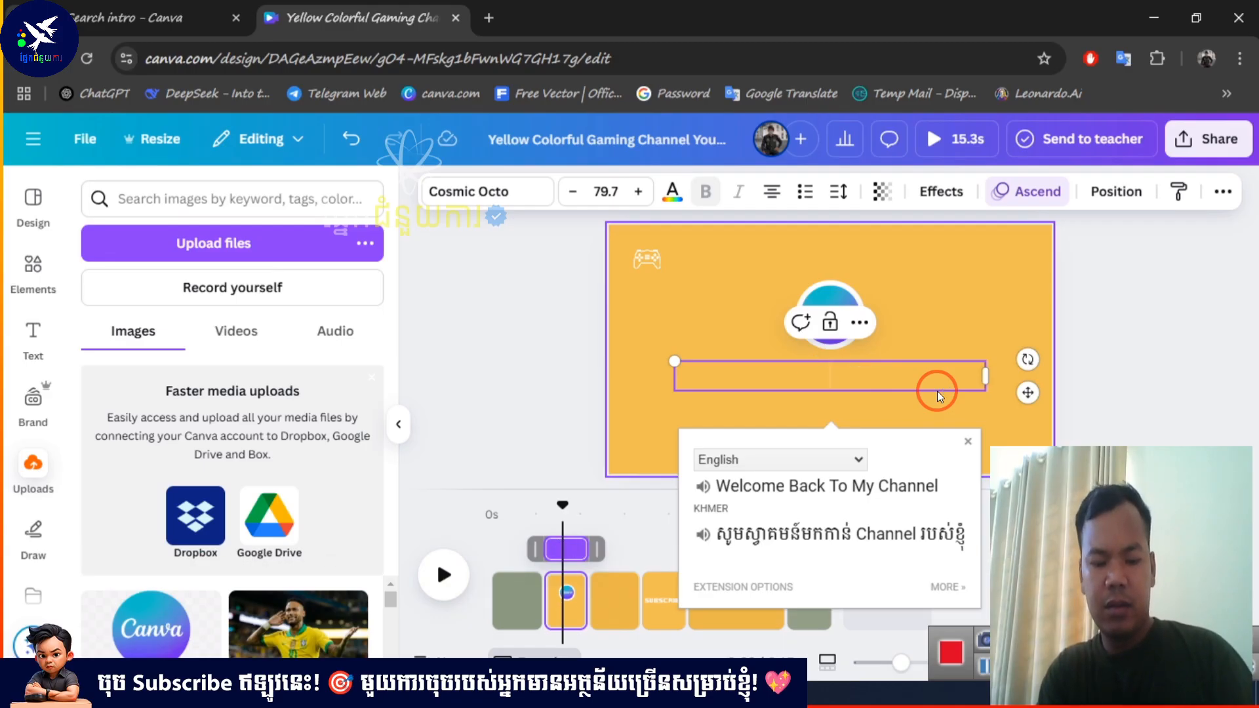
Enter "WELCOME" and, below it, "ASSISTANT WITH" plus the channel owner's first name, and widen the text box to fit two lines
text(WELCOM)
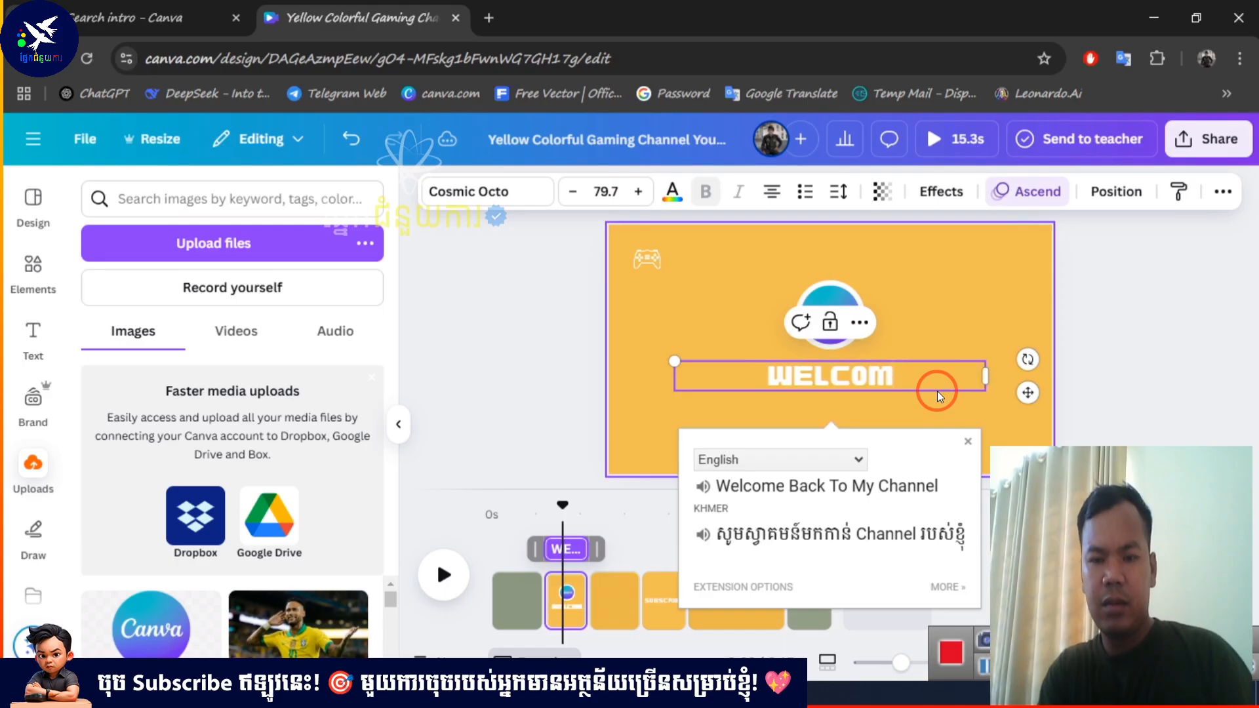
text(E)
key(Return)
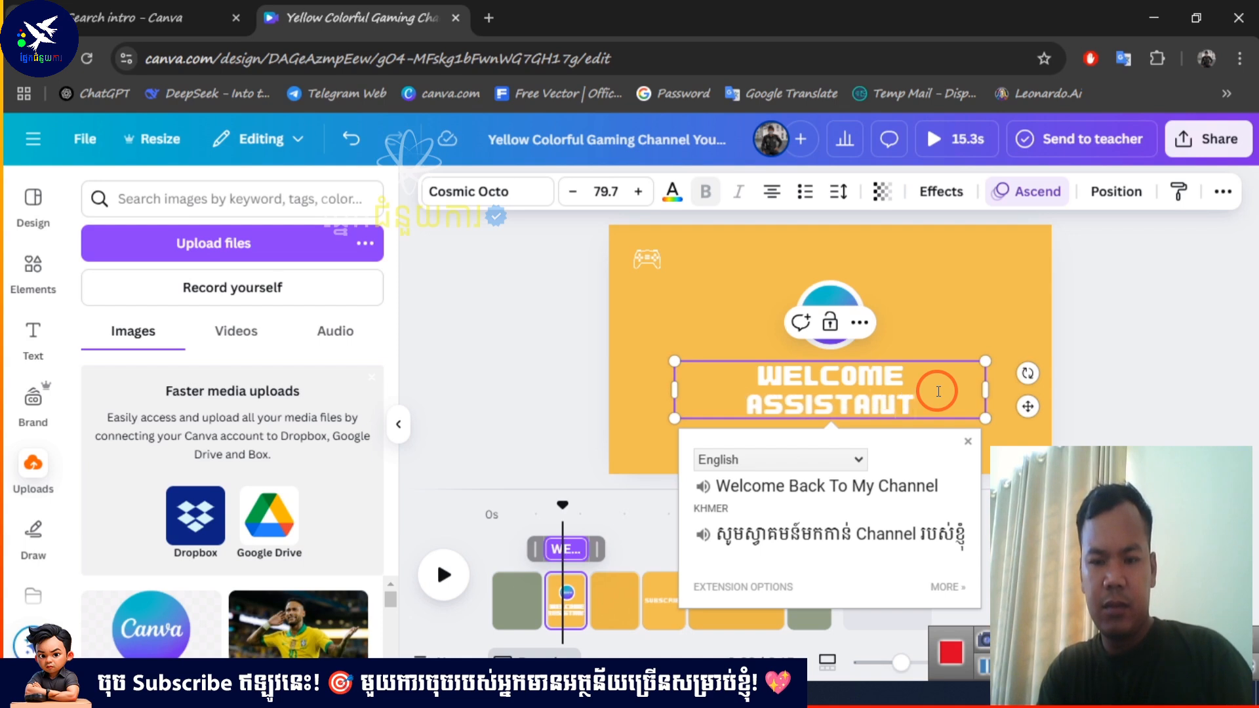
text(th )
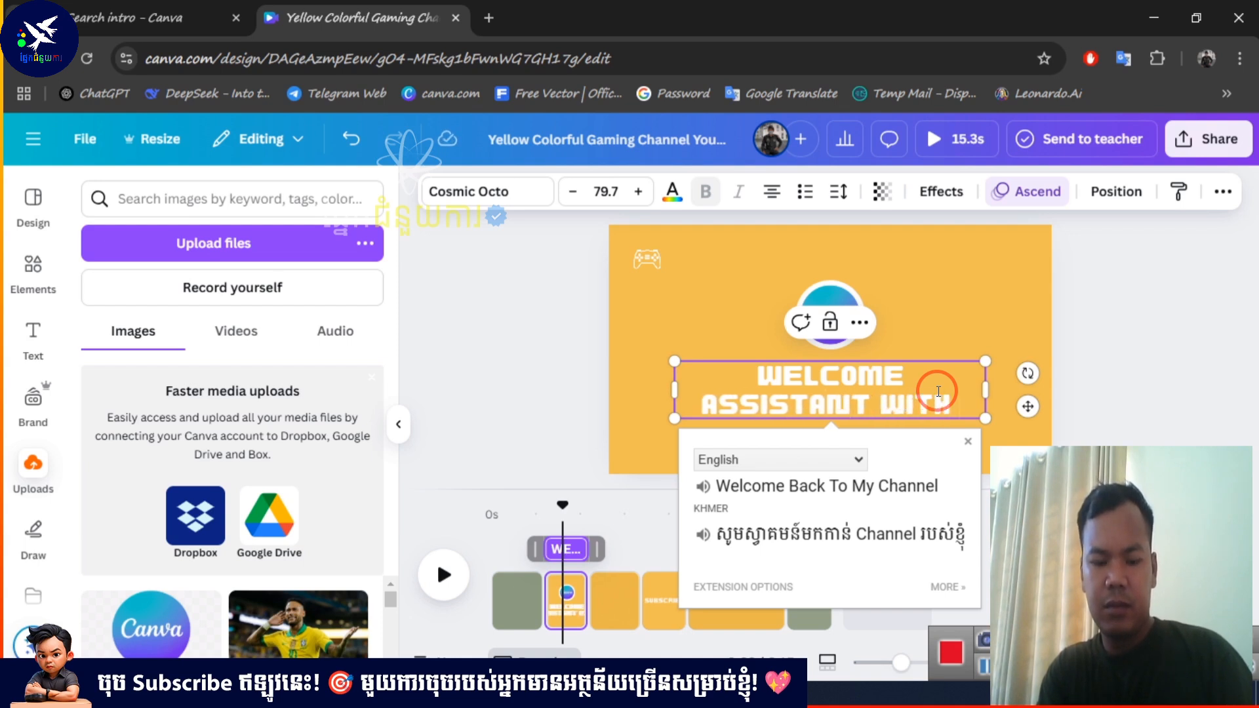
text(rith)
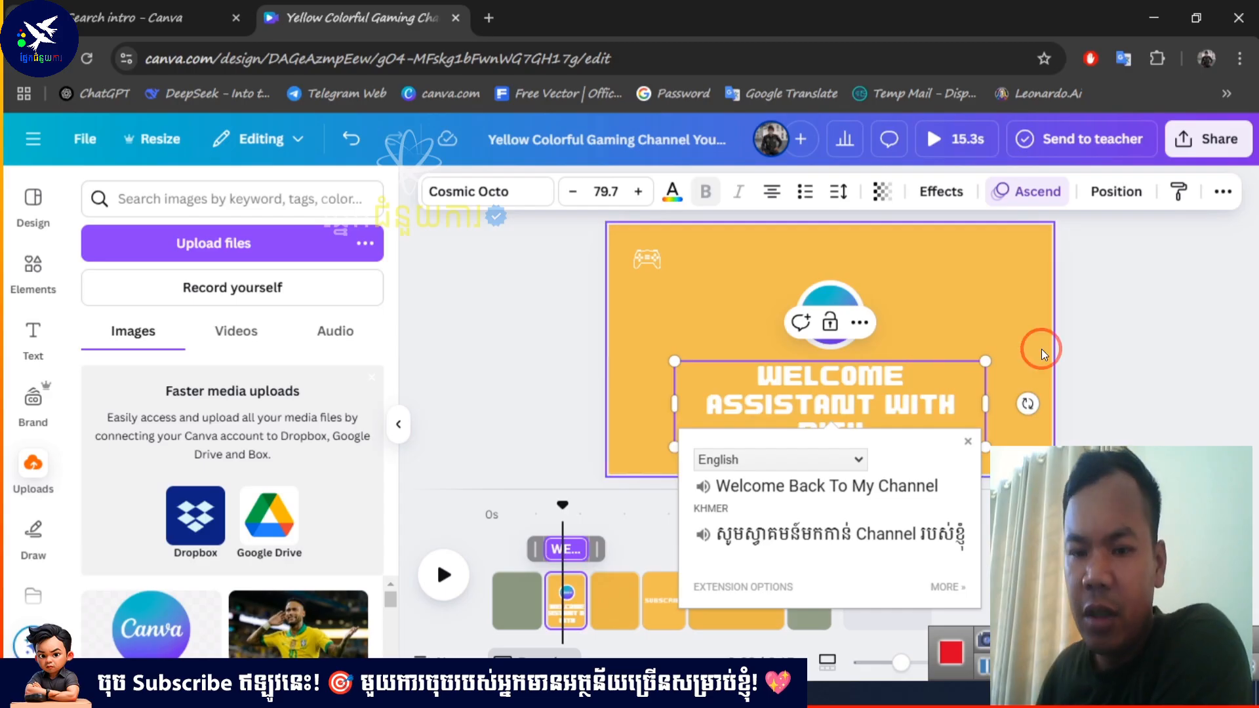
drag(987, 403, 1026, 407)
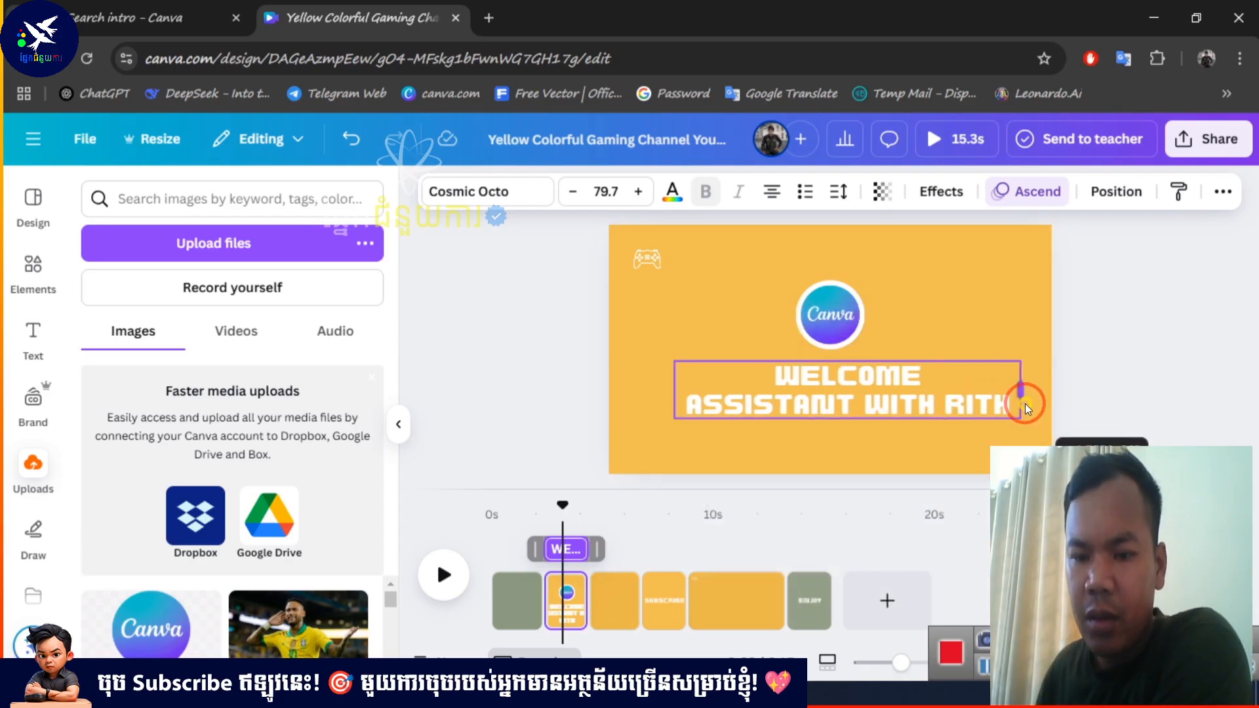
Enlarge the circular Canva logo and its white ring above the welcome heading
click(831, 283)
mouse_move(796, 281)
mouse_down()
mouse_move(747, 269)
mouse_move(777, 269)
mouse_up()
click(816, 297)
click(1218, 292)
click(936, 278)
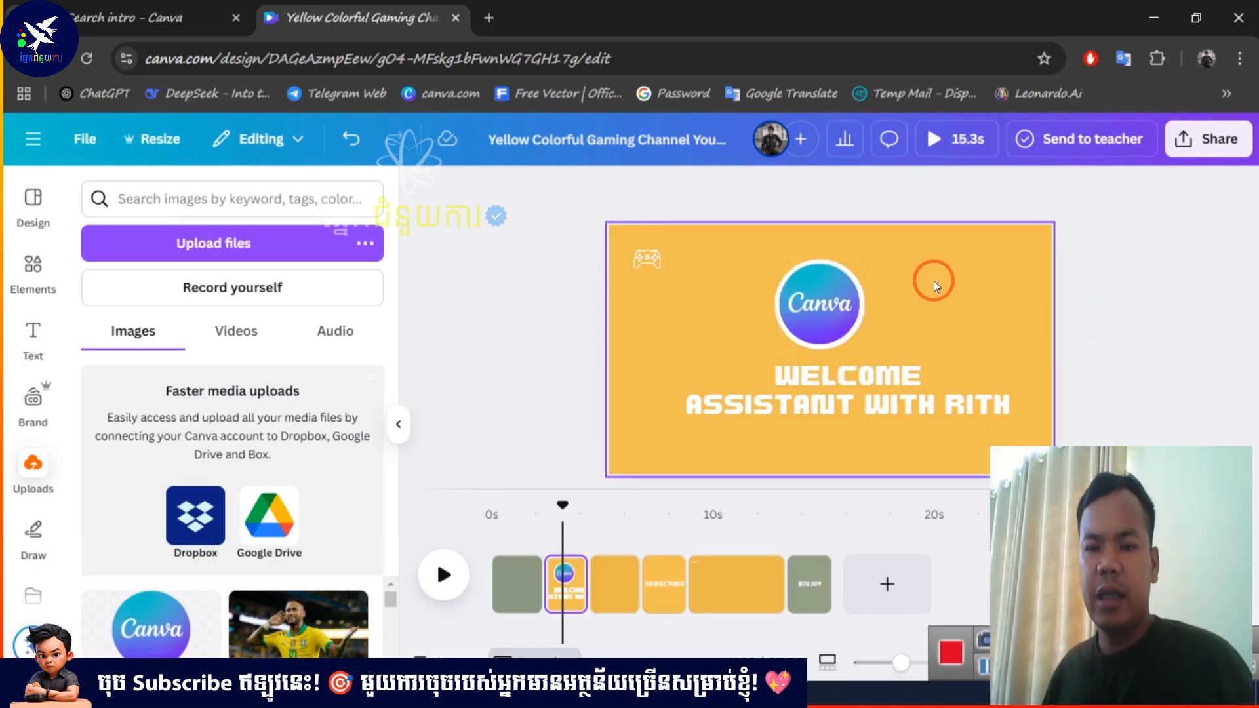
Select the logo and its white circle together in the layer list and center them horizontally on the page
click(928, 200)
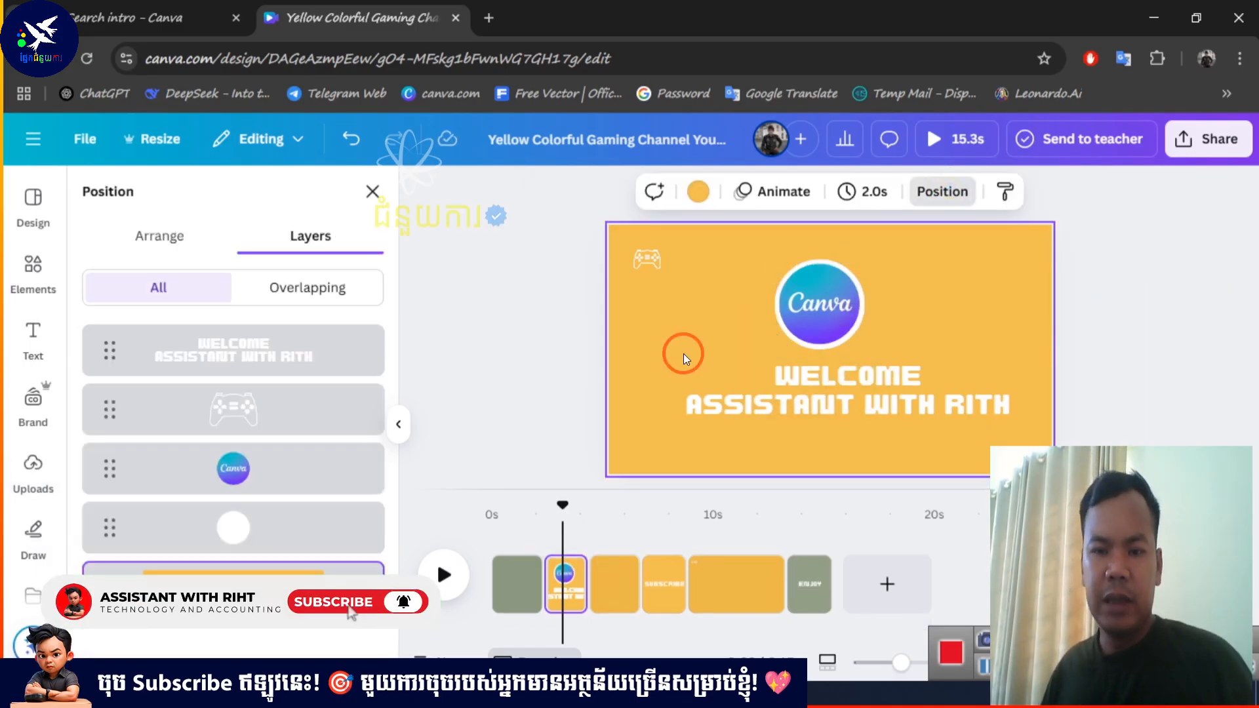
click(250, 485)
shift+click(257, 518)
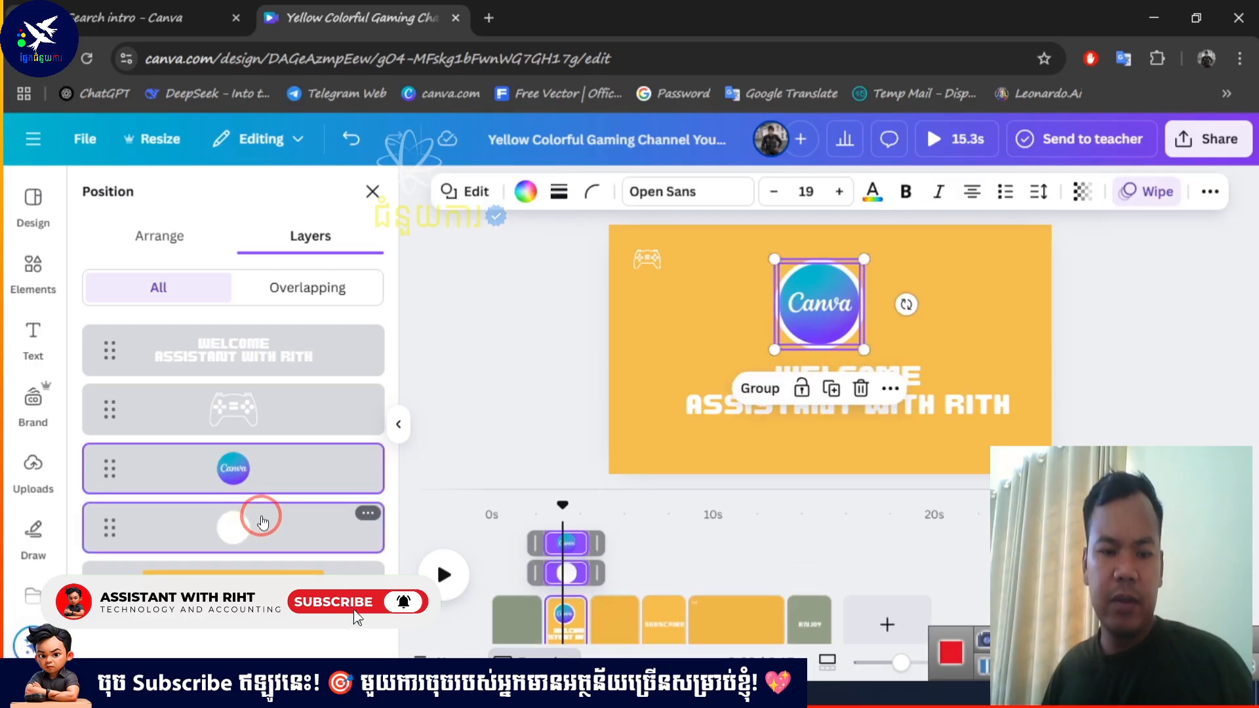
mouse_move(825, 300)
mouse_down()
mouse_move(849, 301)
mouse_move(830, 301)
mouse_up()
click(1126, 337)
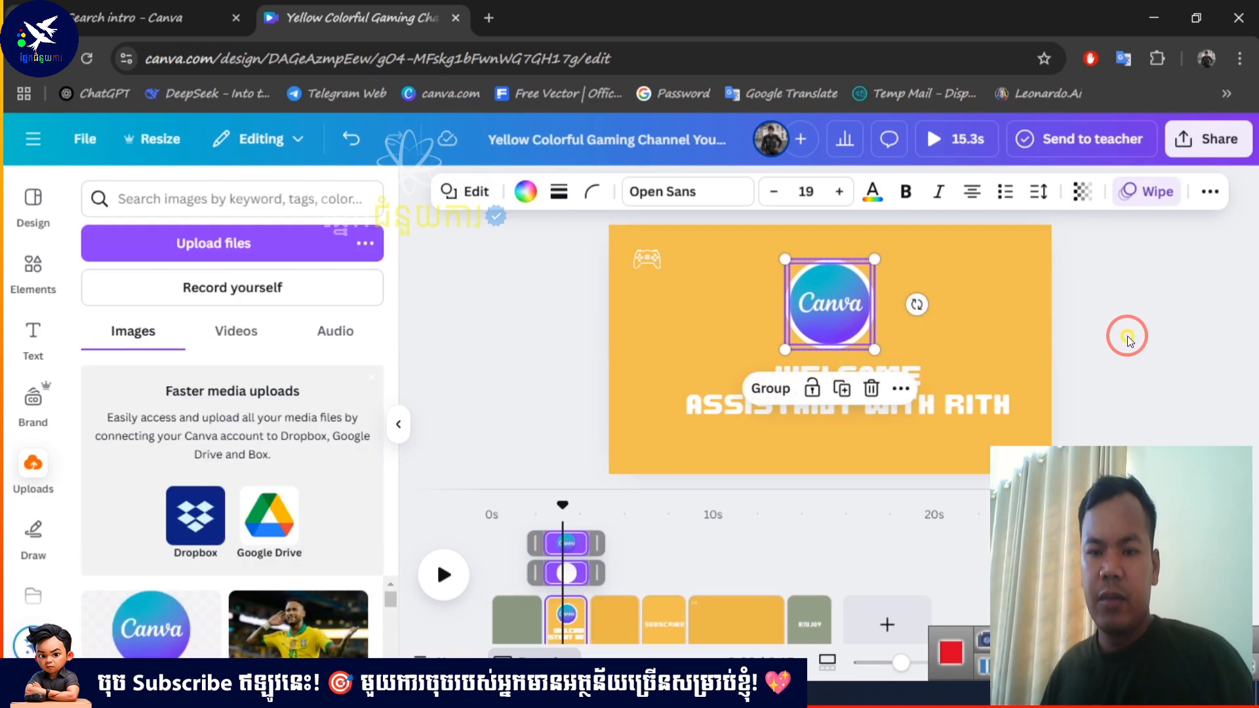
click(1126, 336)
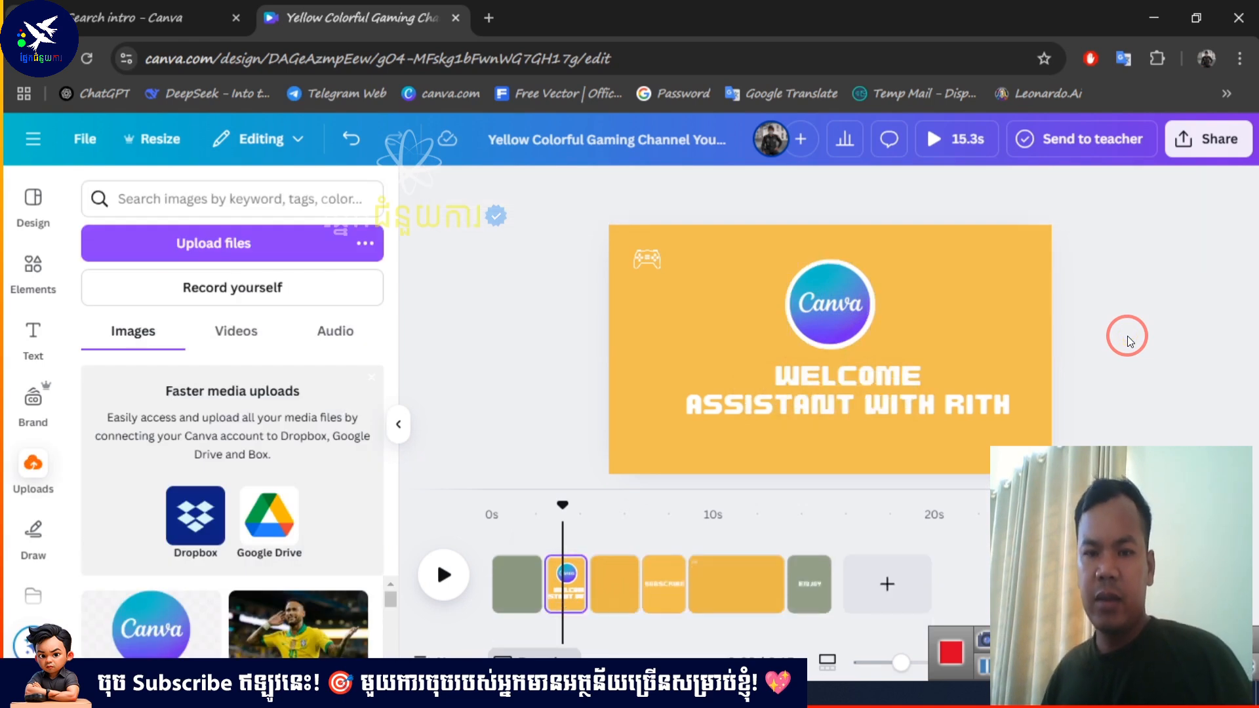
Set the welcome page's background to the light-to-dark blue gradient
click(399, 426)
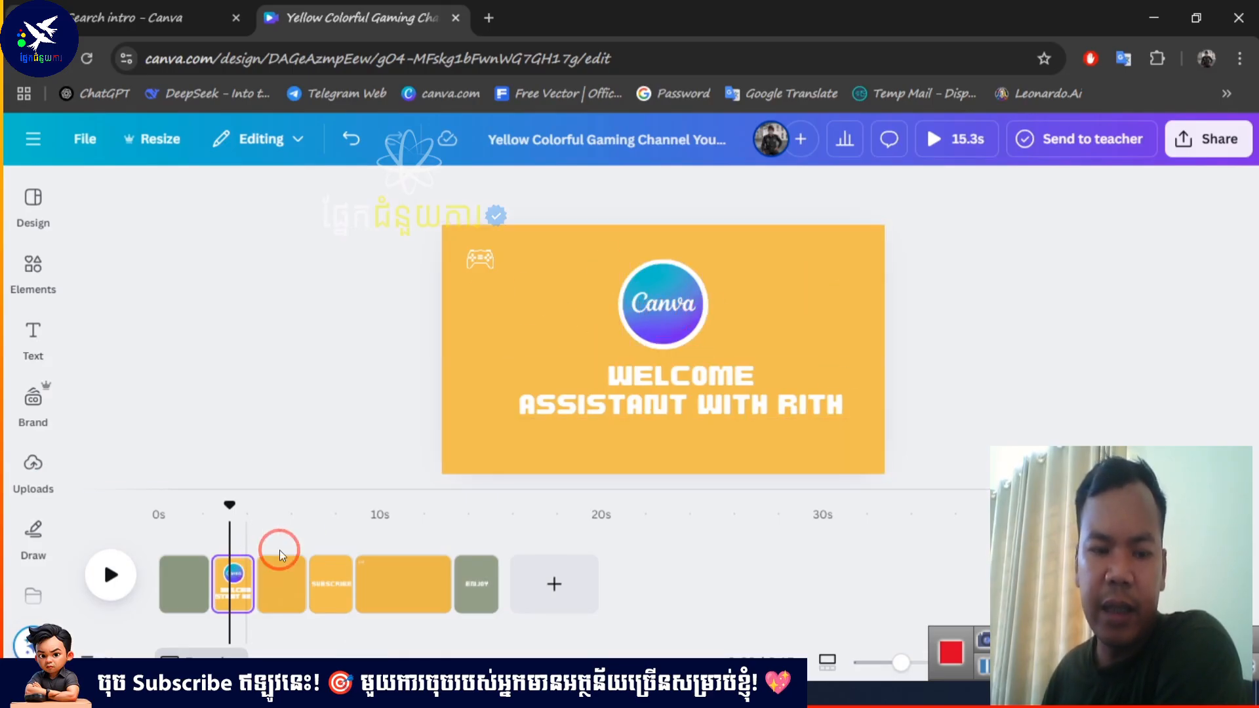
click(842, 301)
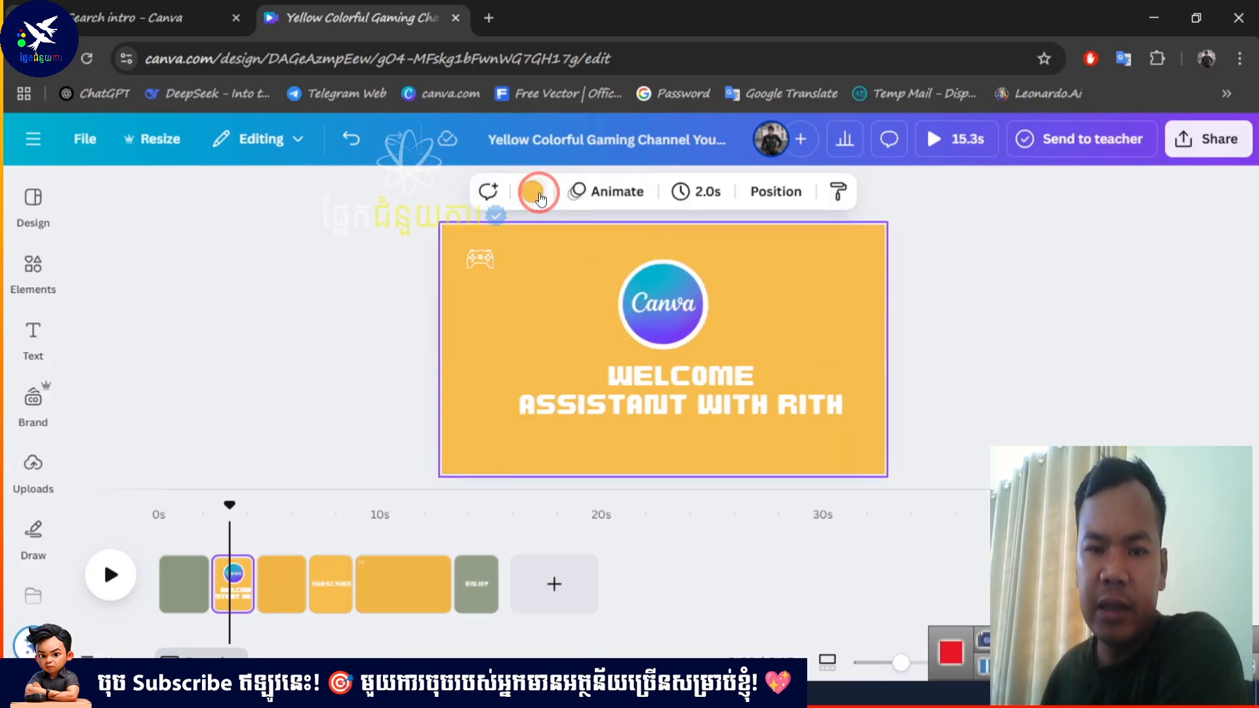
click(534, 193)
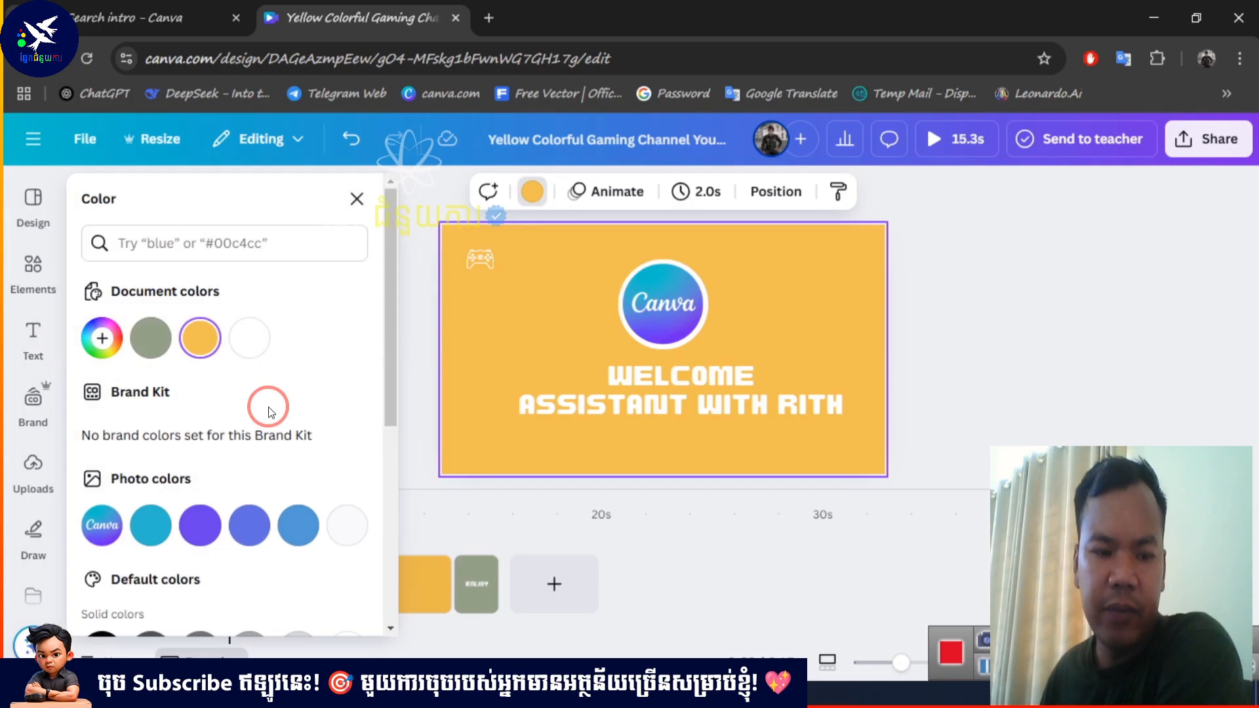
click(150, 525)
scroll(293, 459, down, 5)
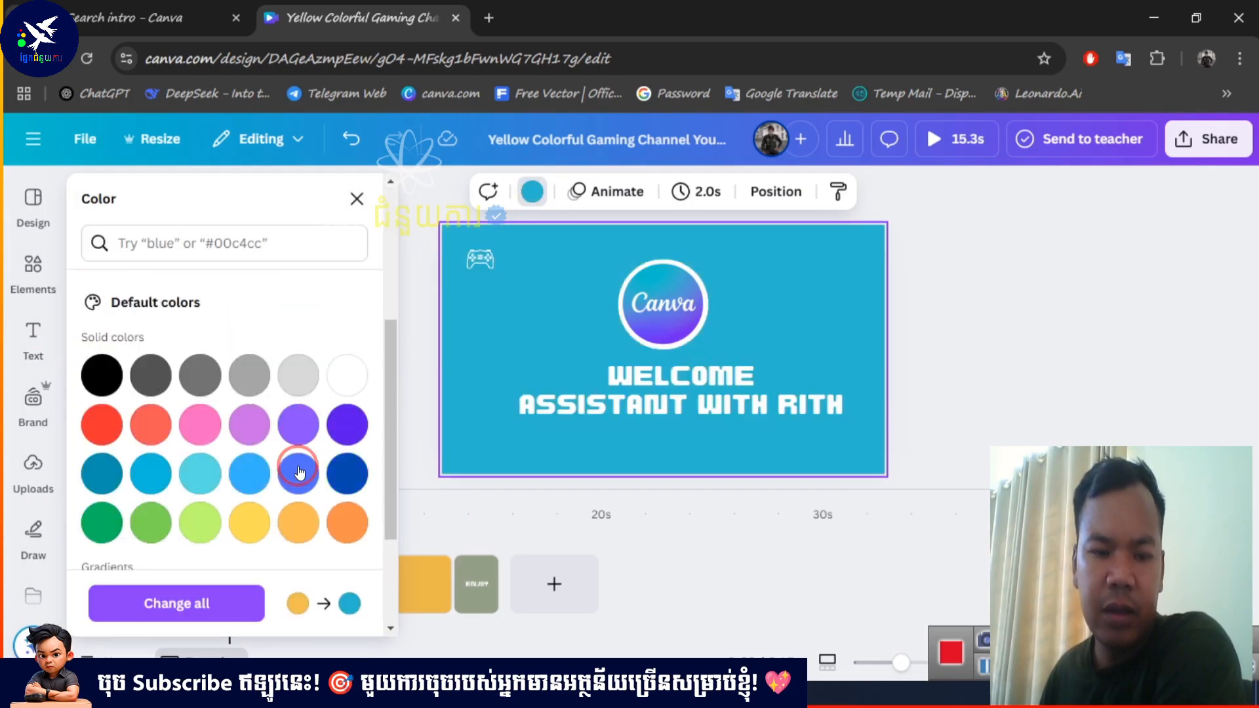
scroll(262, 433, down, 3)
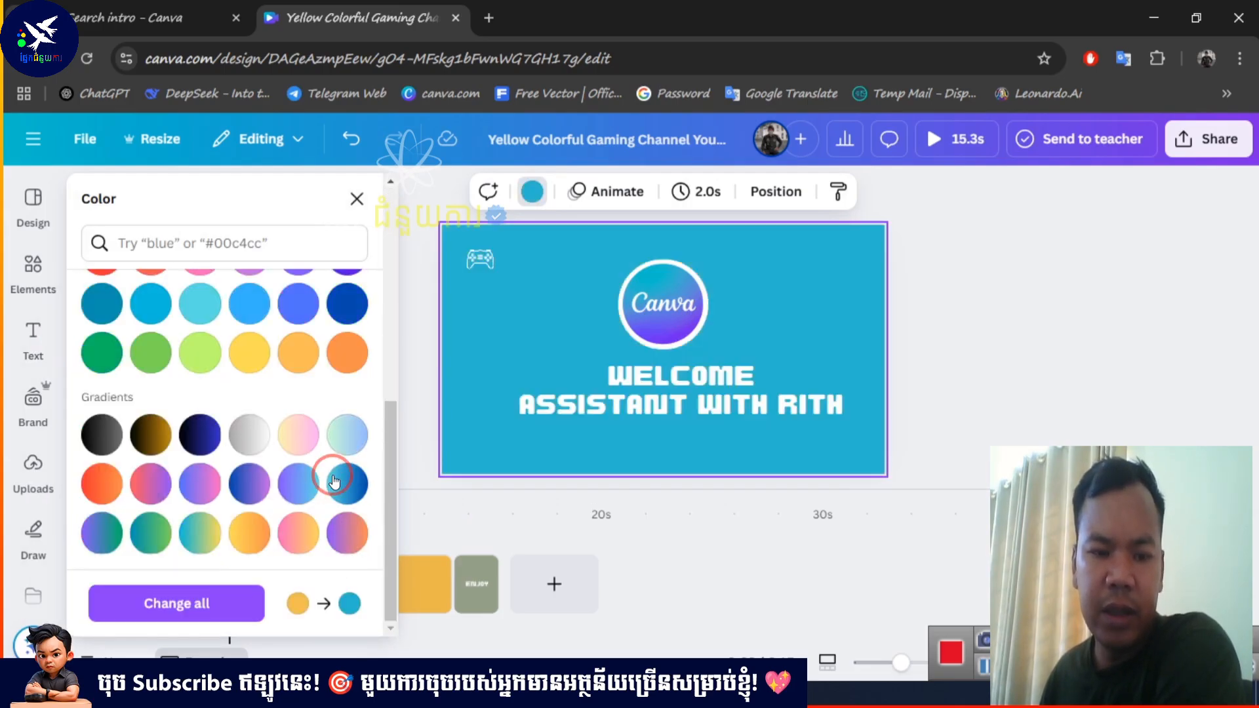
click(336, 482)
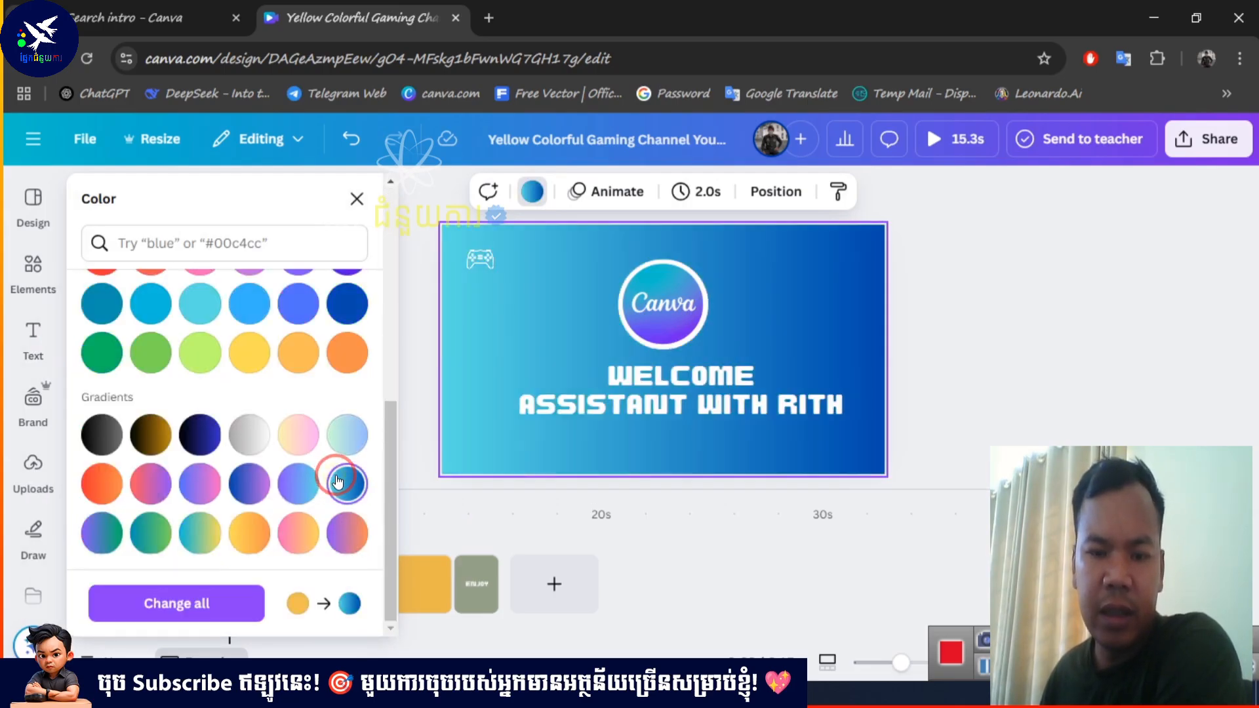
click(1050, 354)
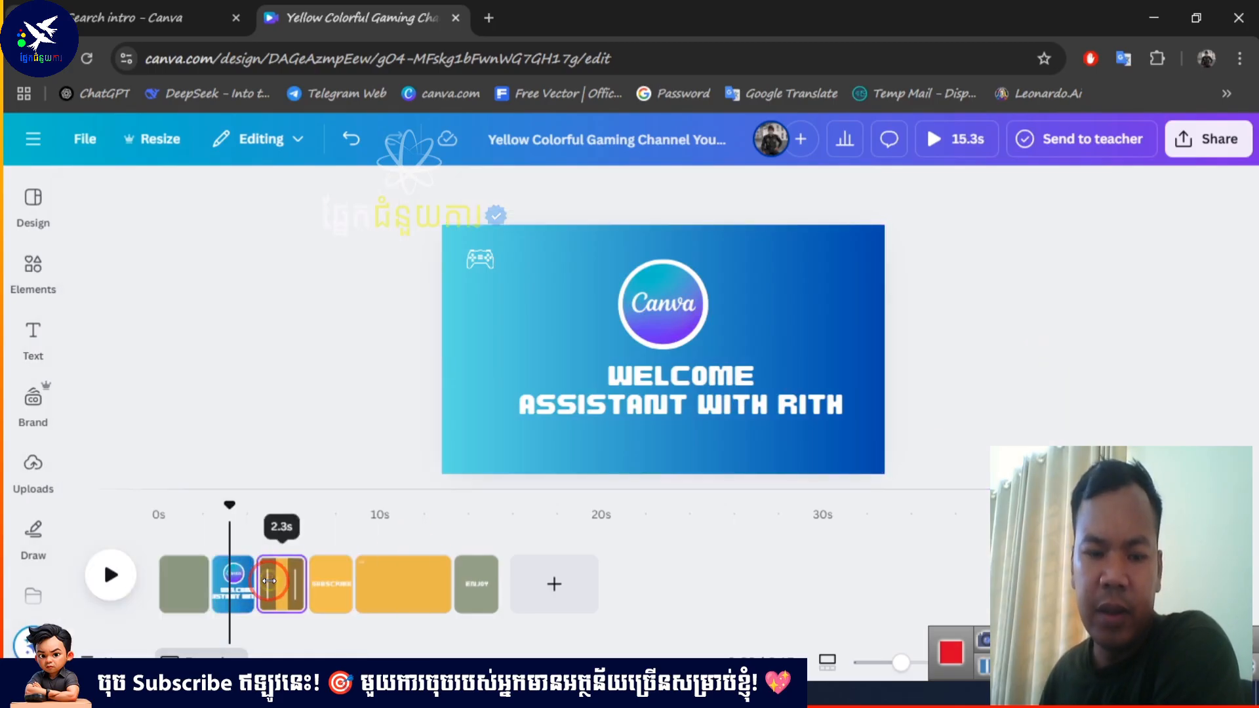
Replace the third page's yellow video background with the document's light-to-dark blue gradient
click(269, 581)
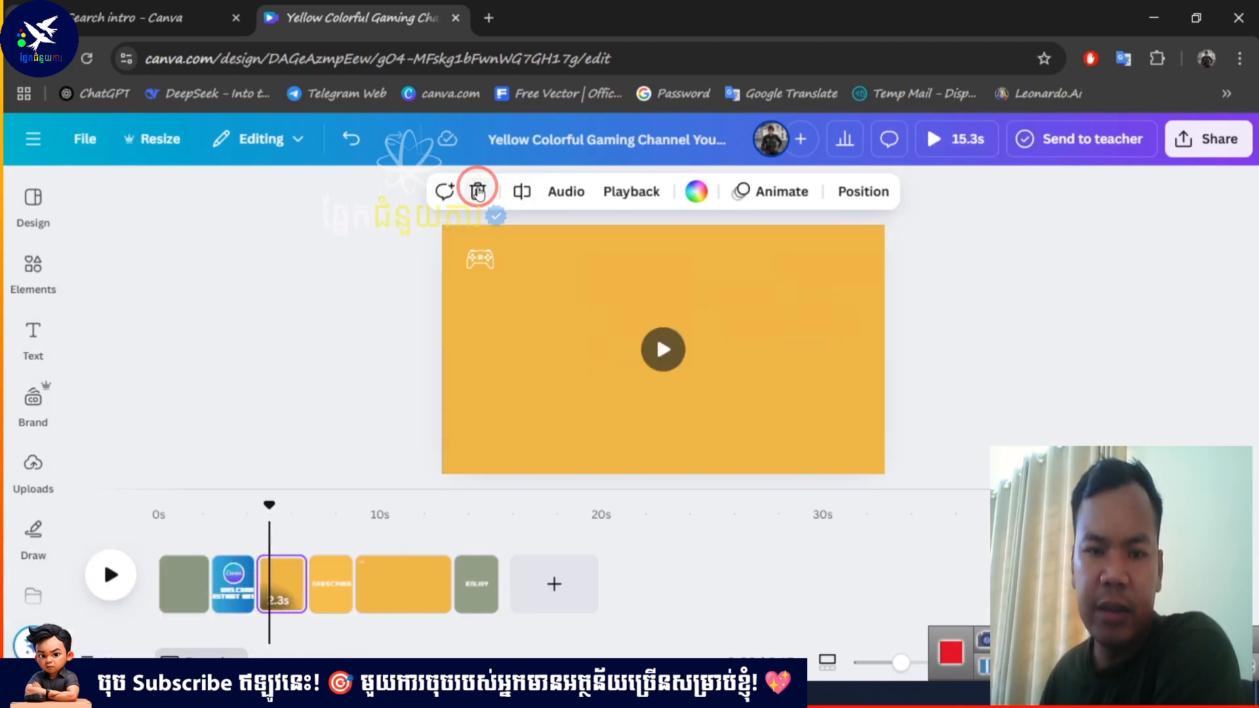
click(697, 192)
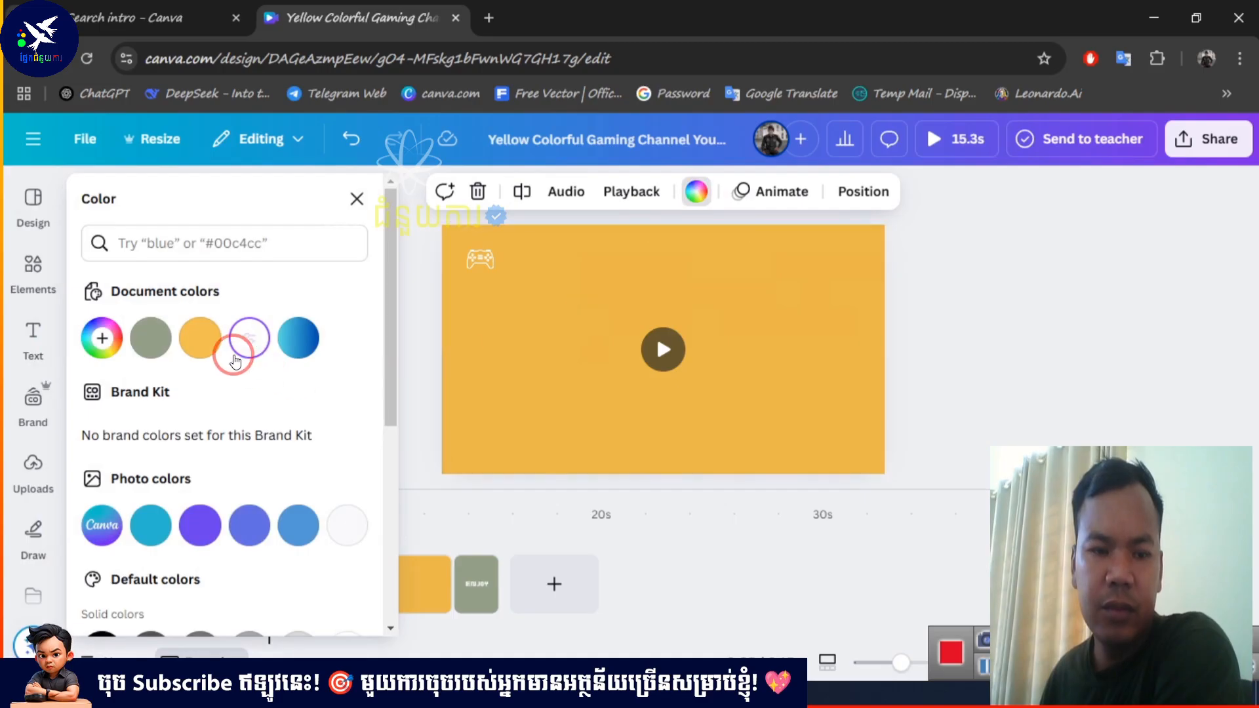
click(298, 337)
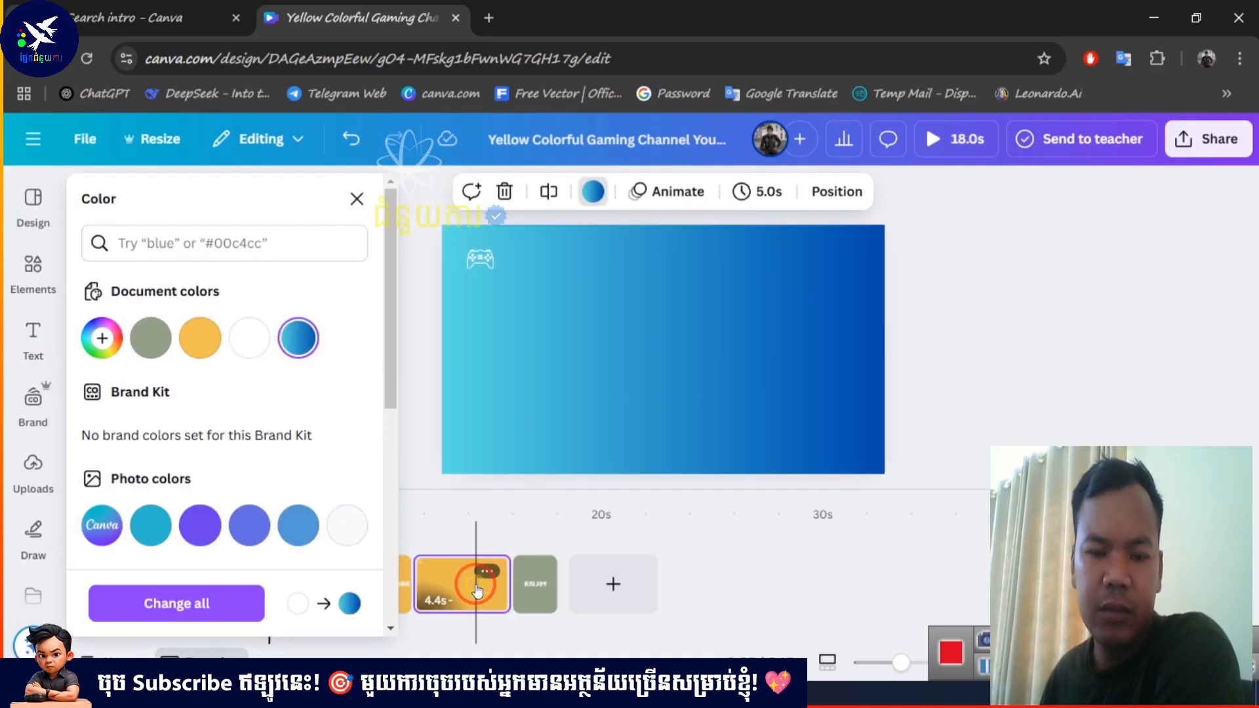
Replace the yellow video background of the page after "SUBSCRIBE" with the purple photo color
click(477, 585)
click(694, 187)
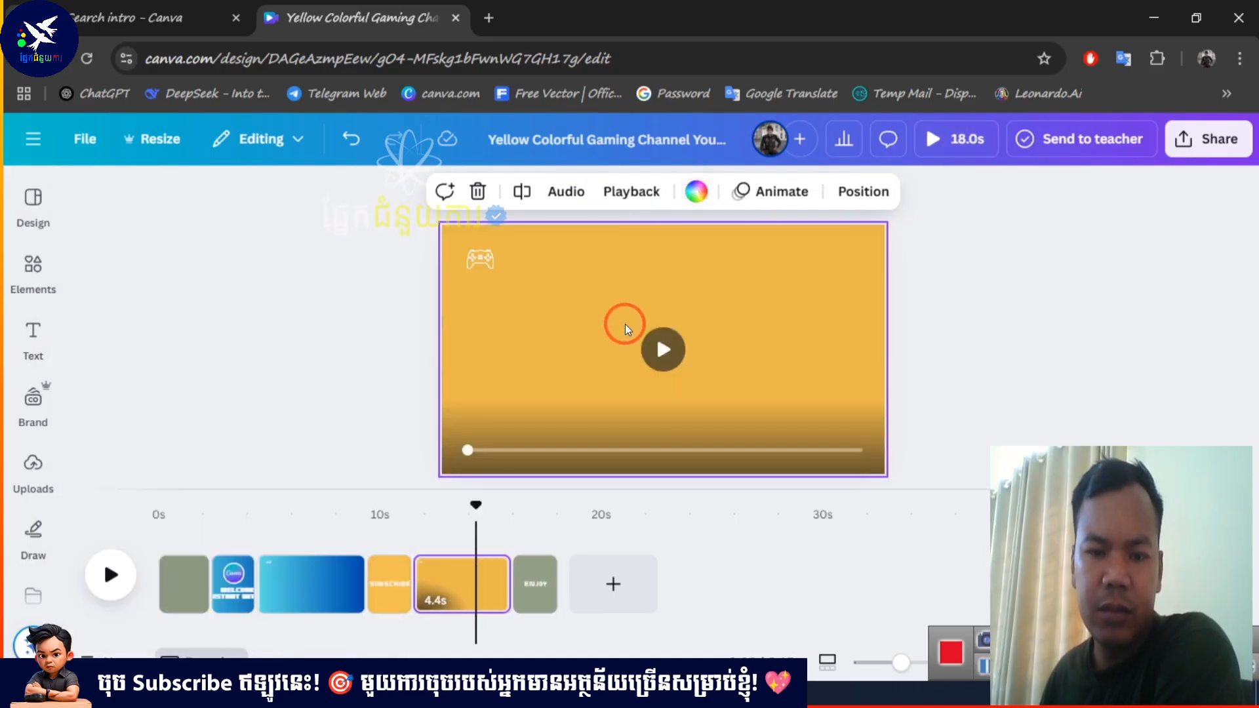
click(696, 192)
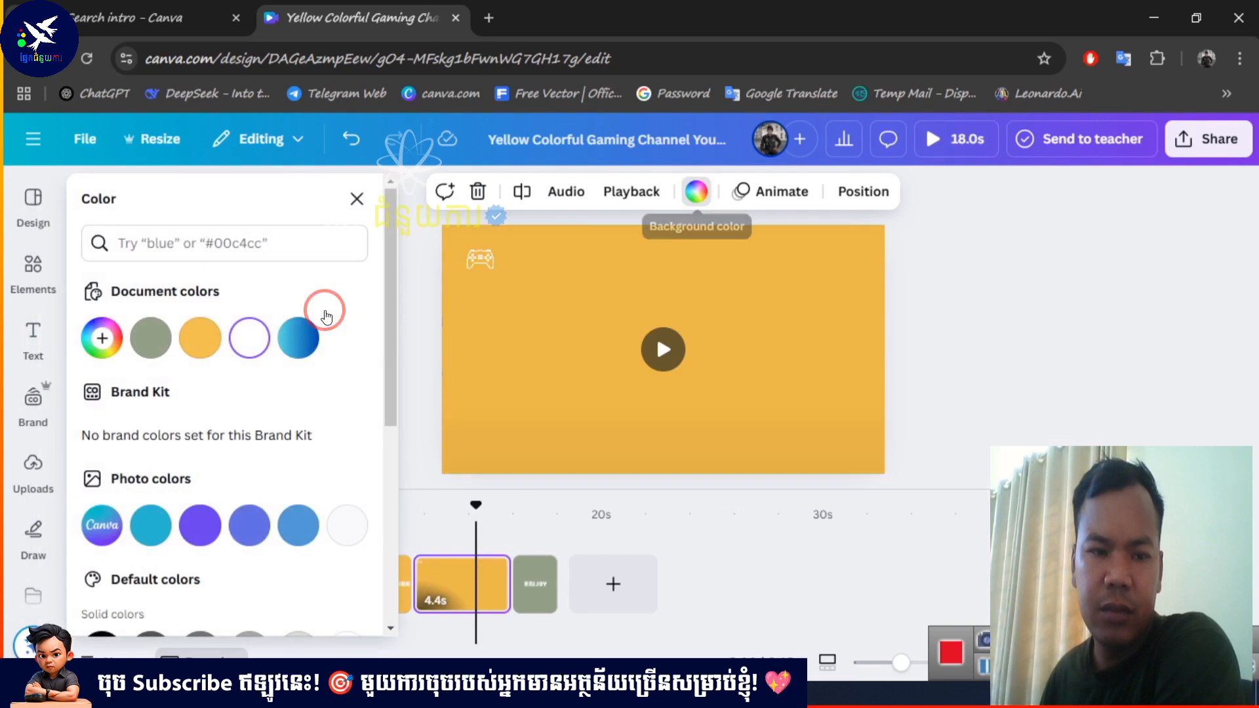
click(200, 524)
click(957, 323)
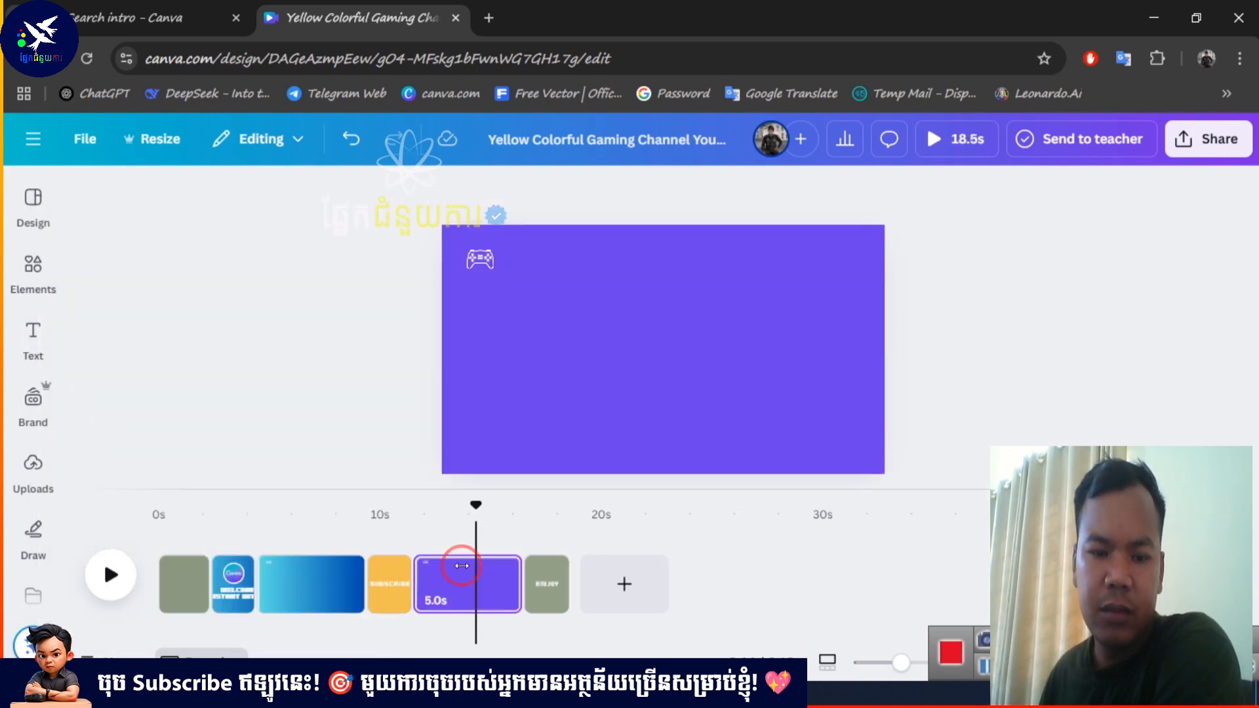
Set the "SUBSCRIBE" page's background to the solid bright red from the default colors
click(385, 579)
click(648, 256)
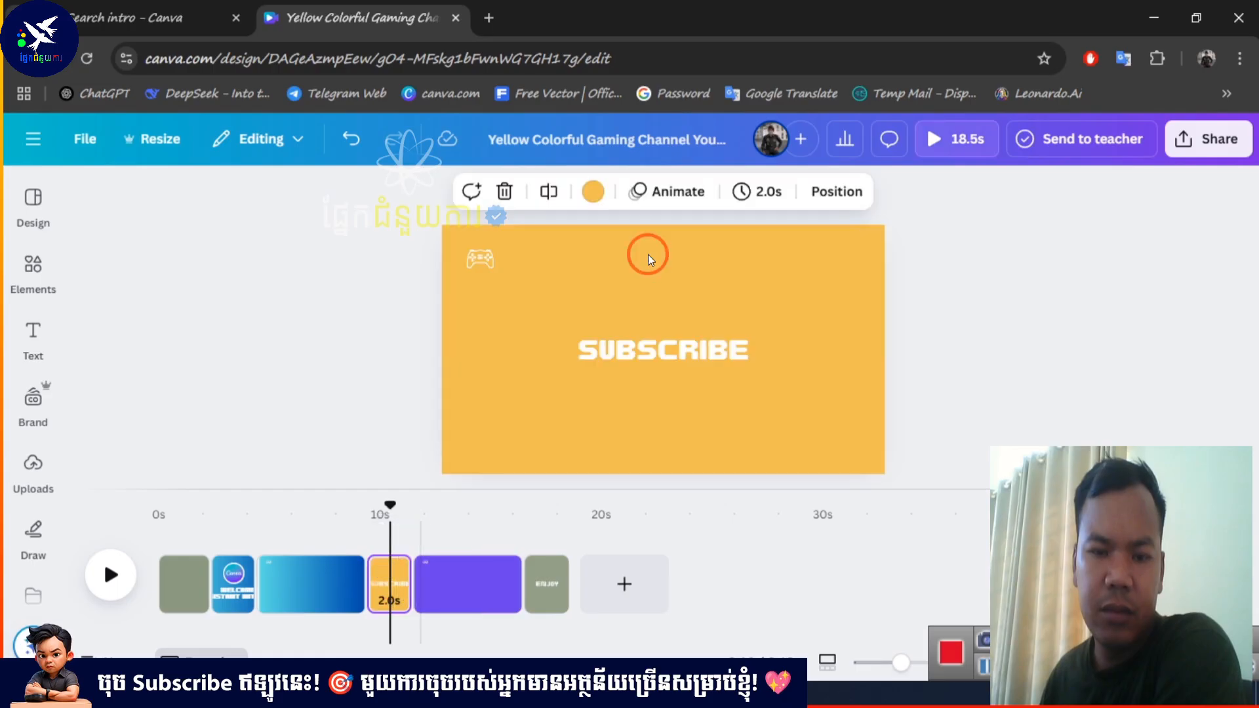
click(593, 191)
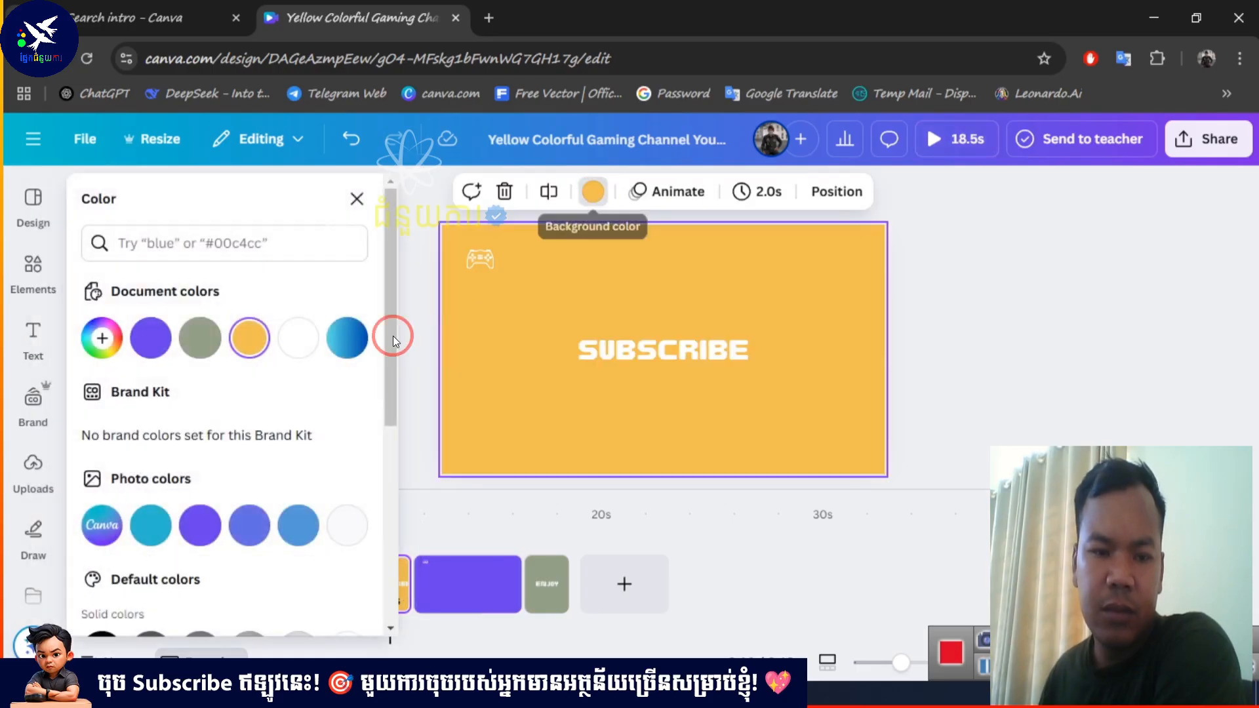
scroll(216, 492, down, 5)
click(102, 331)
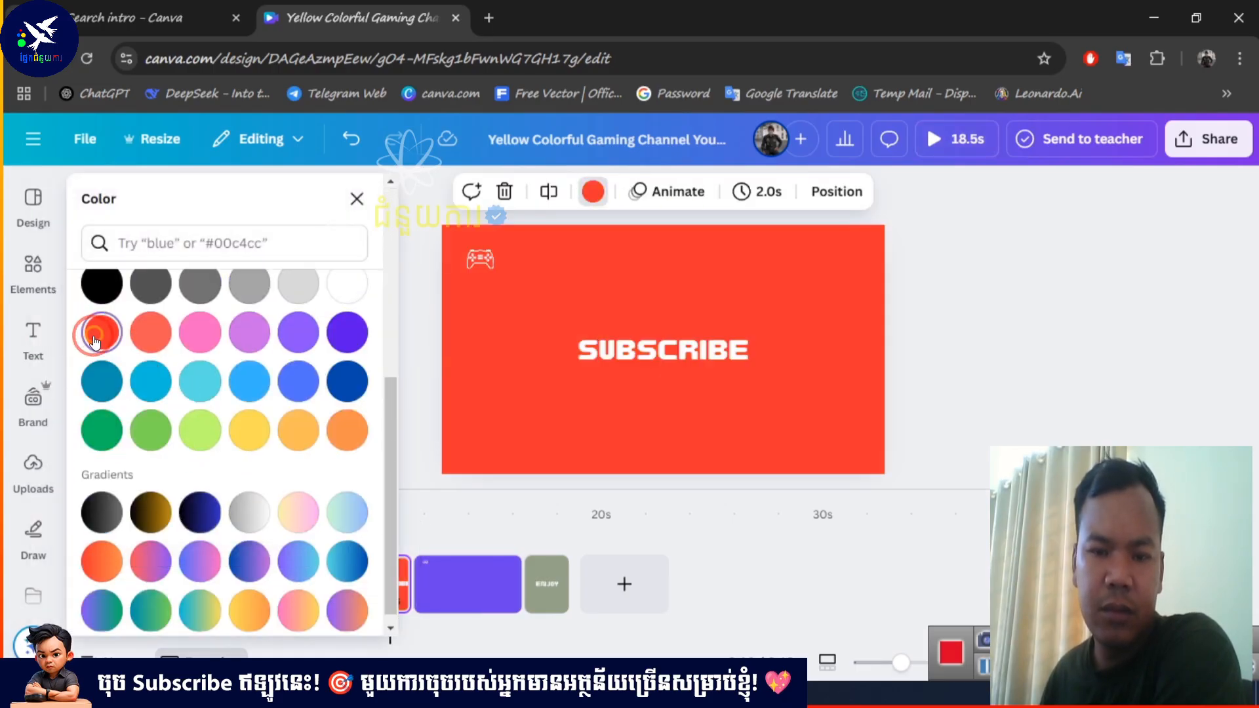
click(982, 341)
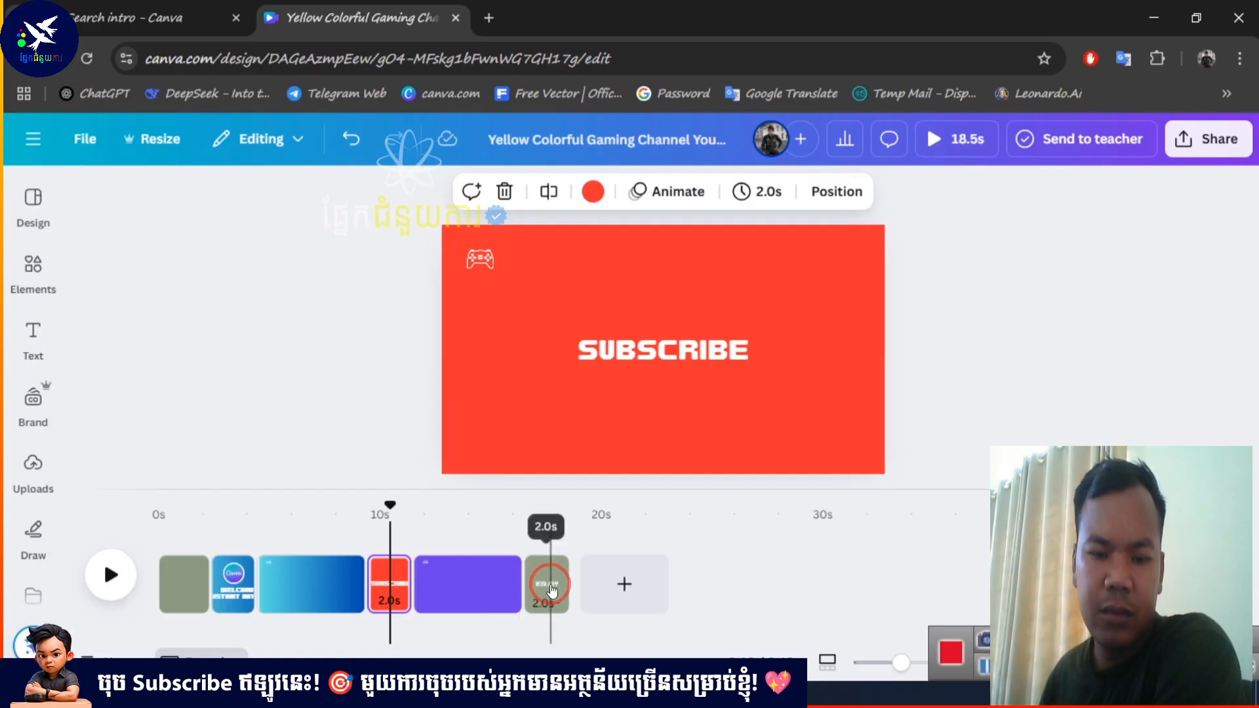
Try several default gradients on the "ENJOY" page and set its background to the document's light-to-dark blue gradient
click(554, 569)
click(592, 192)
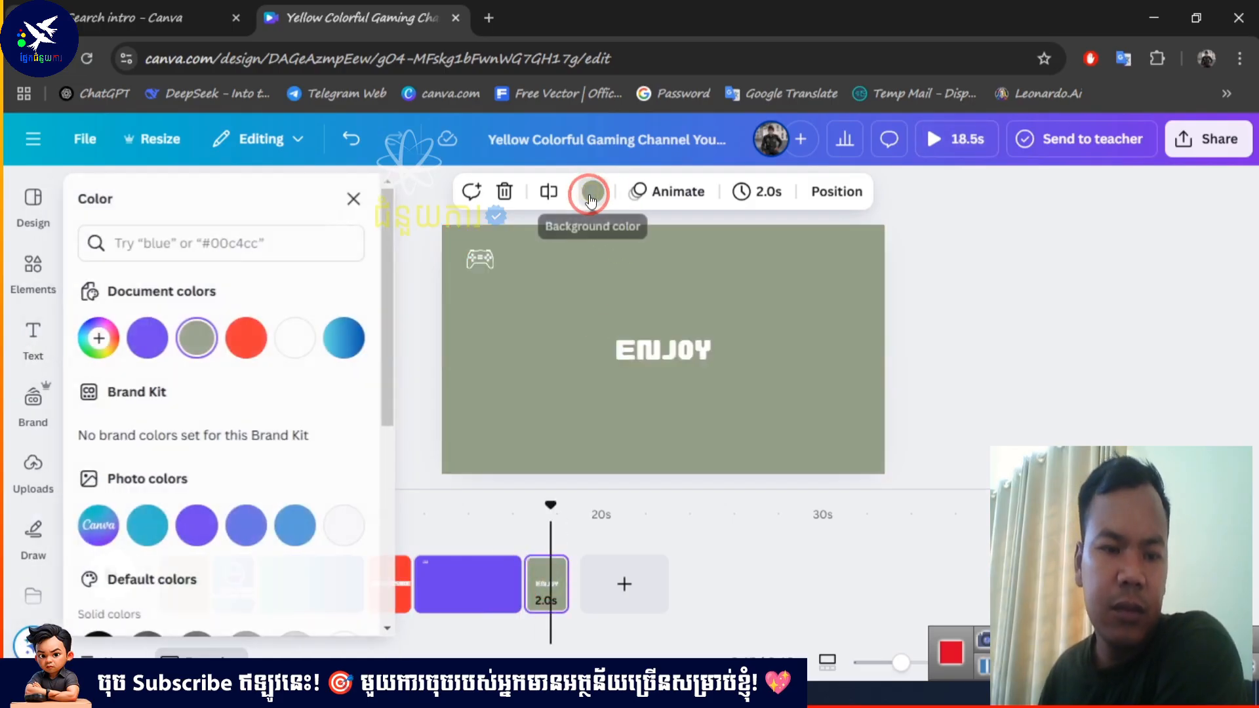
scroll(328, 444, down, 5)
scroll(260, 541, down, 1)
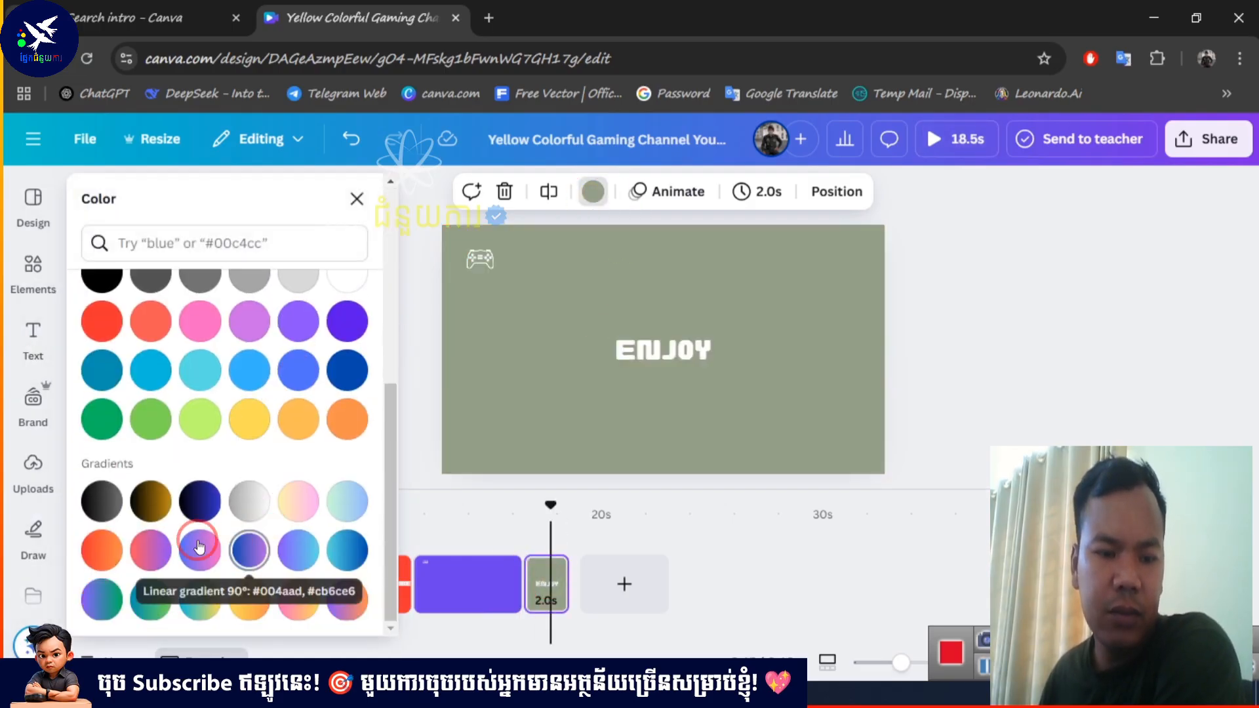
click(151, 505)
click(197, 501)
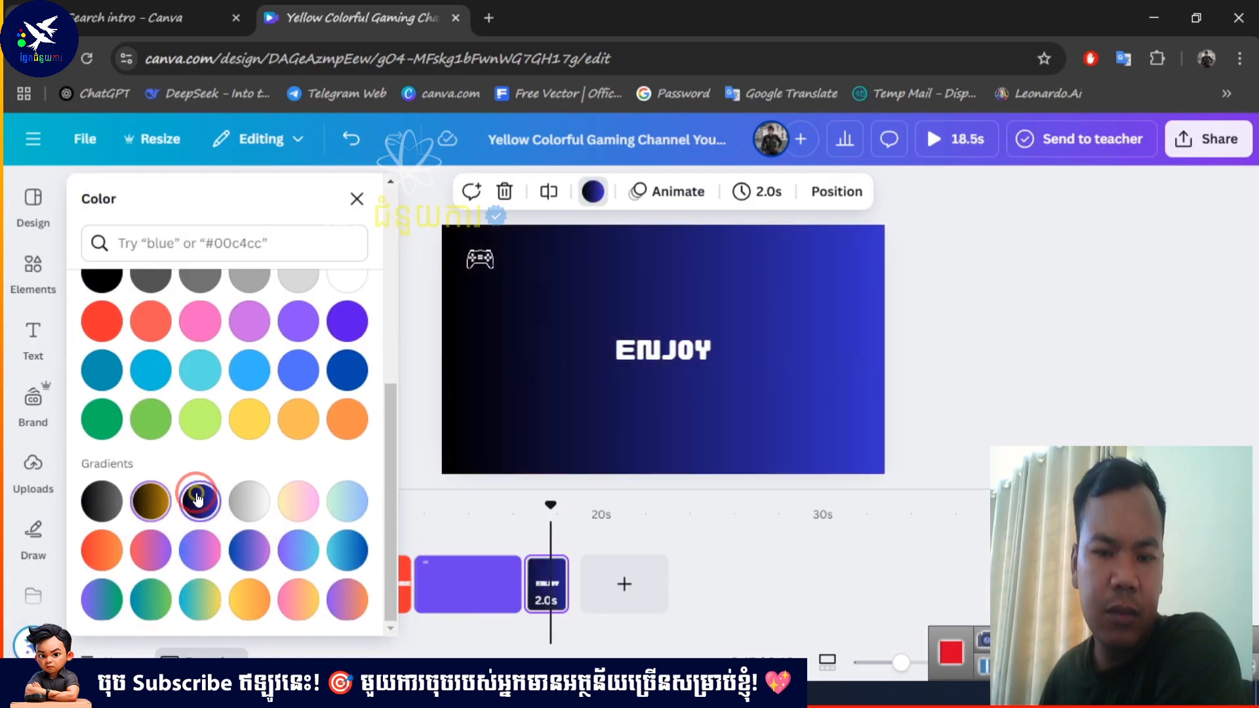
click(352, 549)
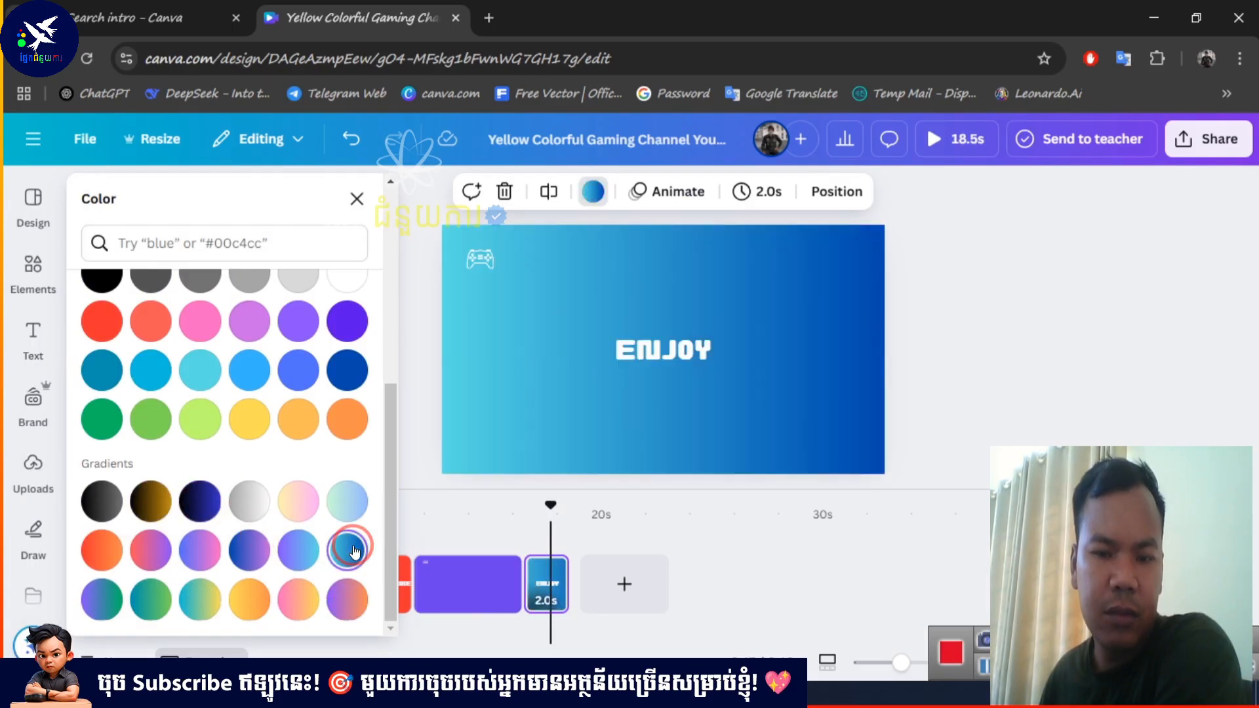
click(305, 617)
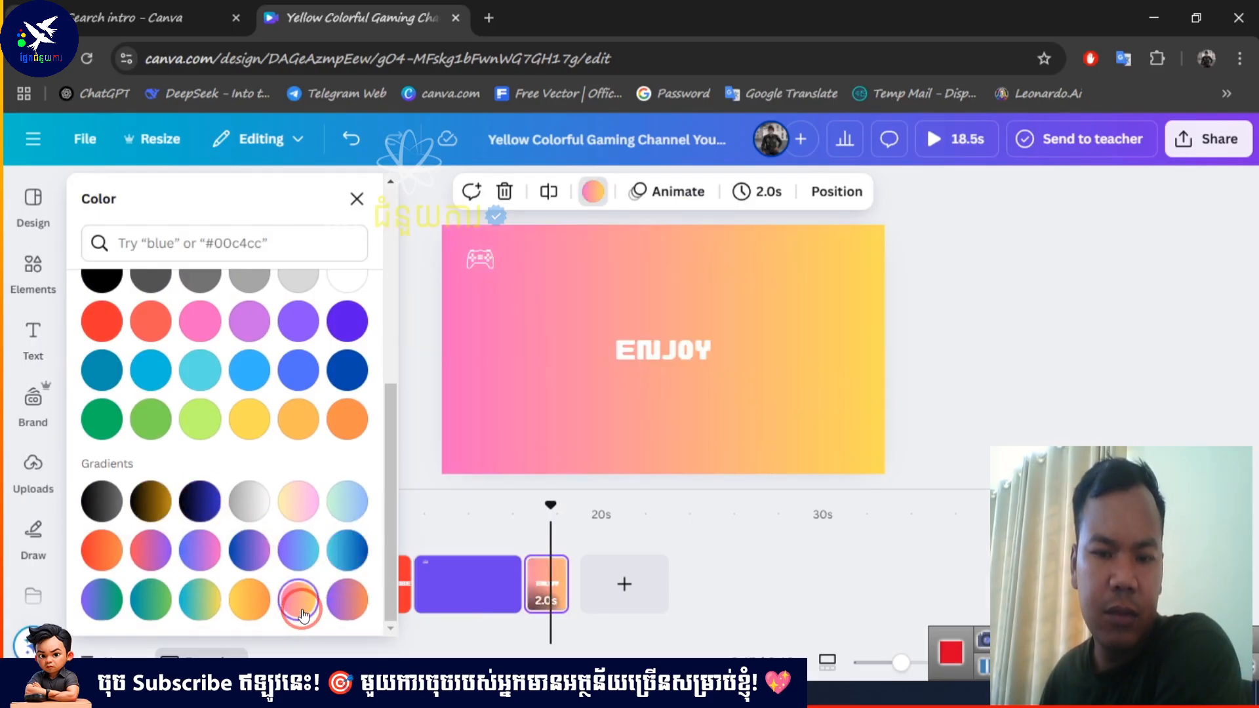
scroll(169, 599, up, 5)
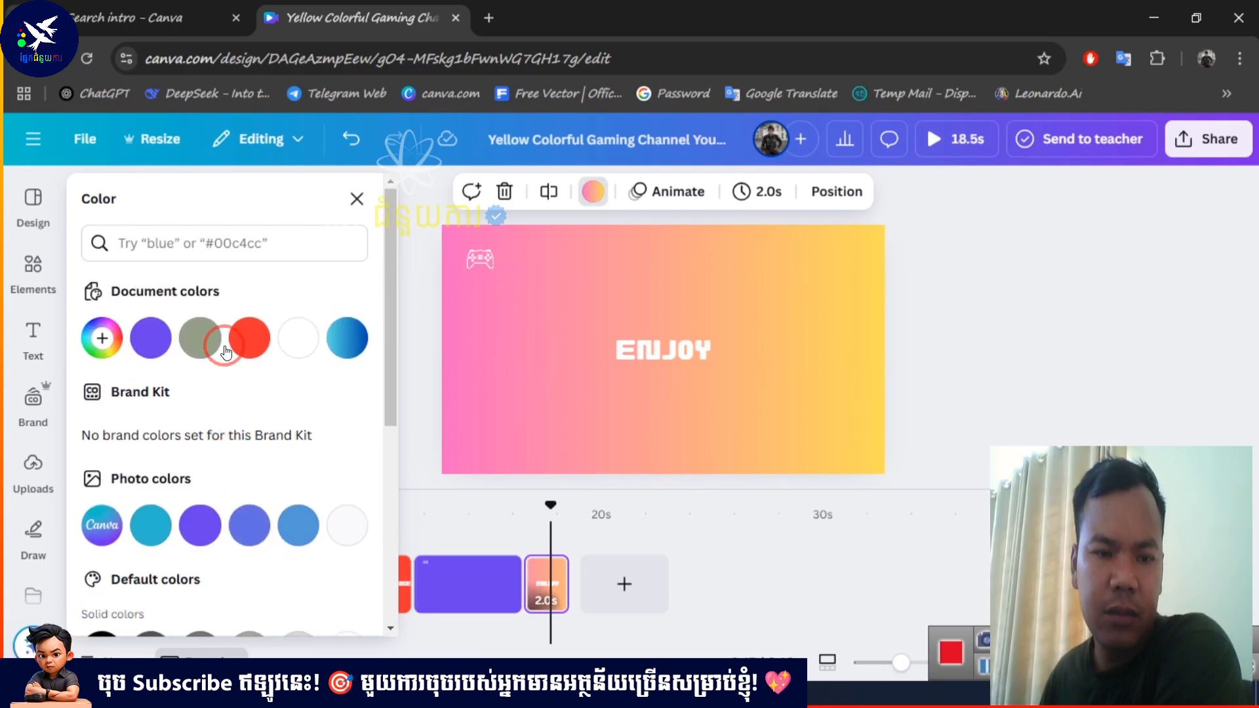
click(347, 337)
click(1011, 372)
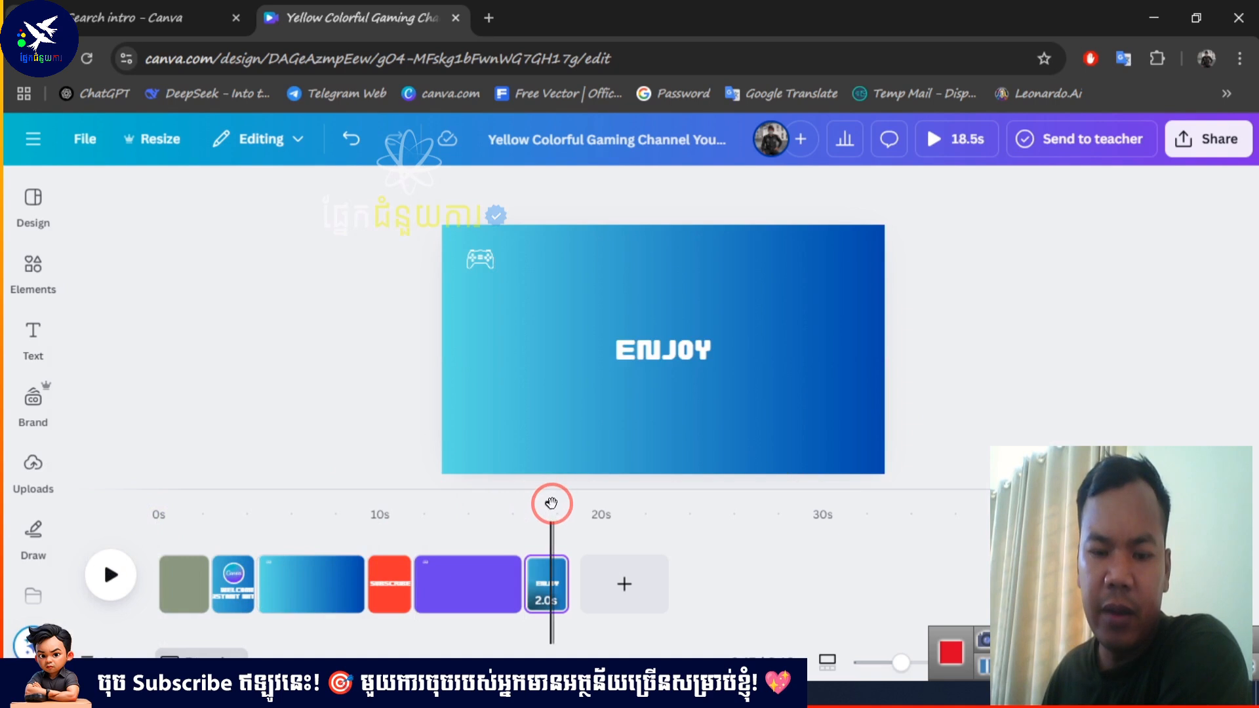
Preview the intro from the start and delete the blue gradient page between the welcome and "SUBSCRIBE" pages
drag(543, 505, 117, 503)
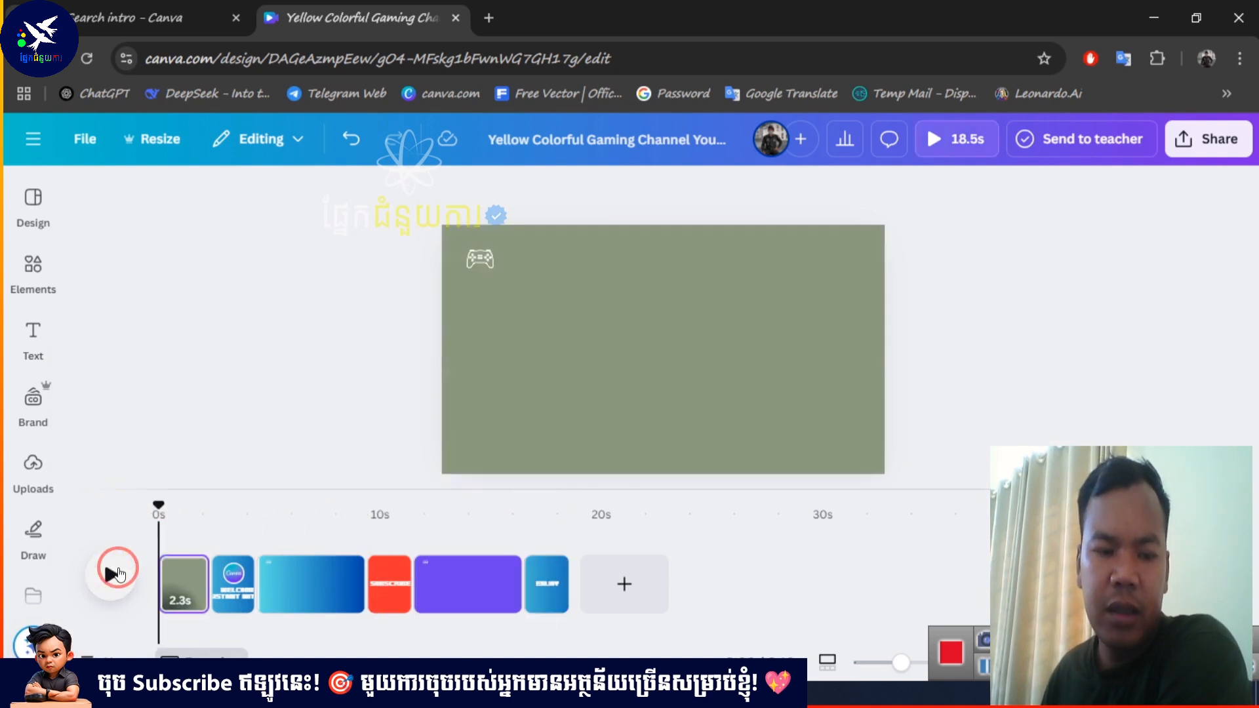
click(112, 574)
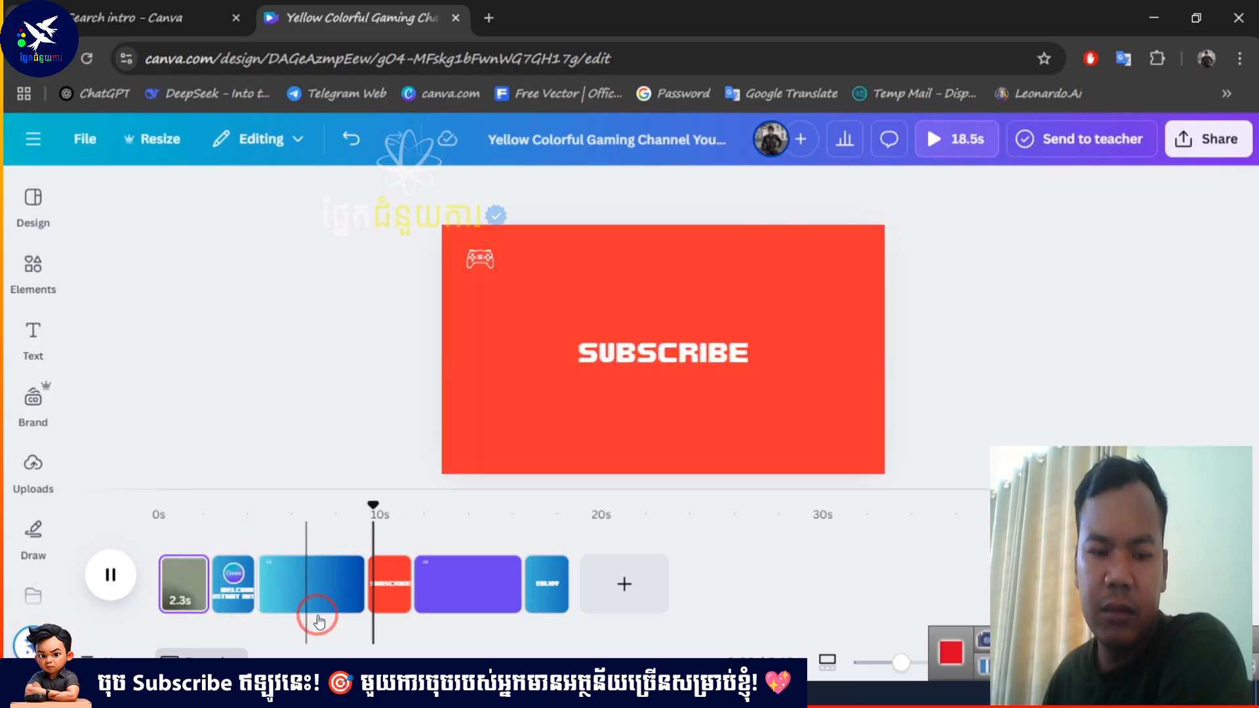
click(326, 589)
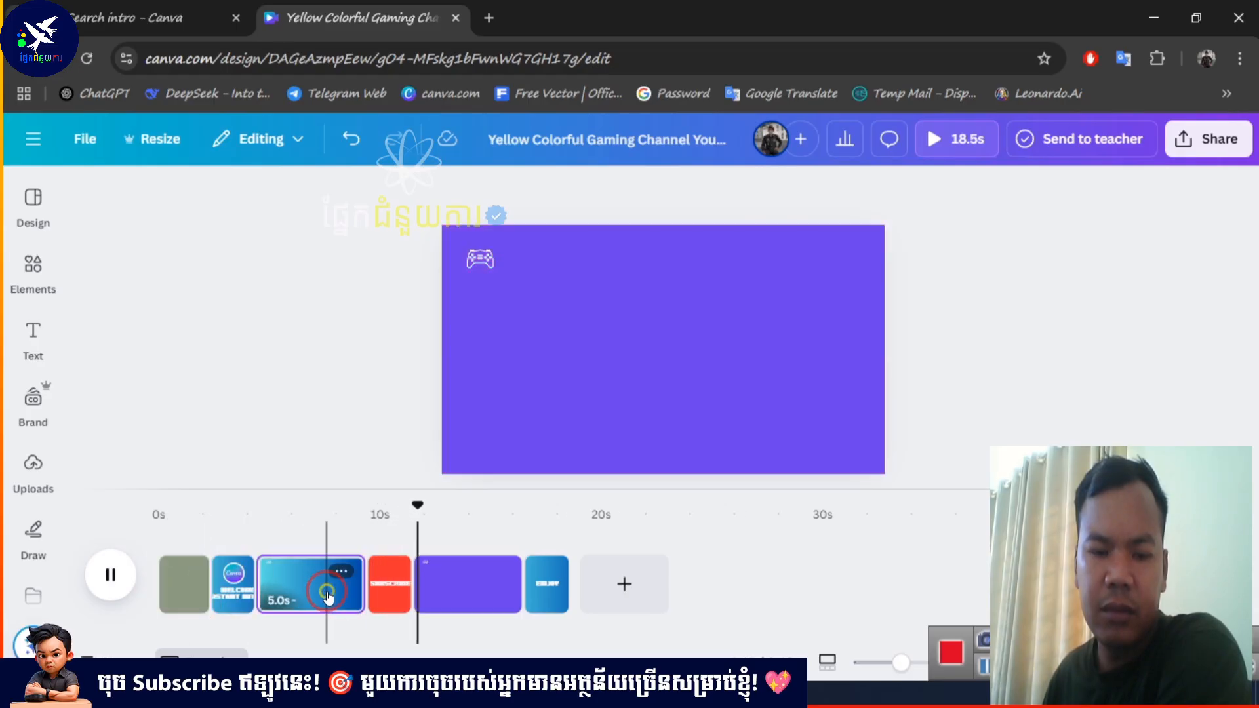
click(839, 191)
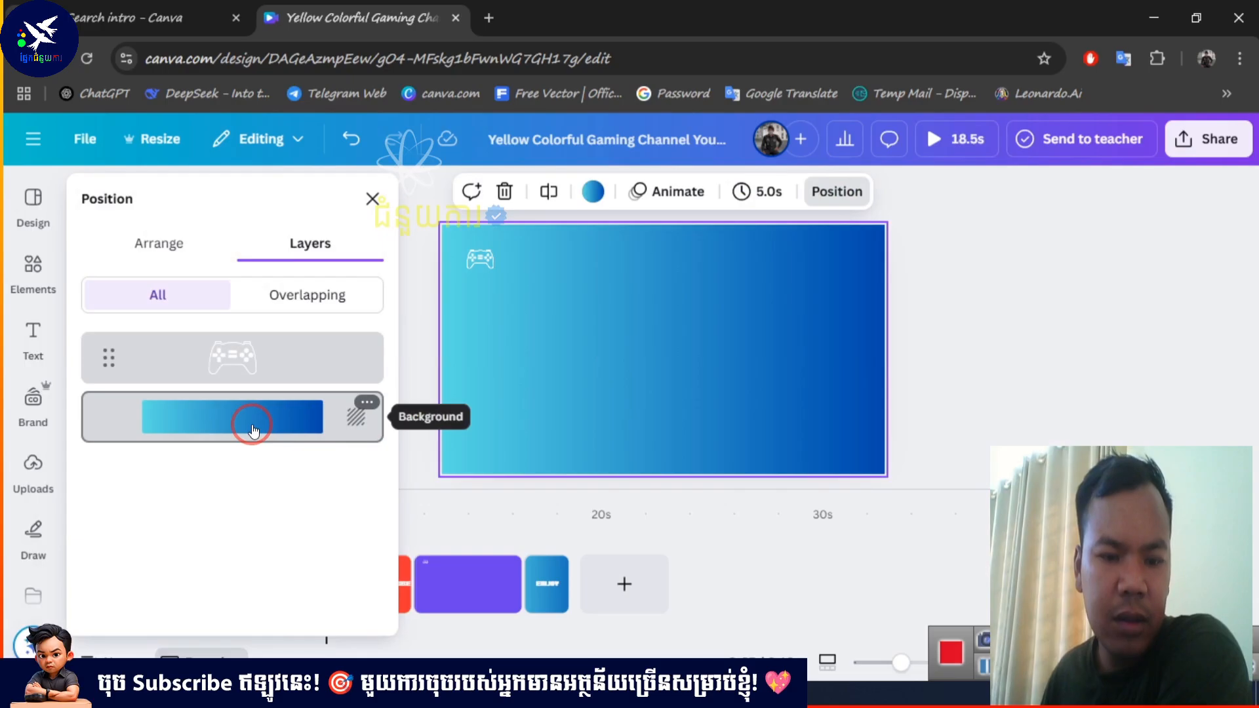
click(1077, 314)
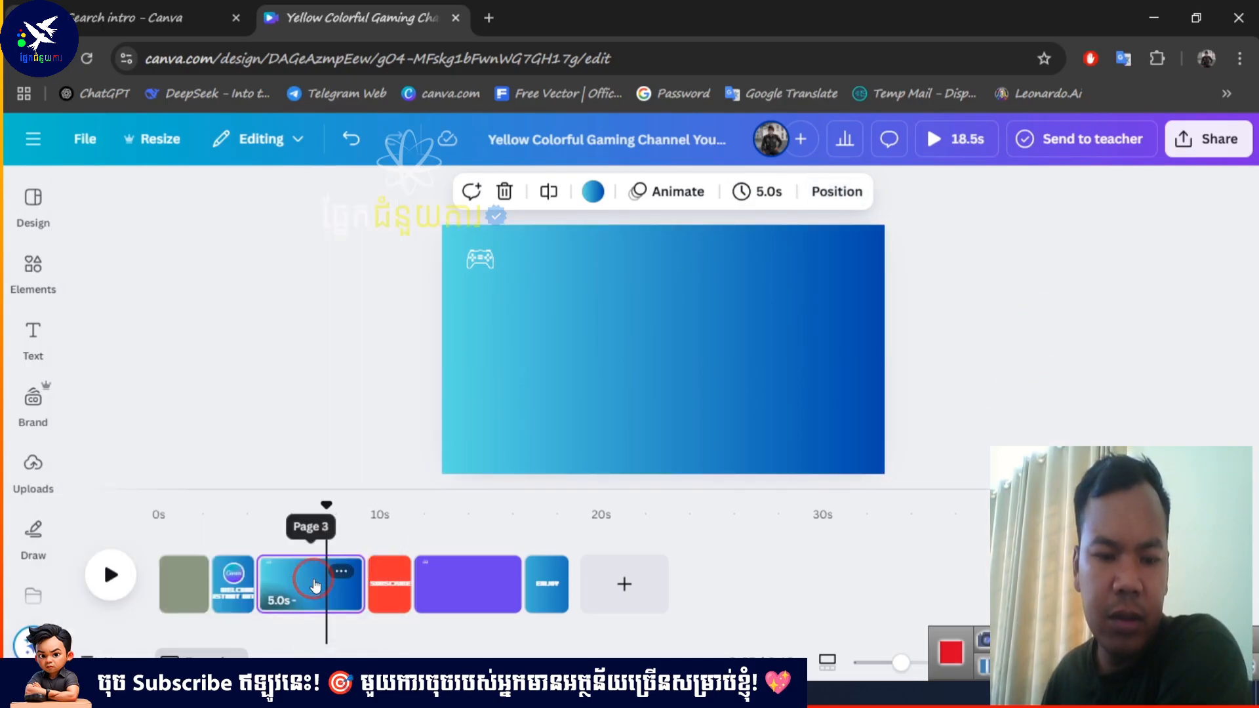
click(315, 582)
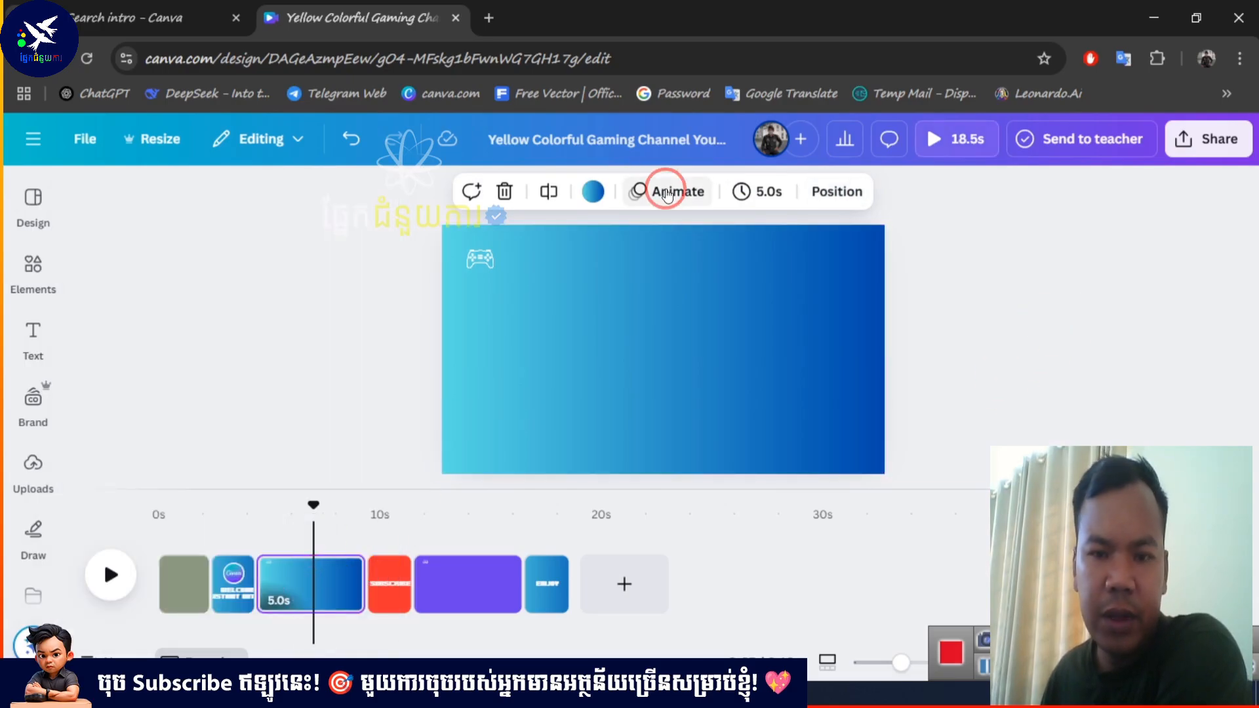
click(504, 194)
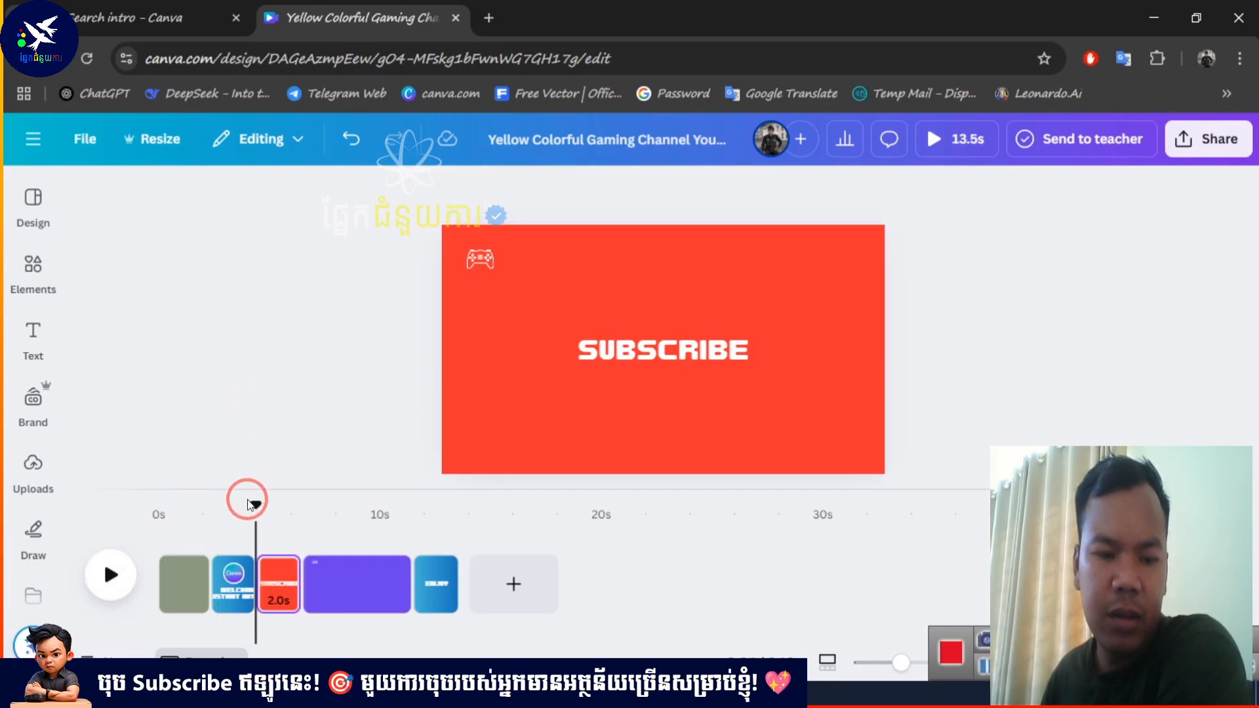
Preview the intro again from the start and delete the purple page between the "SUBSCRIBE" and "ENJOY" pages
drag(254, 501, 140, 506)
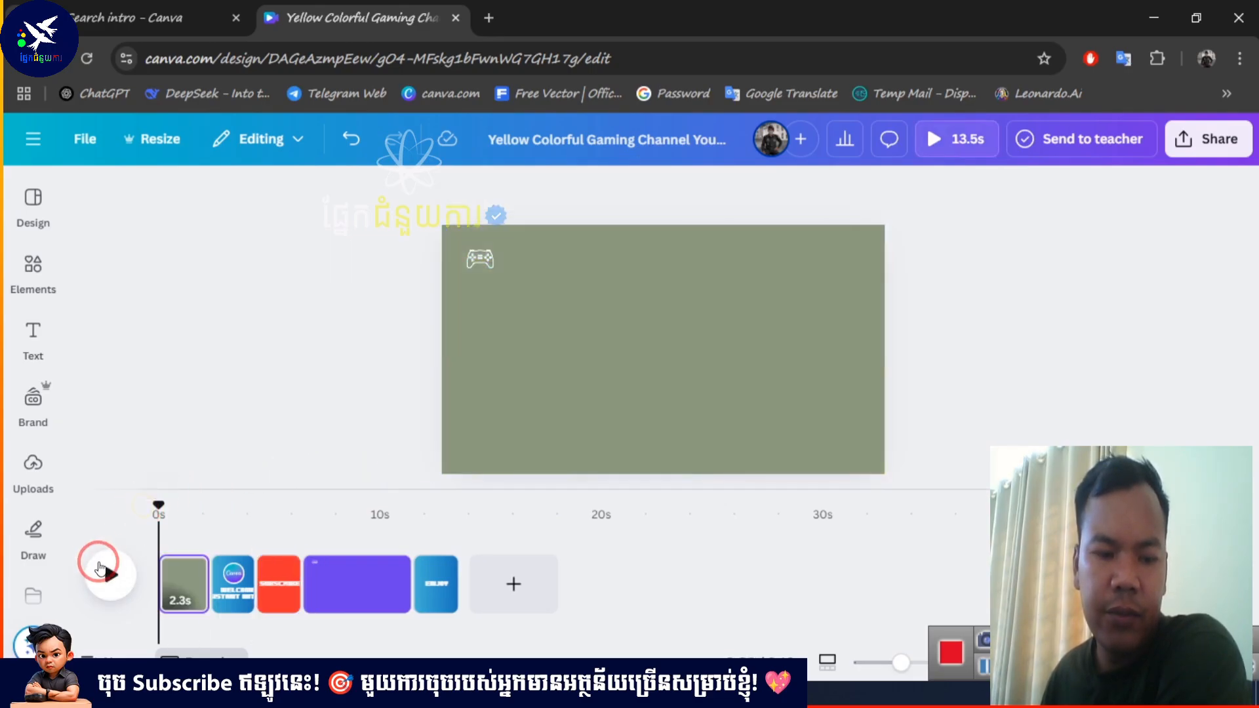
click(110, 575)
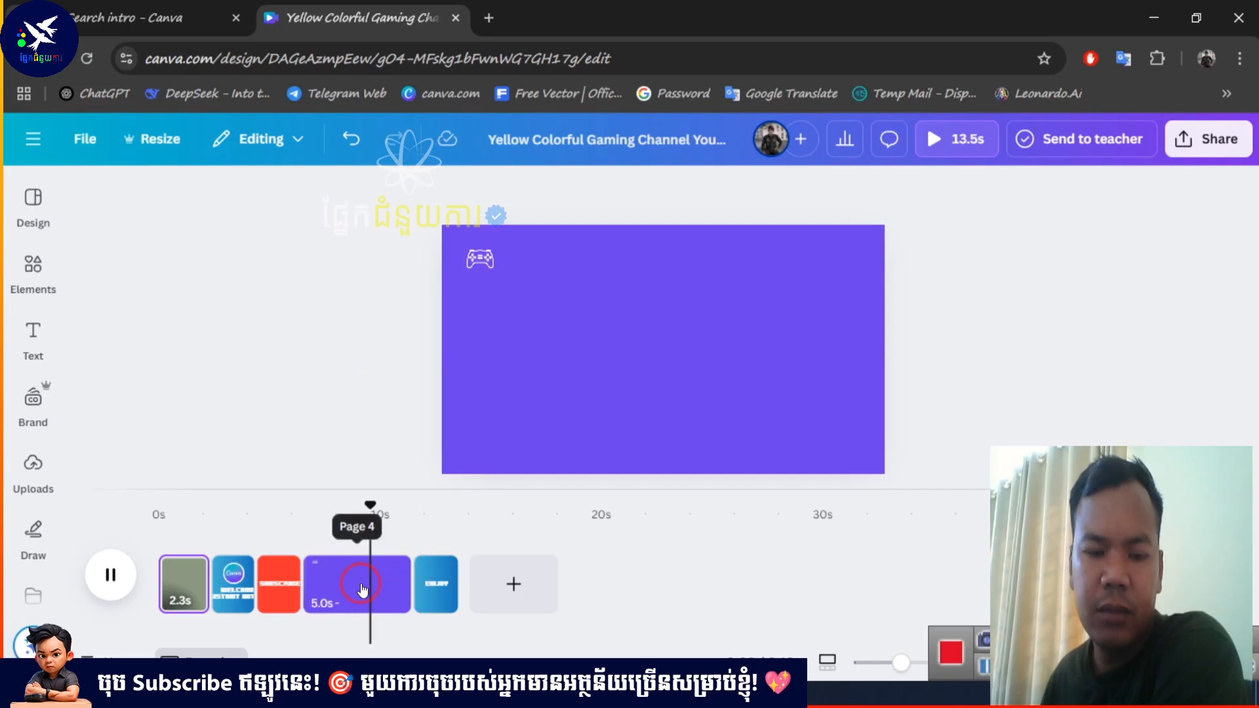
click(534, 272)
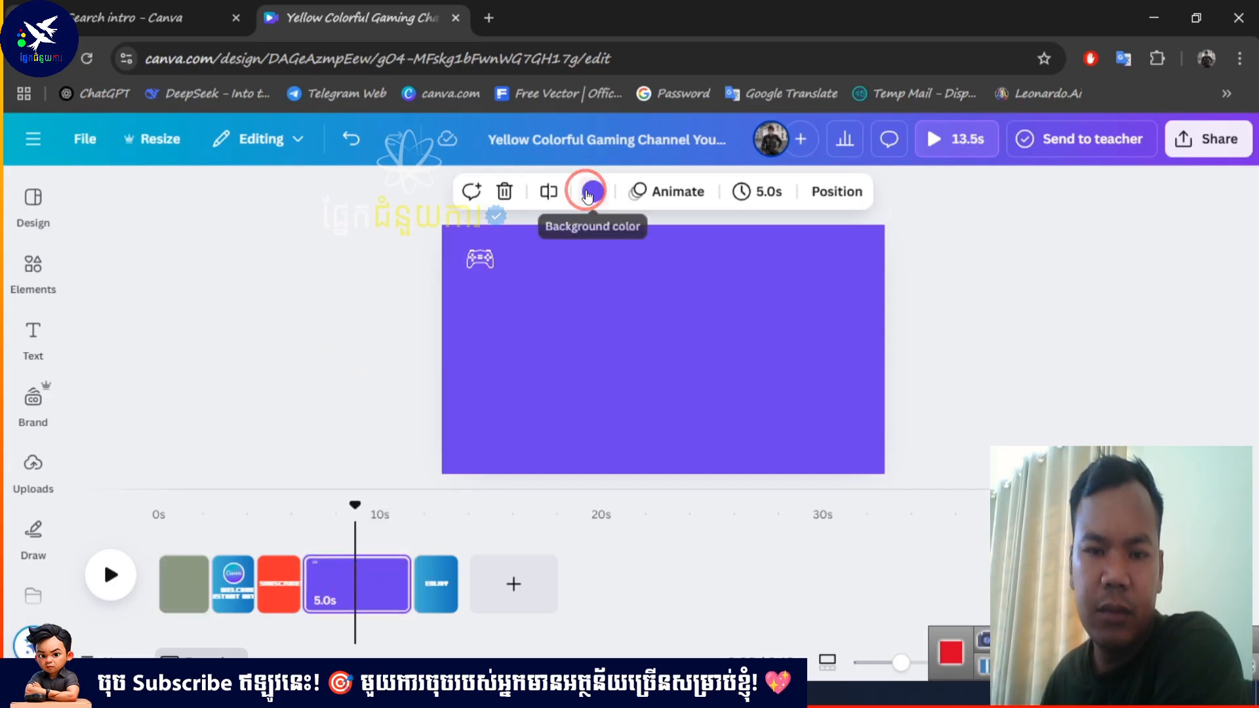
click(588, 193)
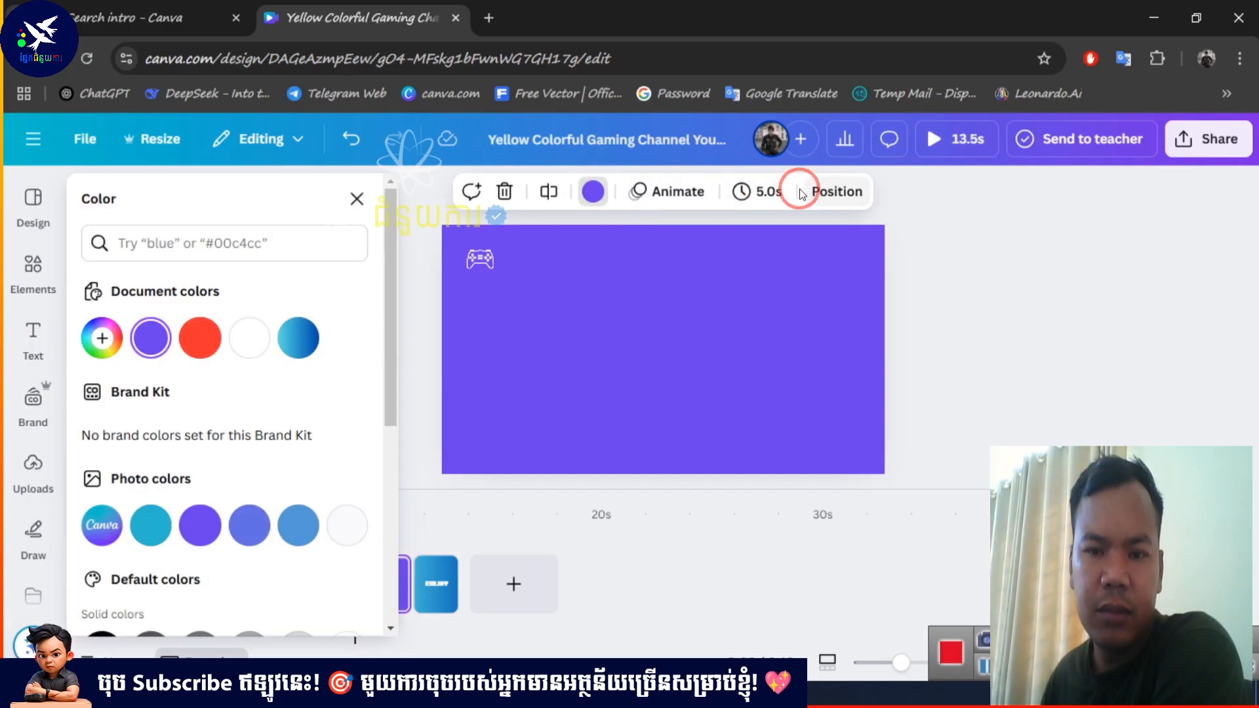
click(819, 194)
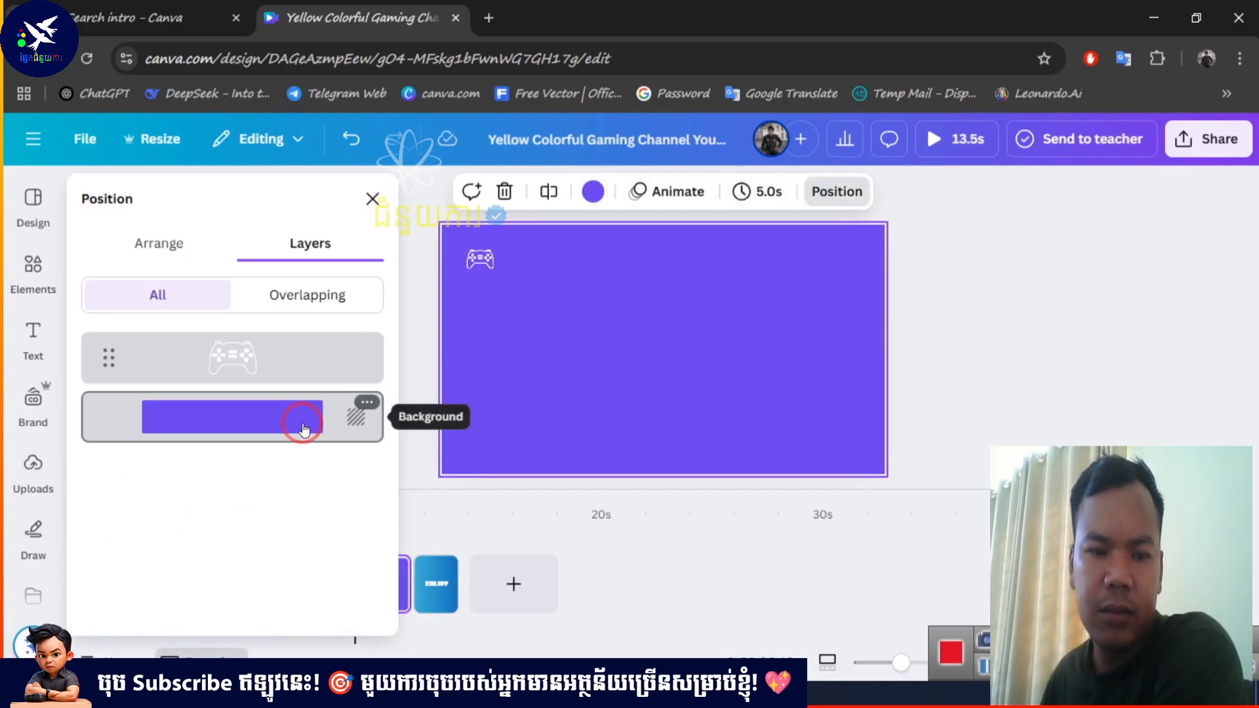
click(318, 292)
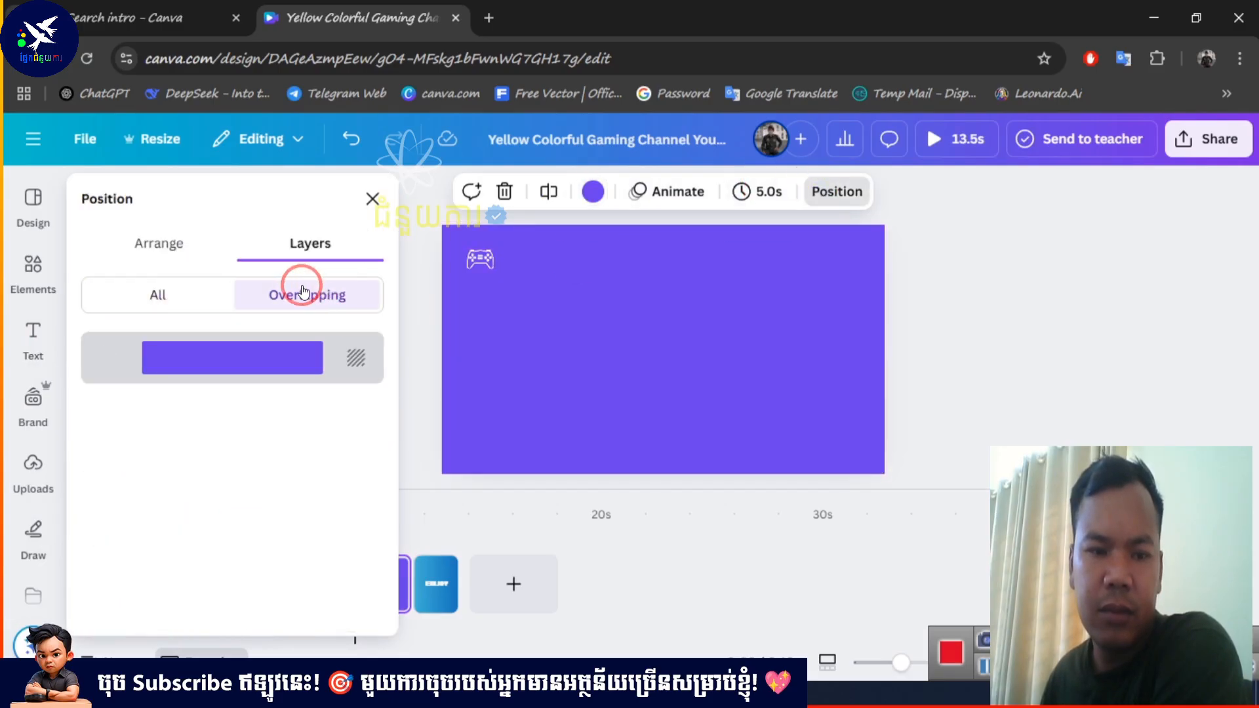
click(173, 301)
click(372, 199)
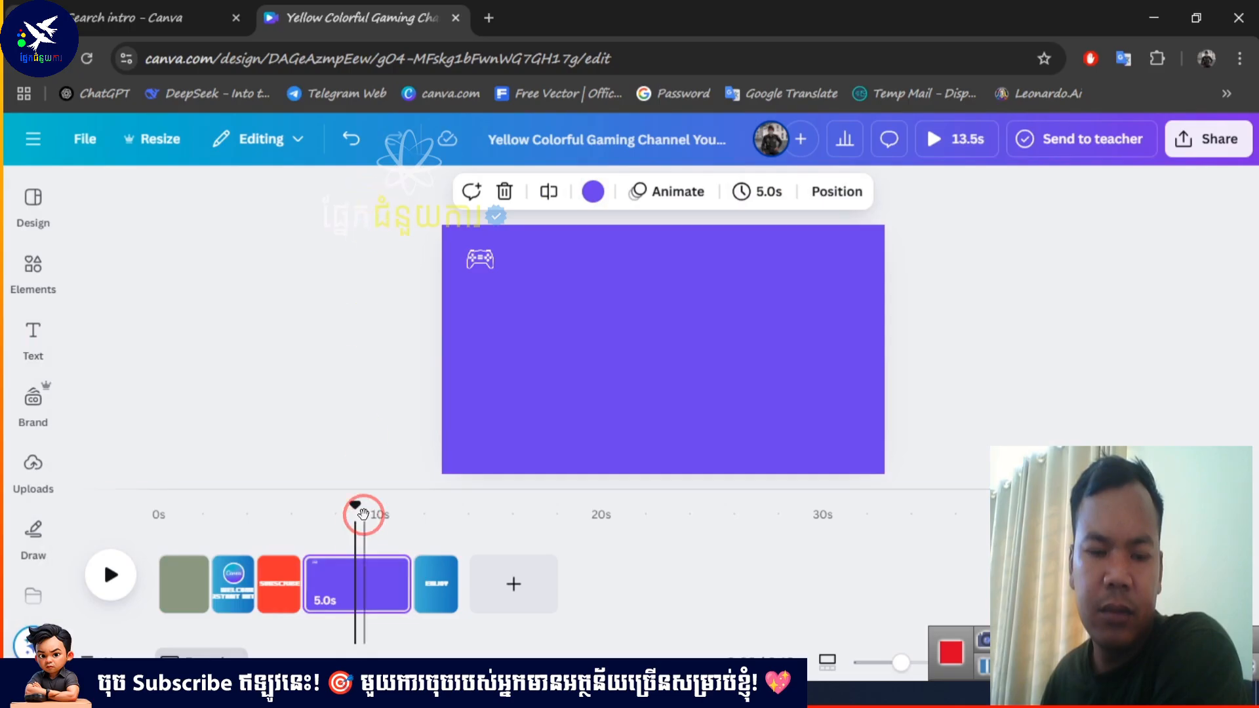
click(504, 190)
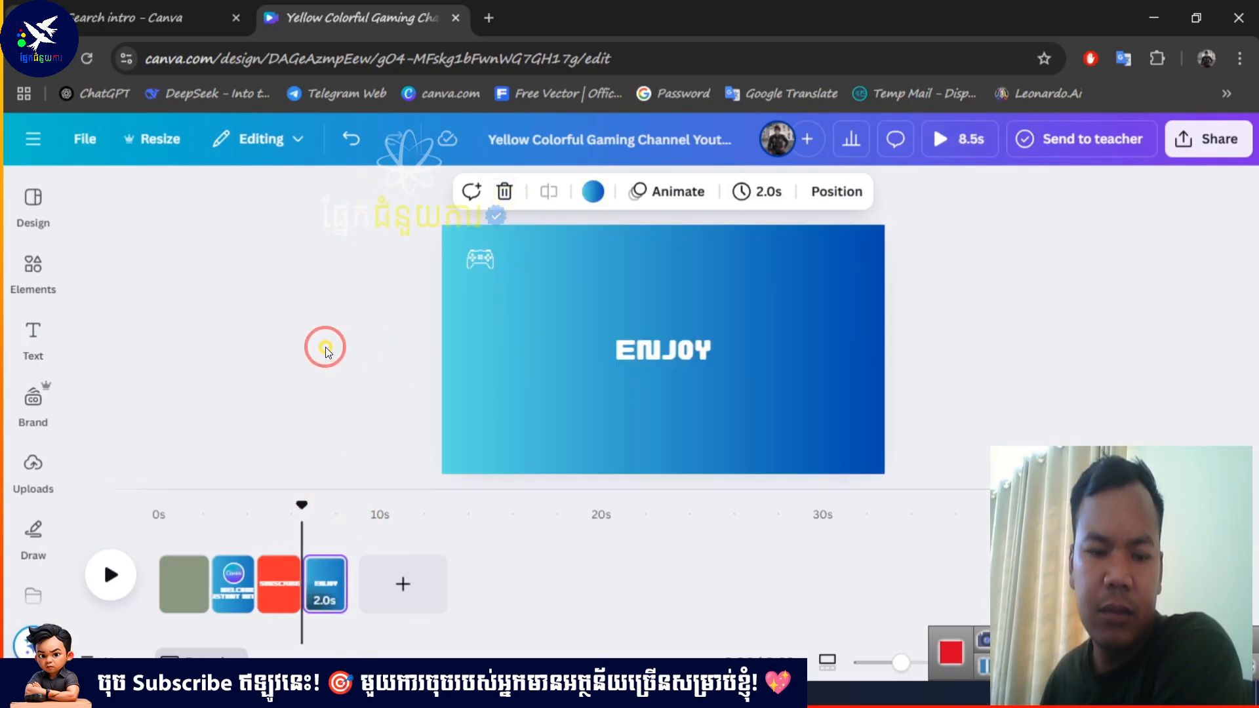
Play the shortened intro from the start and review the opening, welcome and "SUBSCRIBE" pages
click(174, 515)
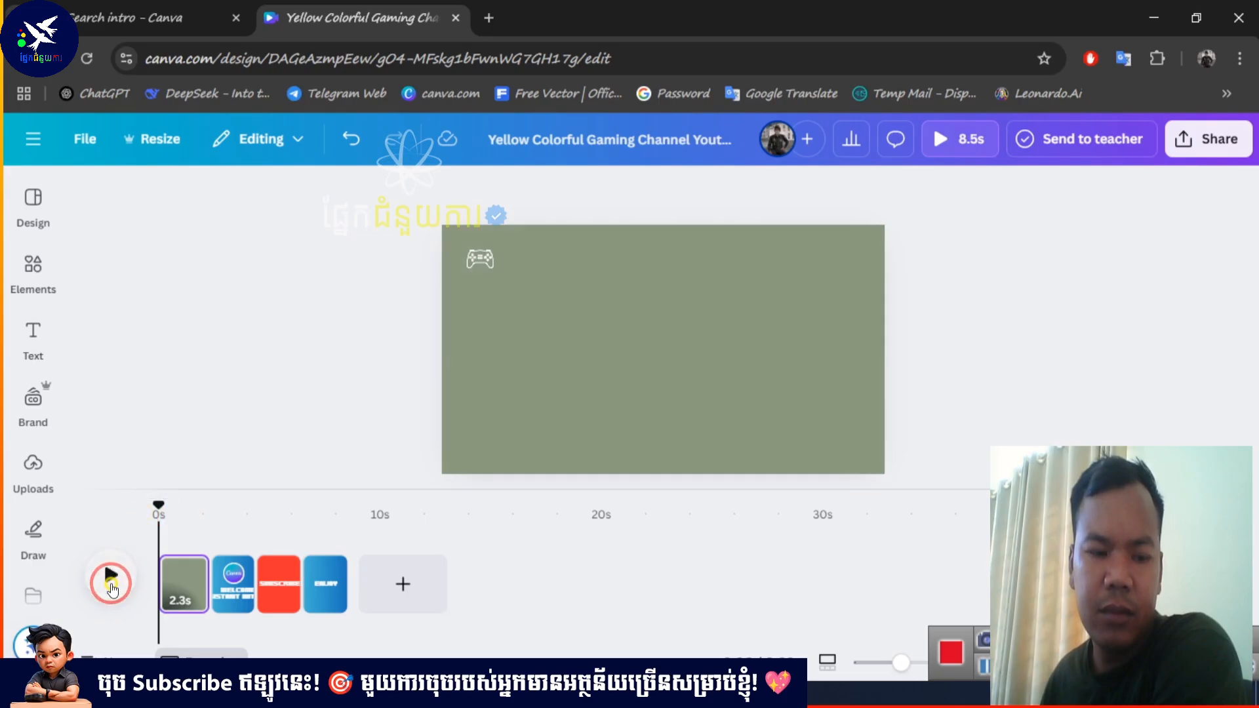
click(108, 577)
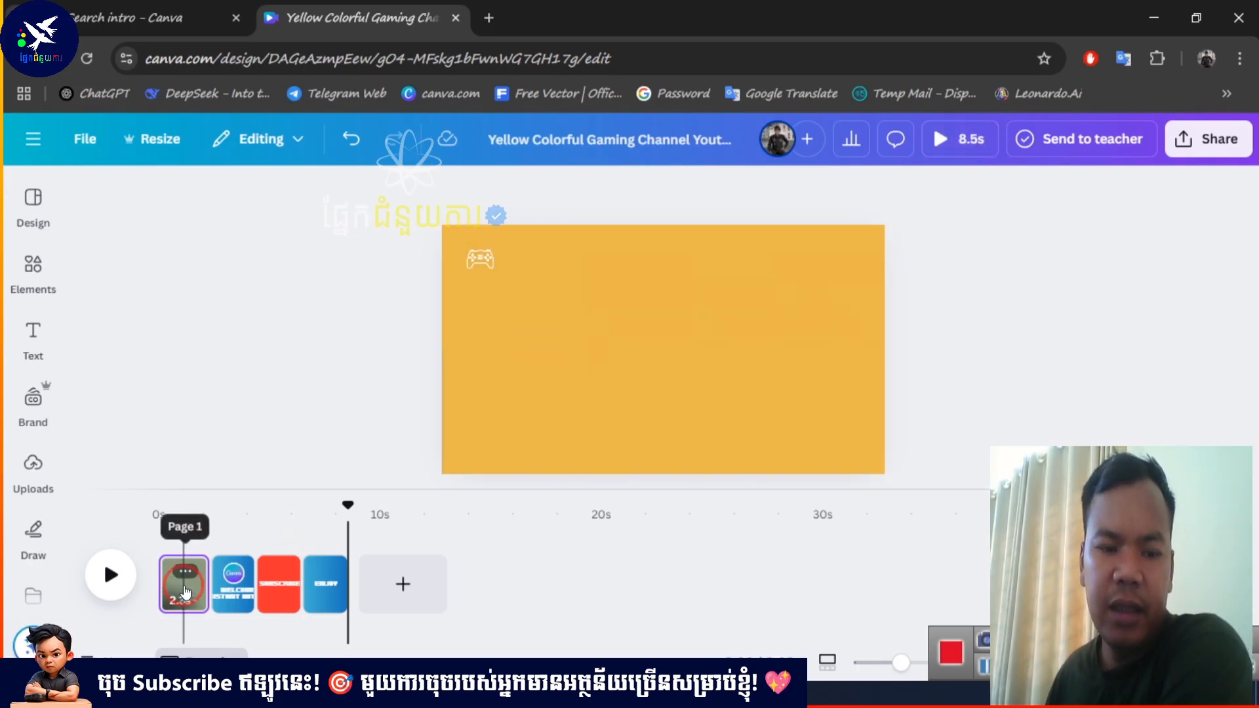
click(180, 579)
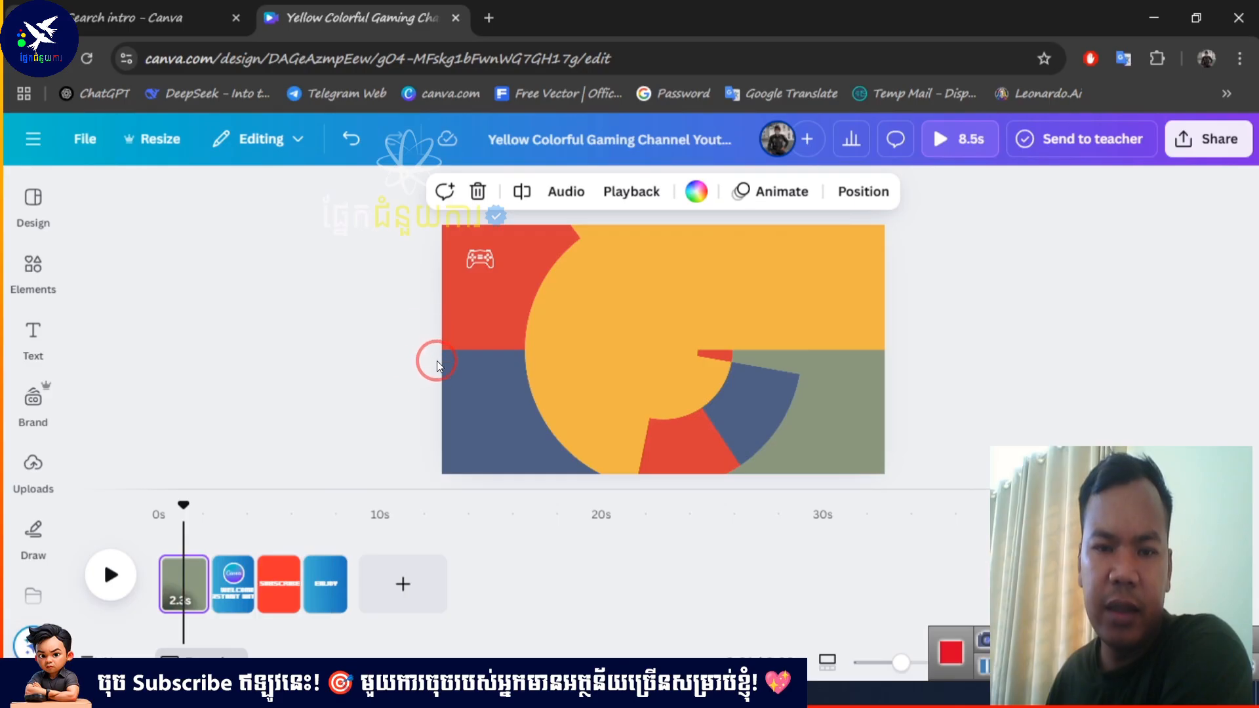
click(234, 580)
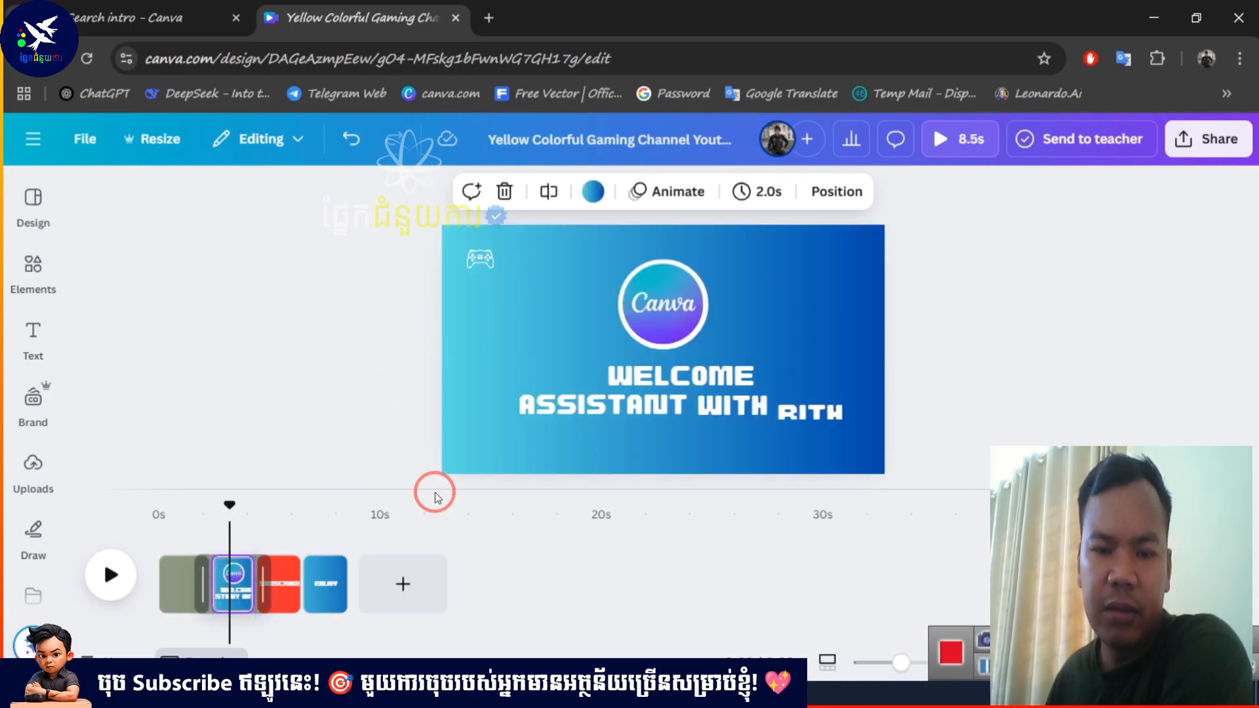
click(278, 580)
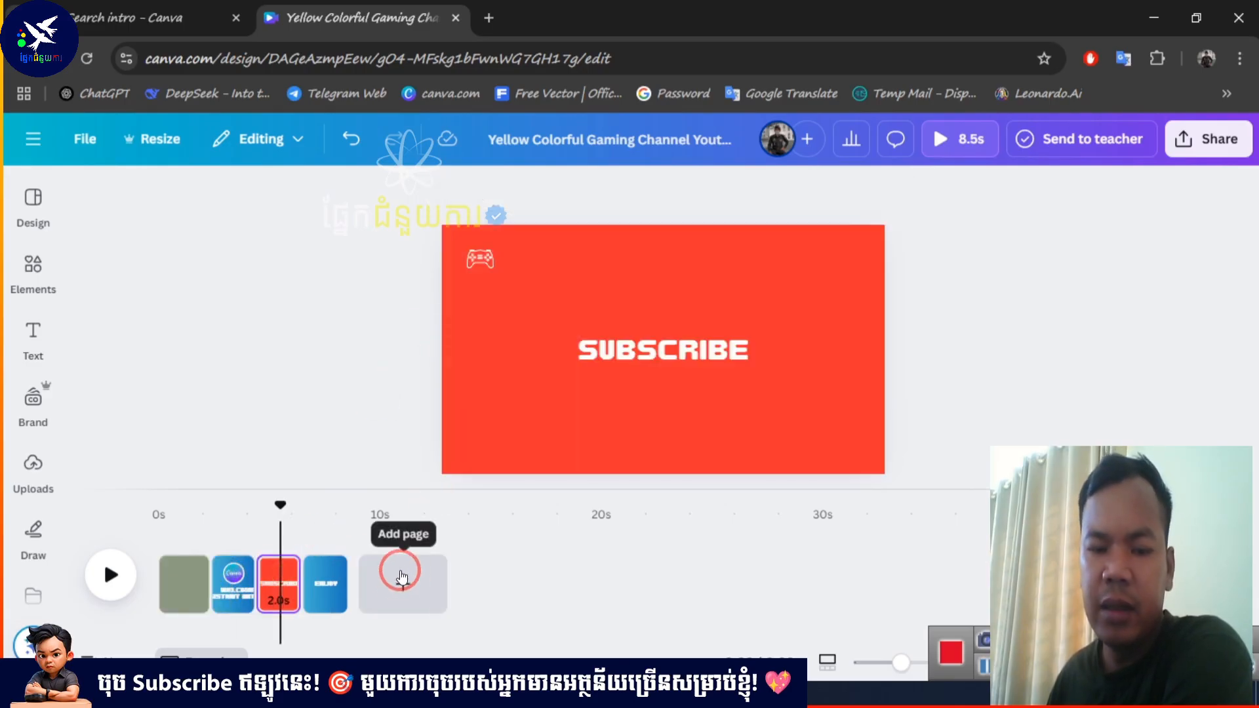
Add a blank page after the "ENJOY" page and search the elements for "subscribe like share"
click(415, 592)
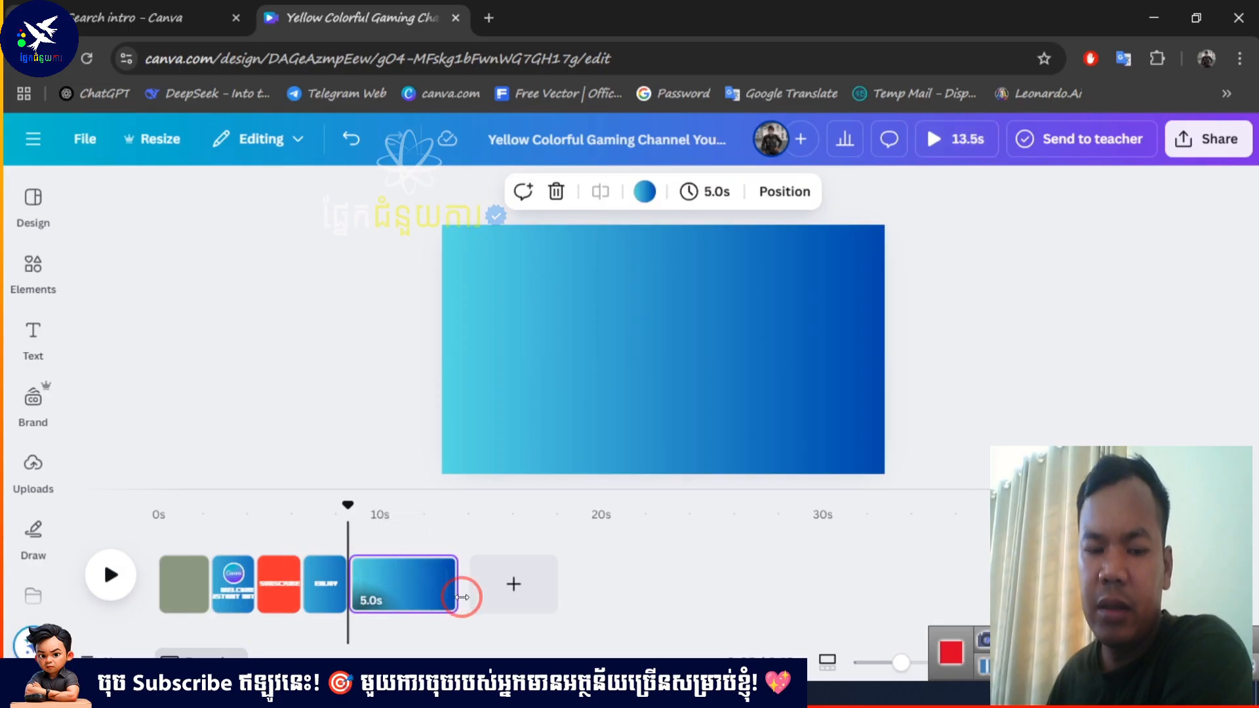
click(417, 595)
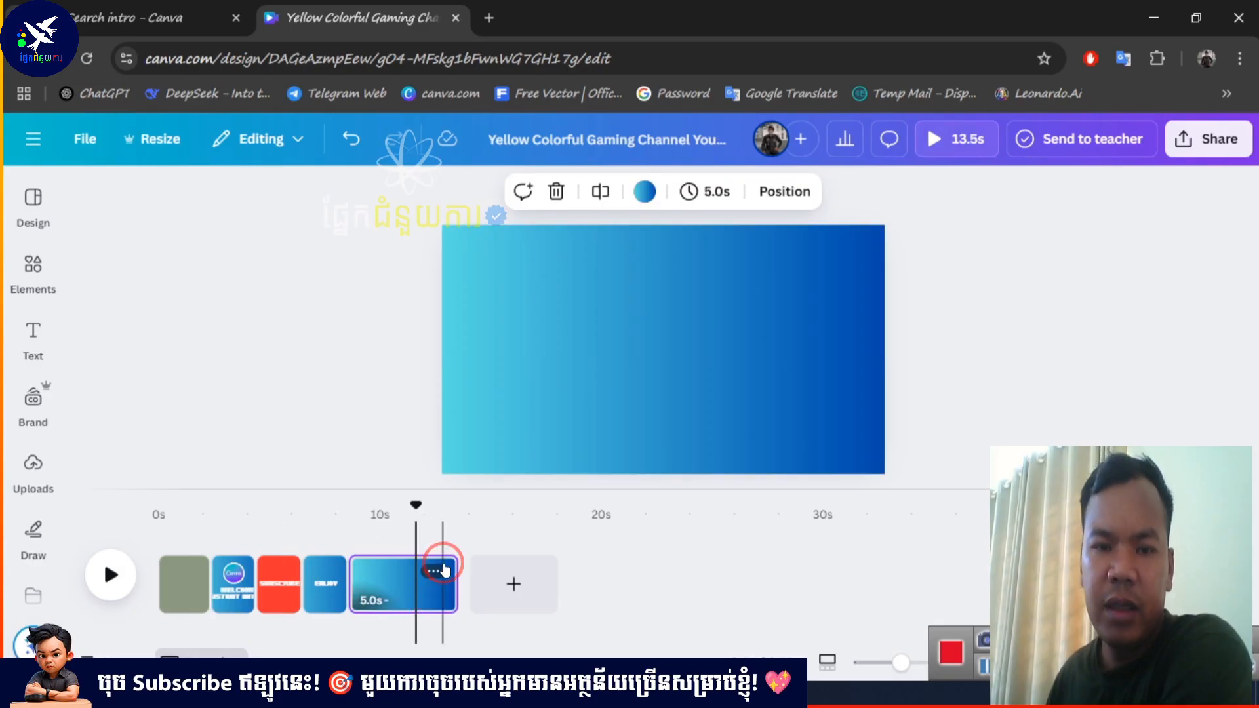
click(37, 274)
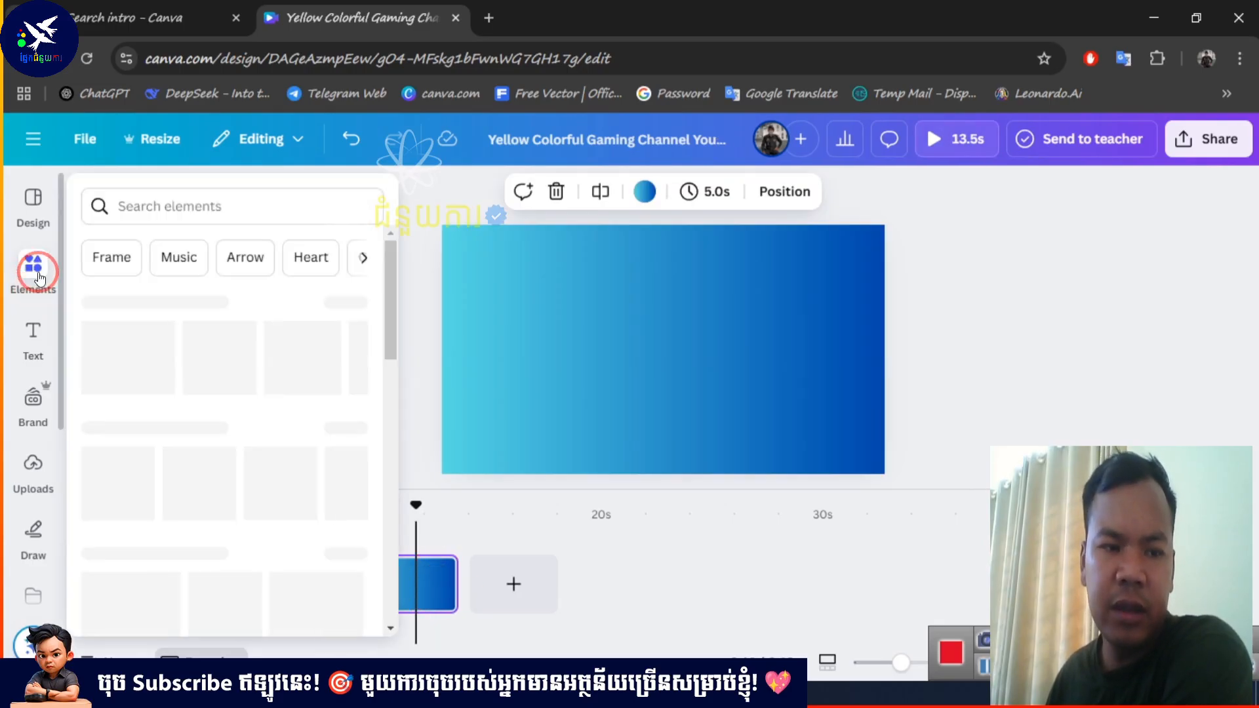
click(146, 206)
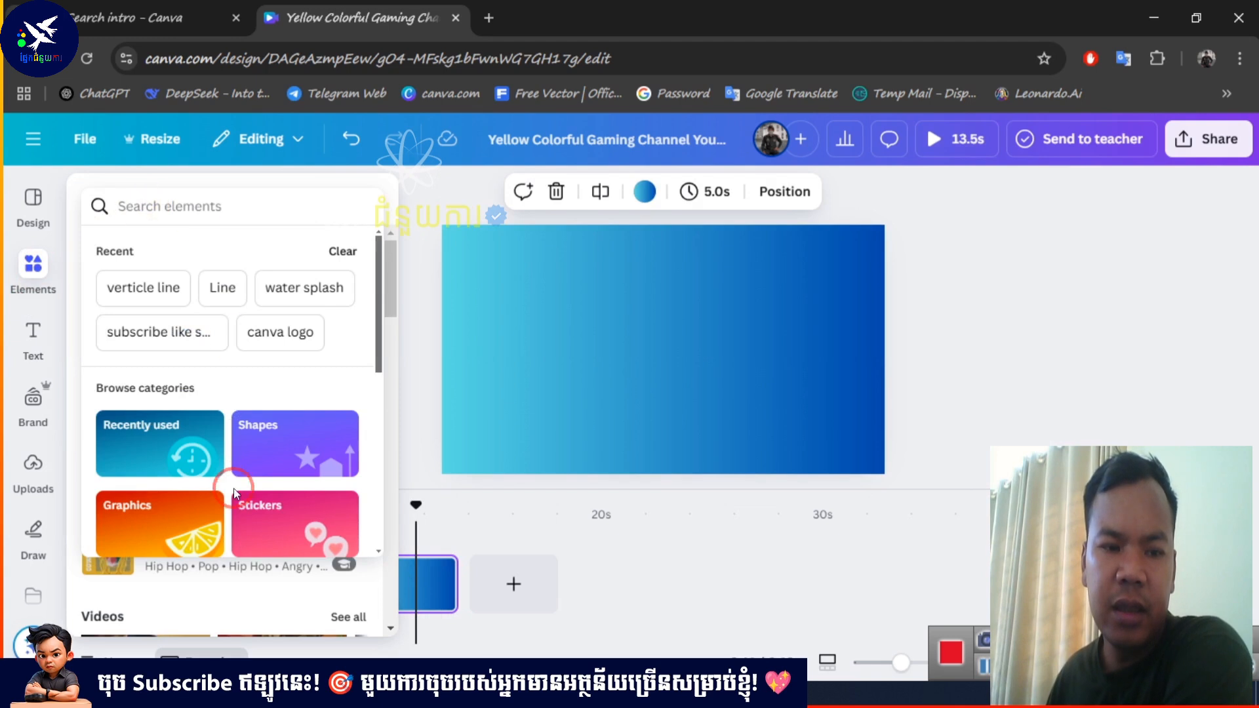
scroll(225, 317, down, 1)
scroll(225, 348, up, 1)
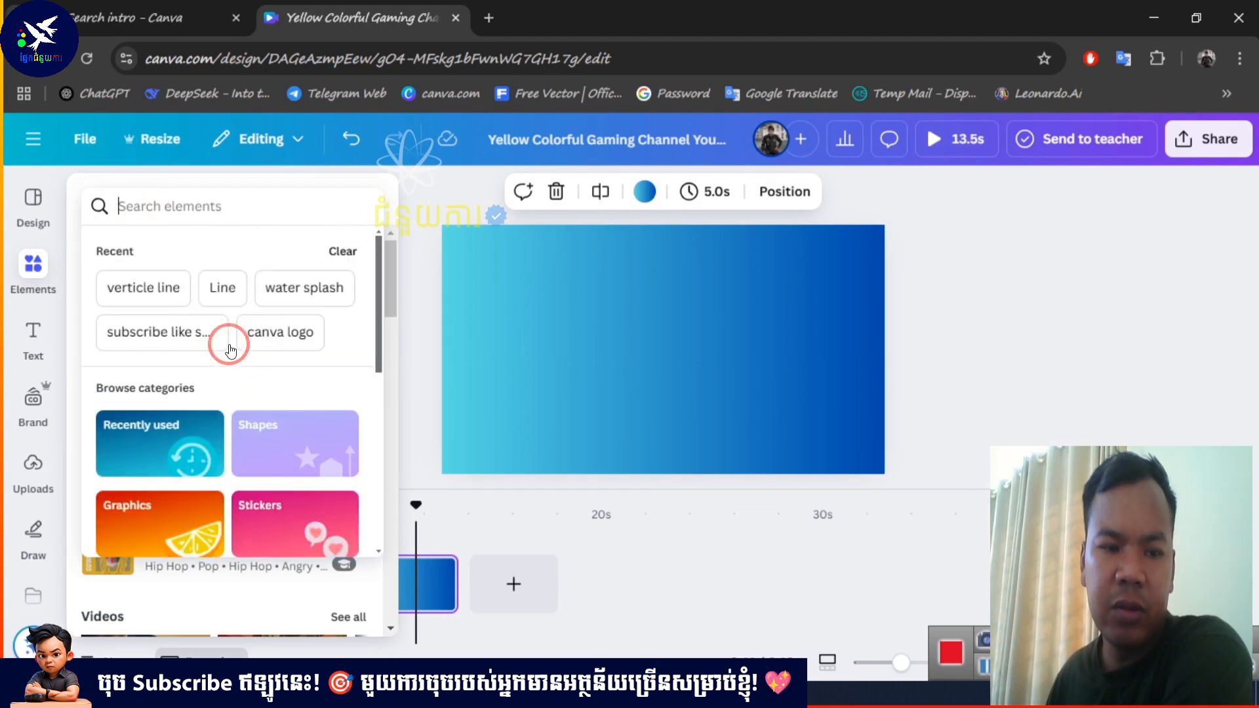
click(189, 335)
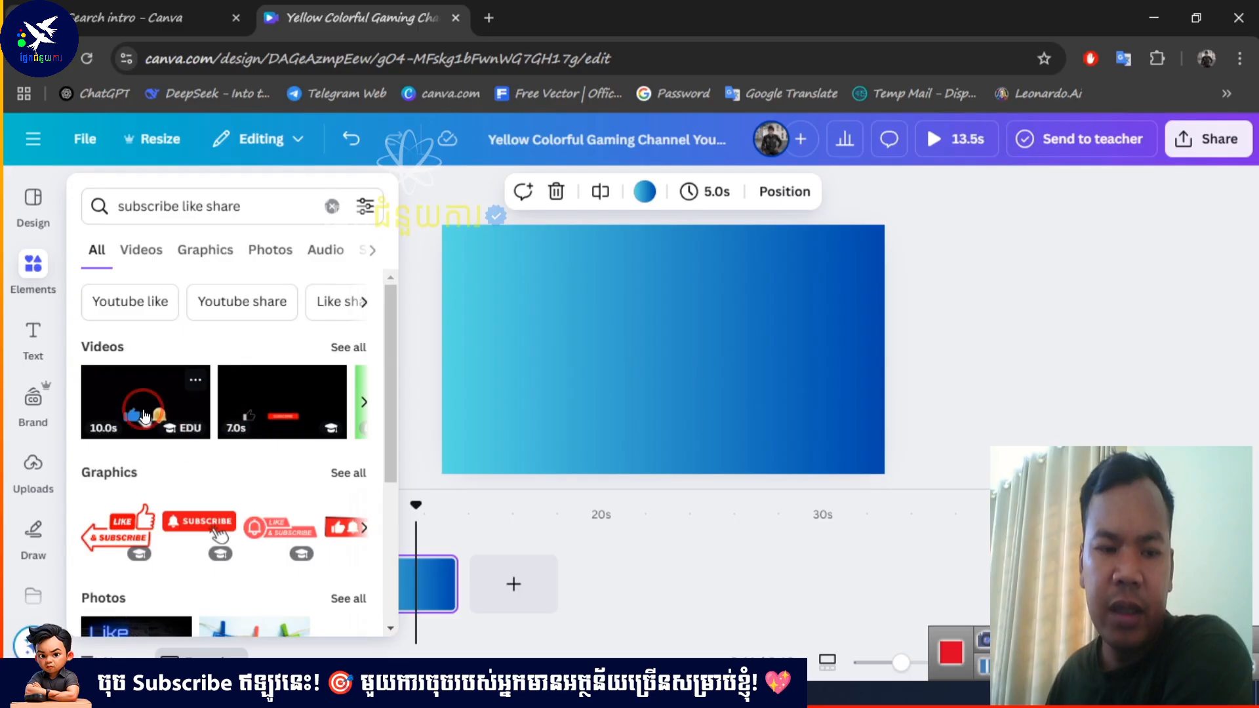
scroll(191, 424, down, 4)
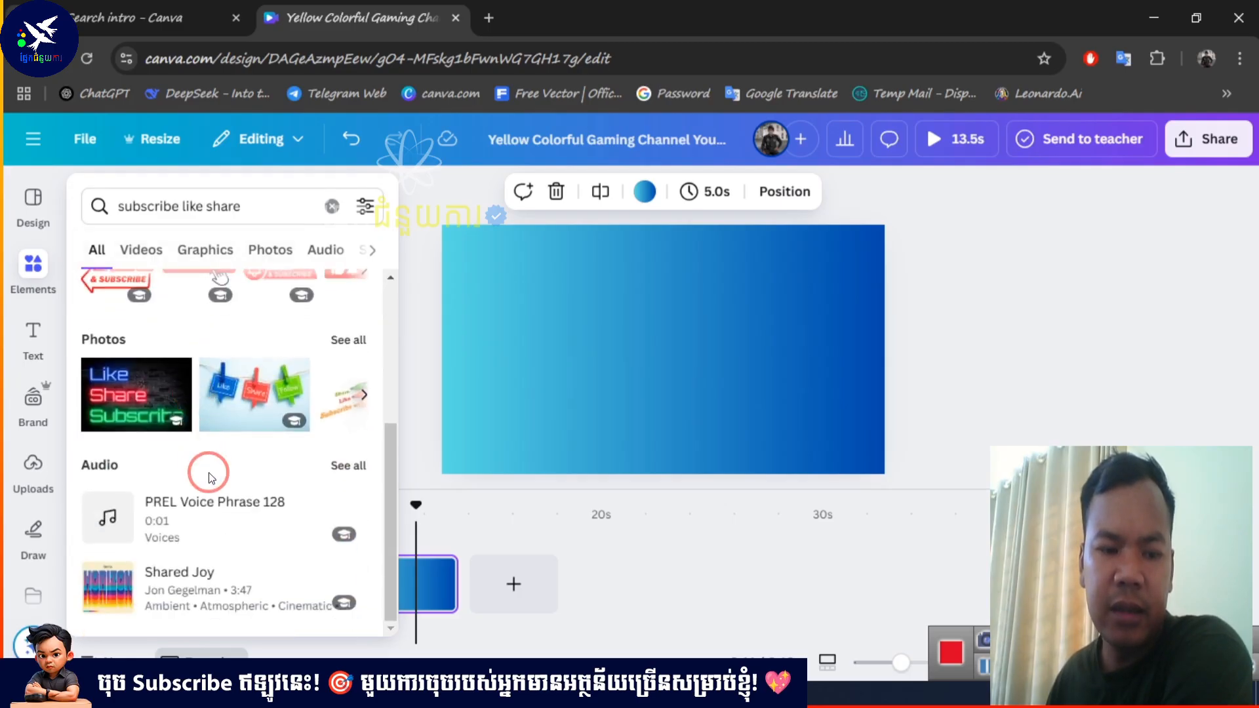
scroll(208, 474, up, 4)
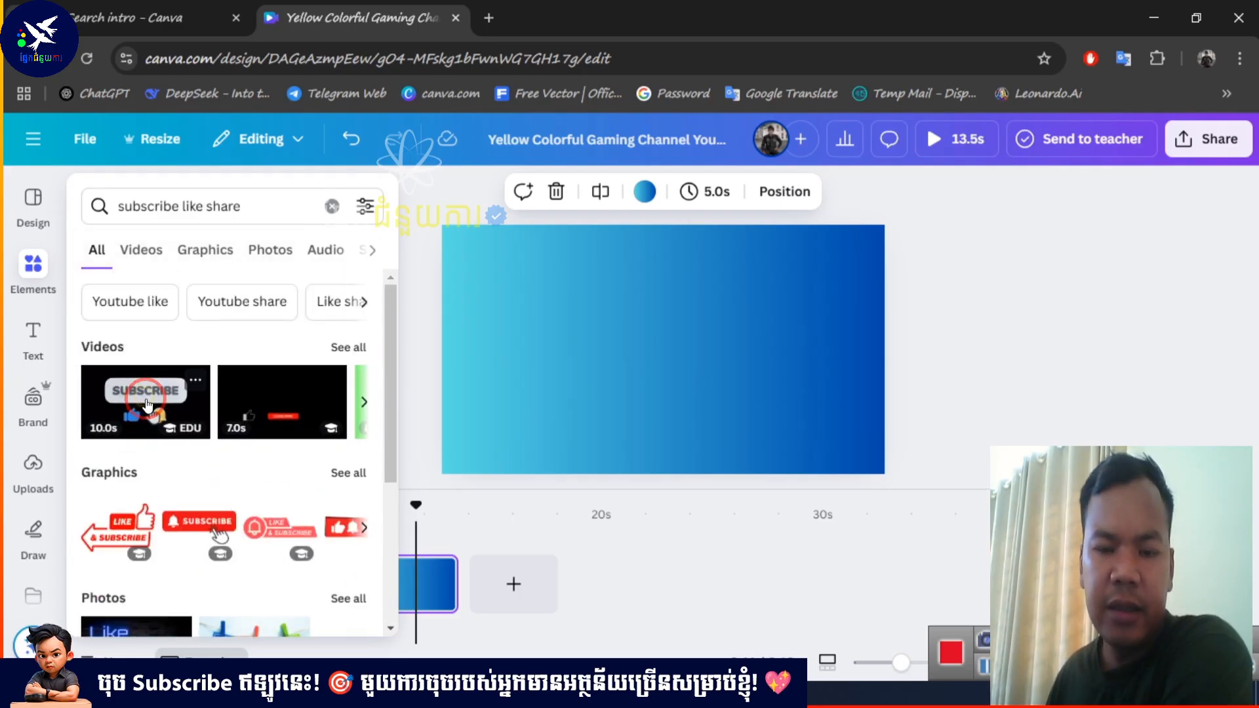
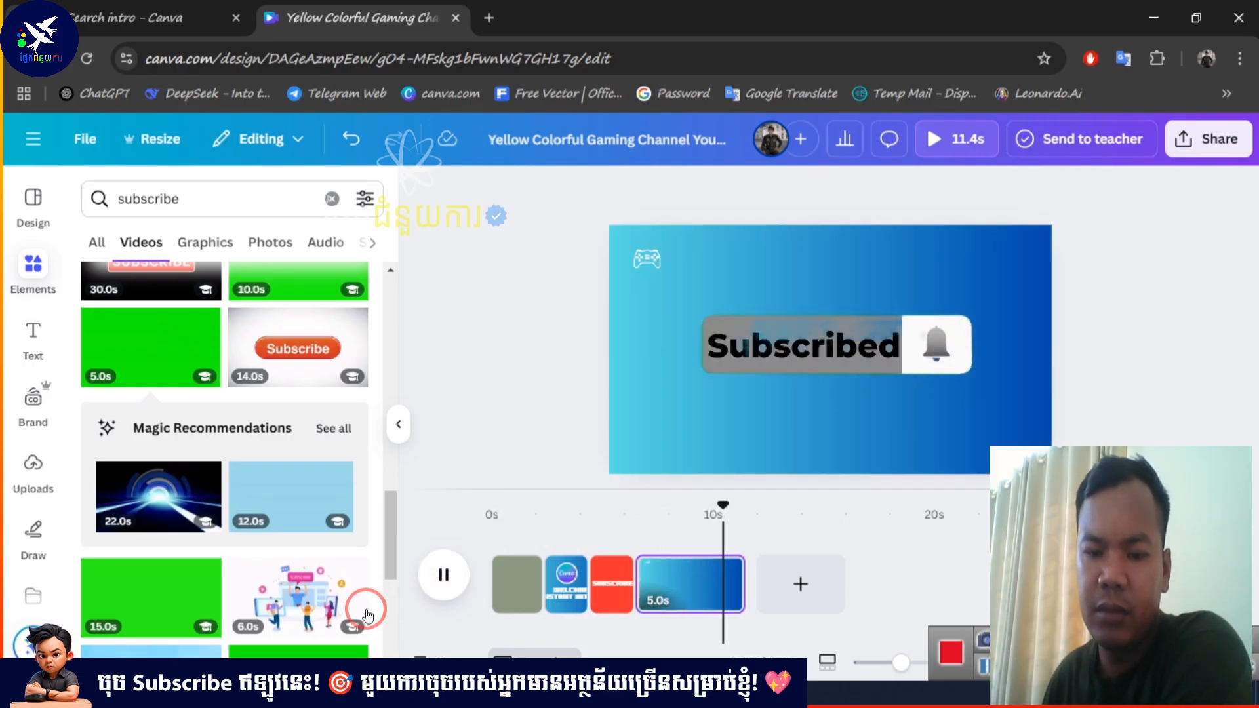
Delete the red "SUBSCRIBE" page that follows the welcome page
click(619, 584)
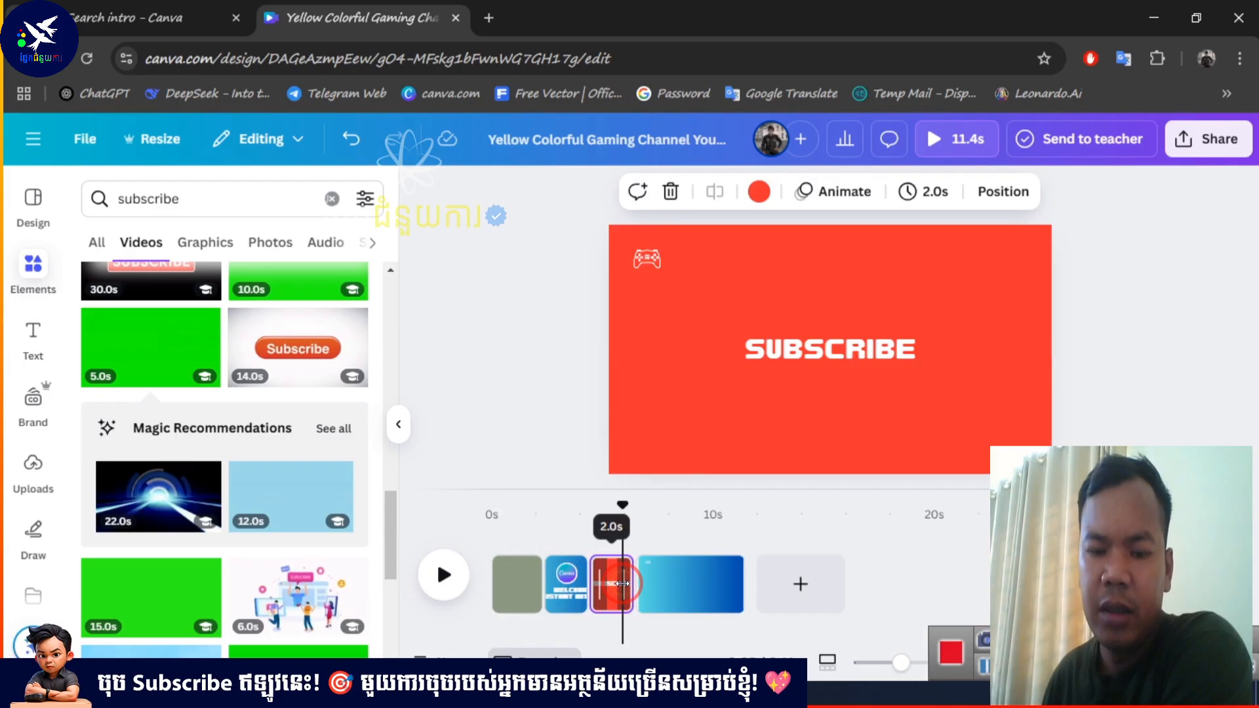
click(682, 203)
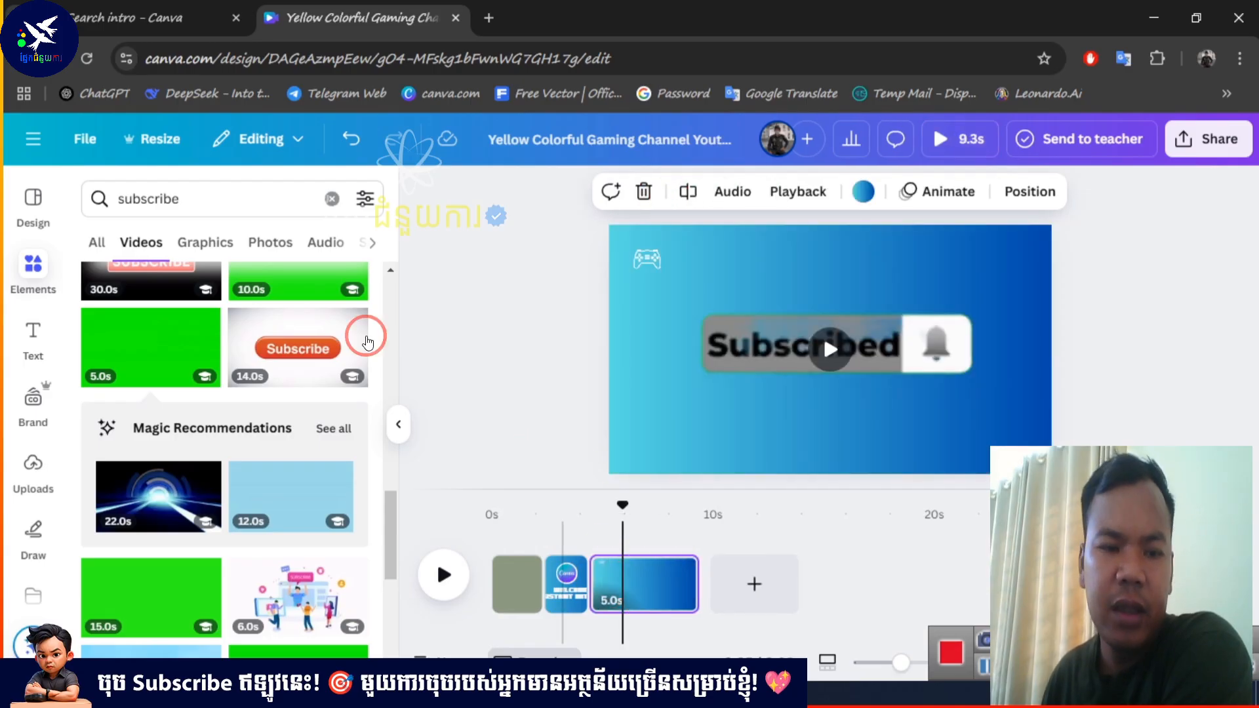
Insert the 7-second like, subscribe and bell clip from the "subscribe" video results on the last page and remove its black background
scroll(219, 473, down, 5)
scroll(226, 465, down, 3)
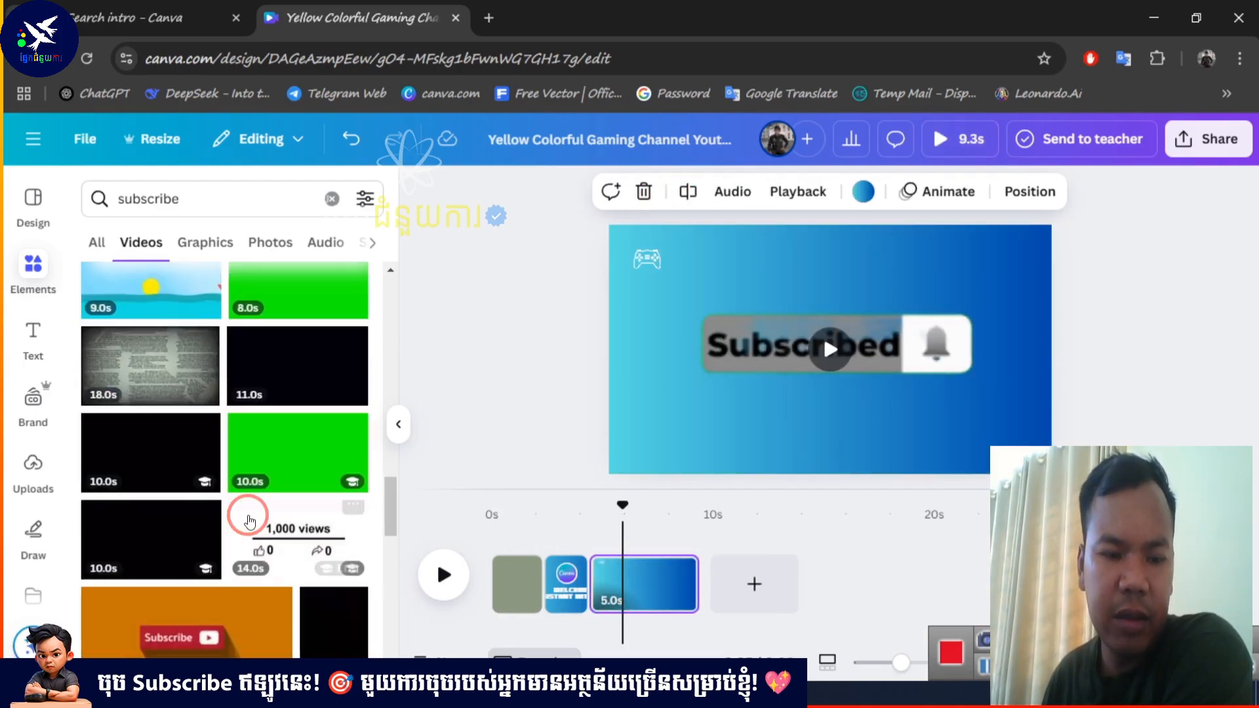
scroll(279, 485, down, 5)
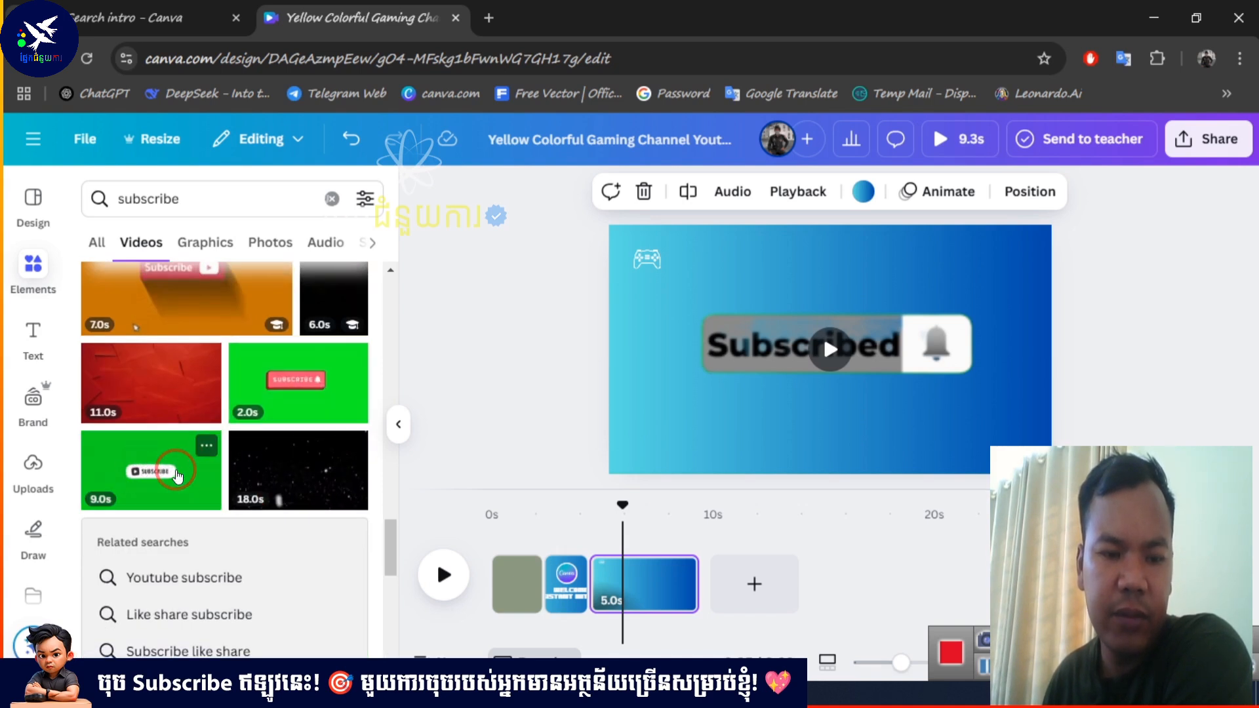
click(205, 252)
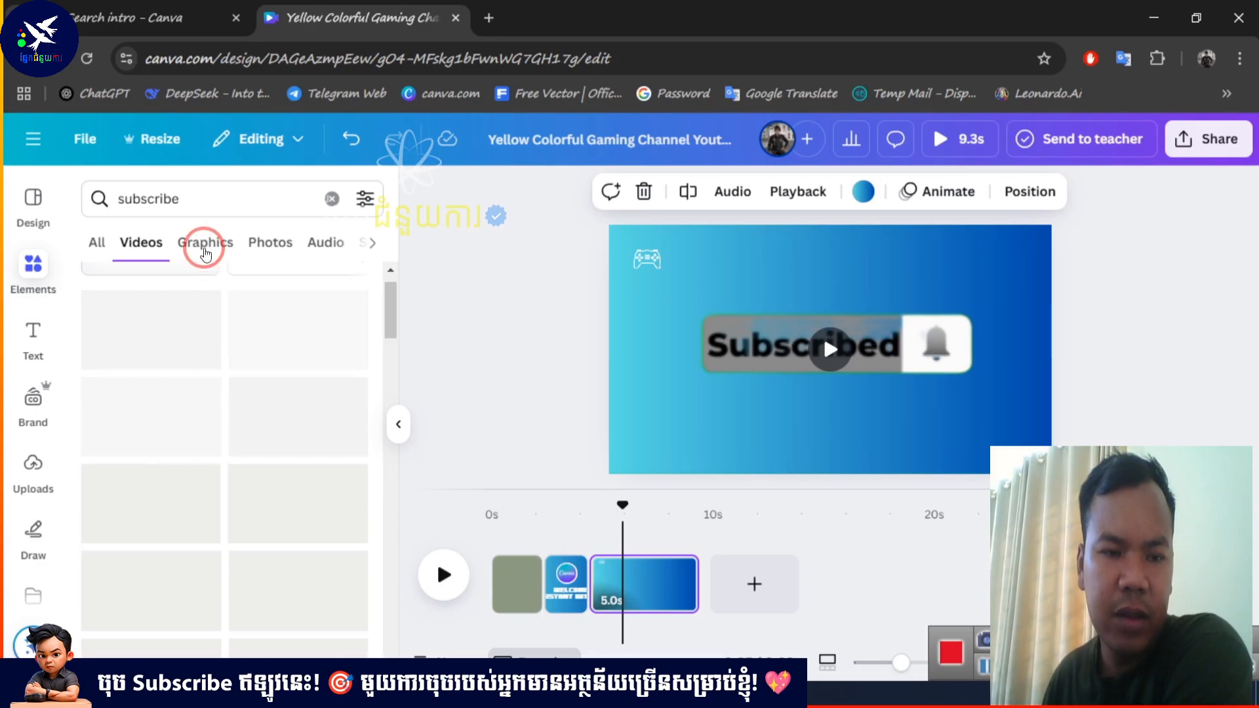
scroll(220, 407, up, 1)
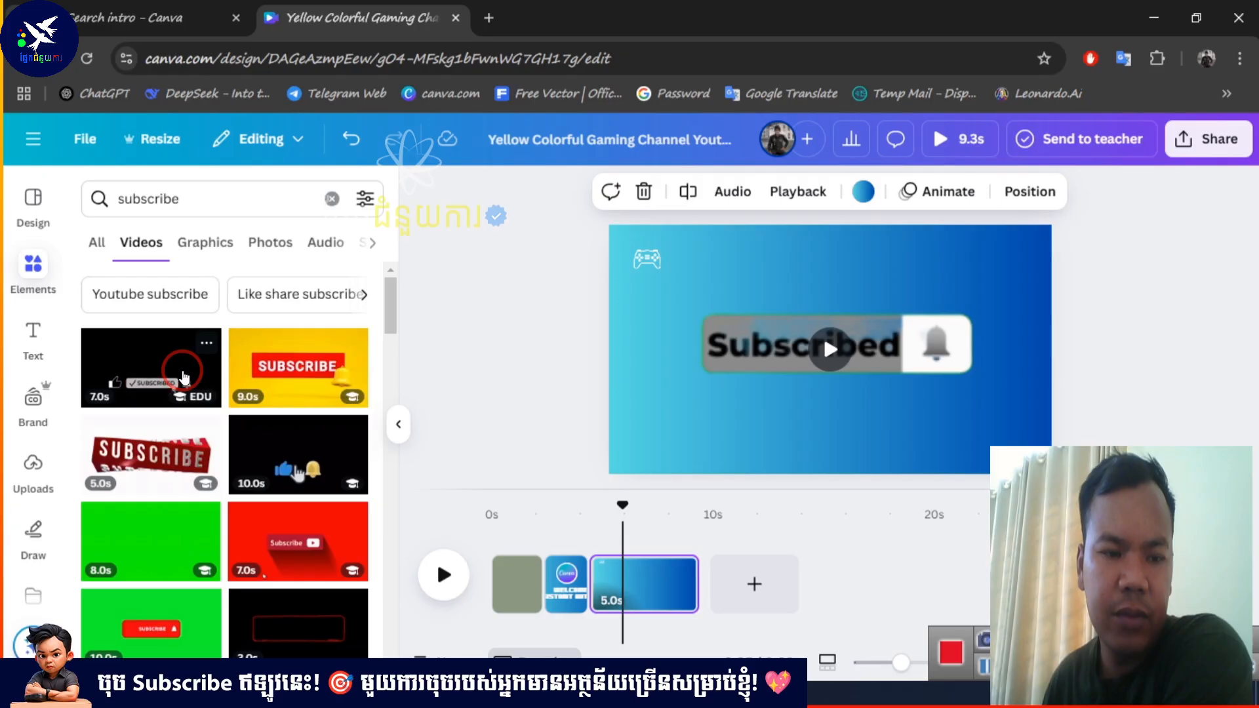
click(167, 375)
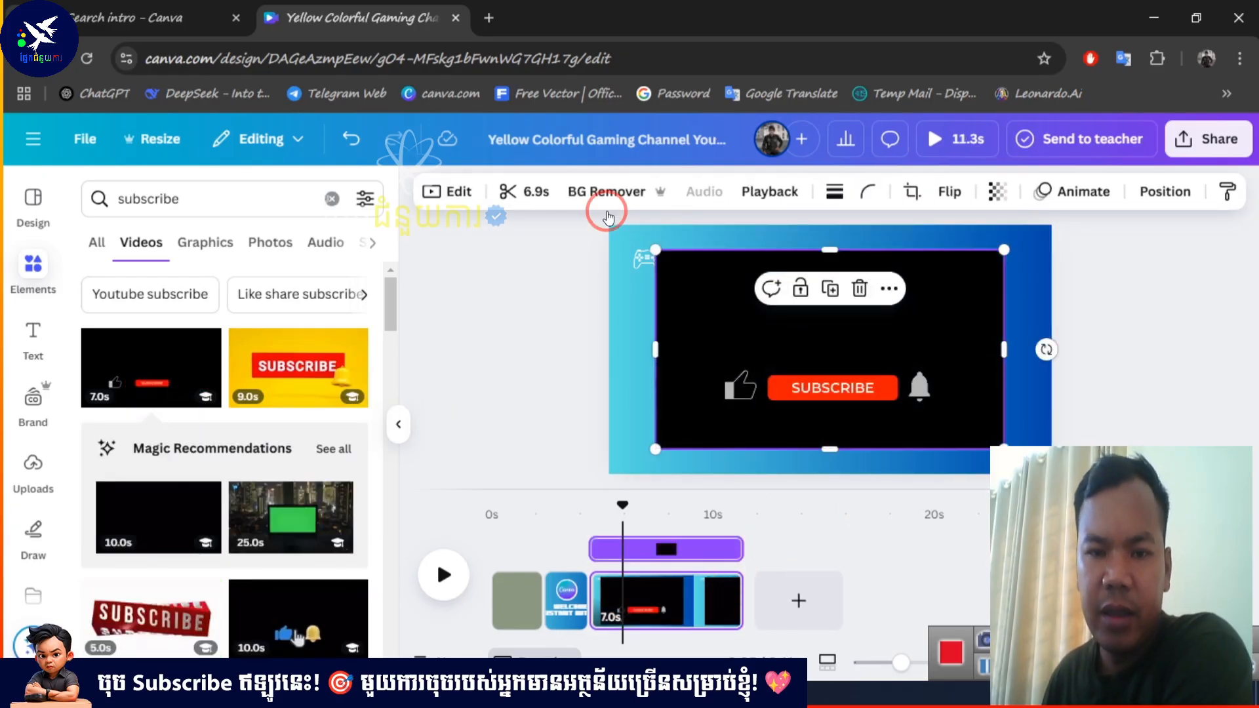
click(600, 194)
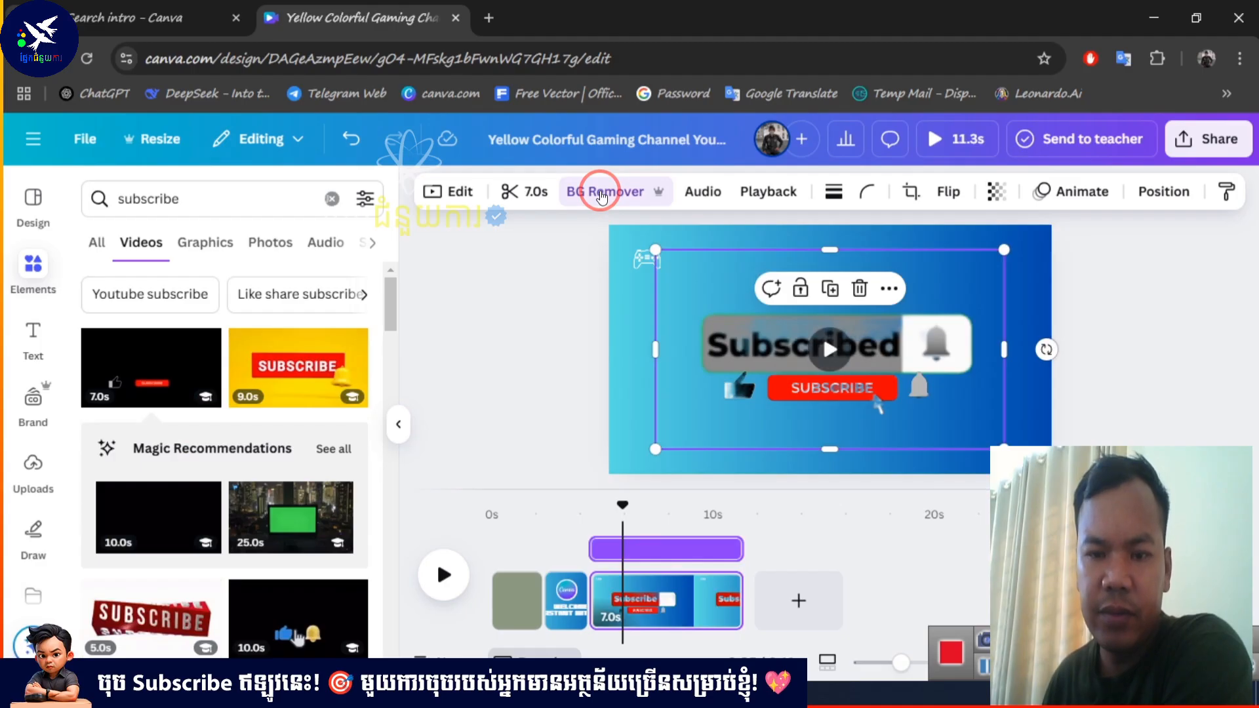
Delete the older large "Subscribed" clip from the last page and reposition the like, subscribe and bell clip around the page's centre
click(898, 431)
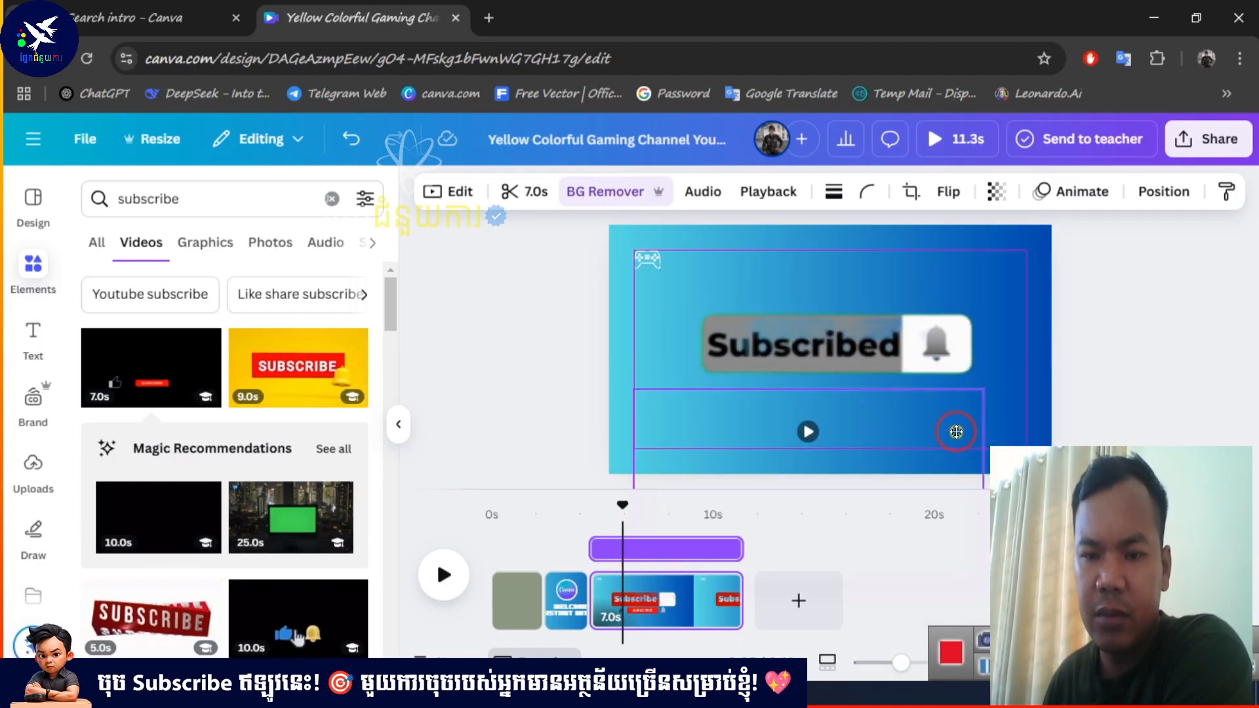
click(908, 334)
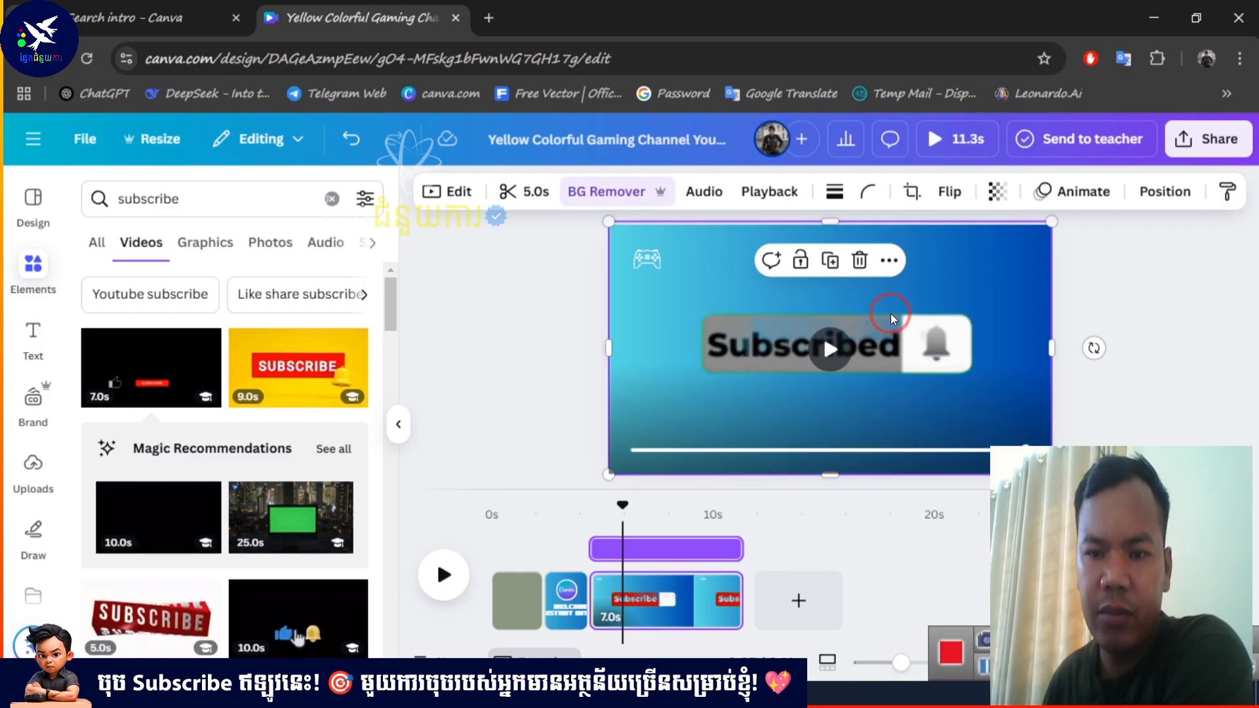
click(859, 260)
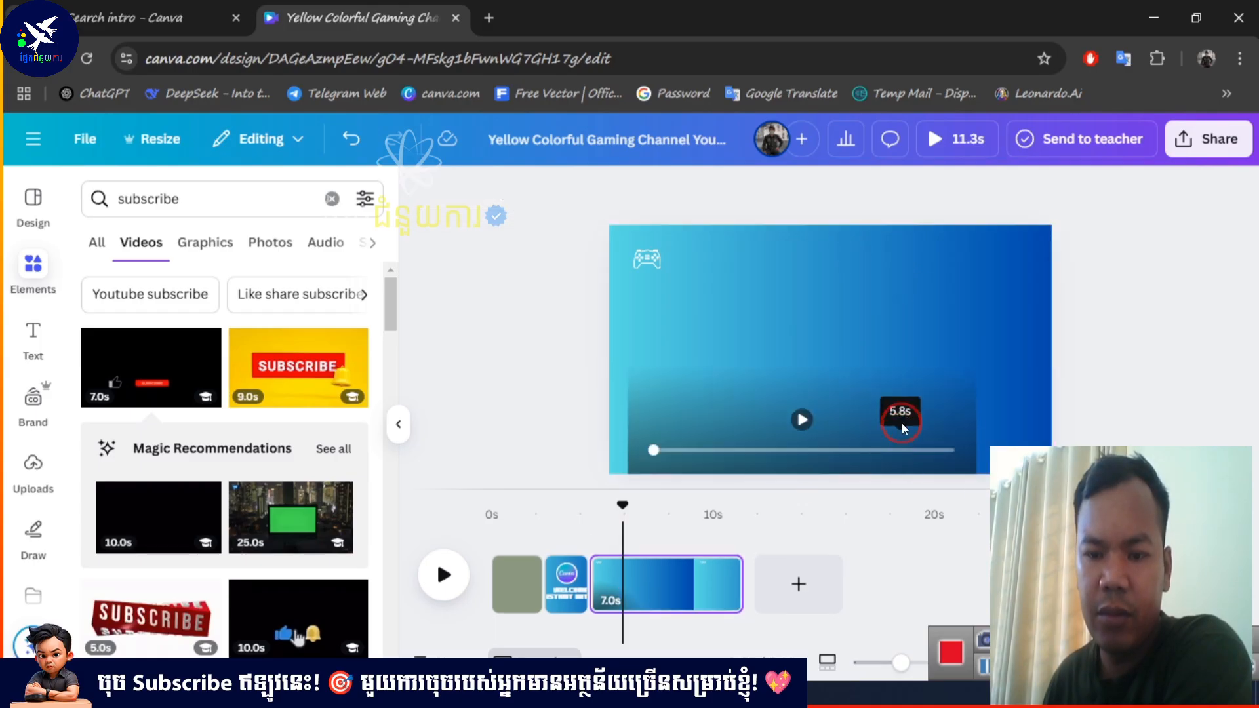
drag(902, 423, 918, 308)
click(514, 396)
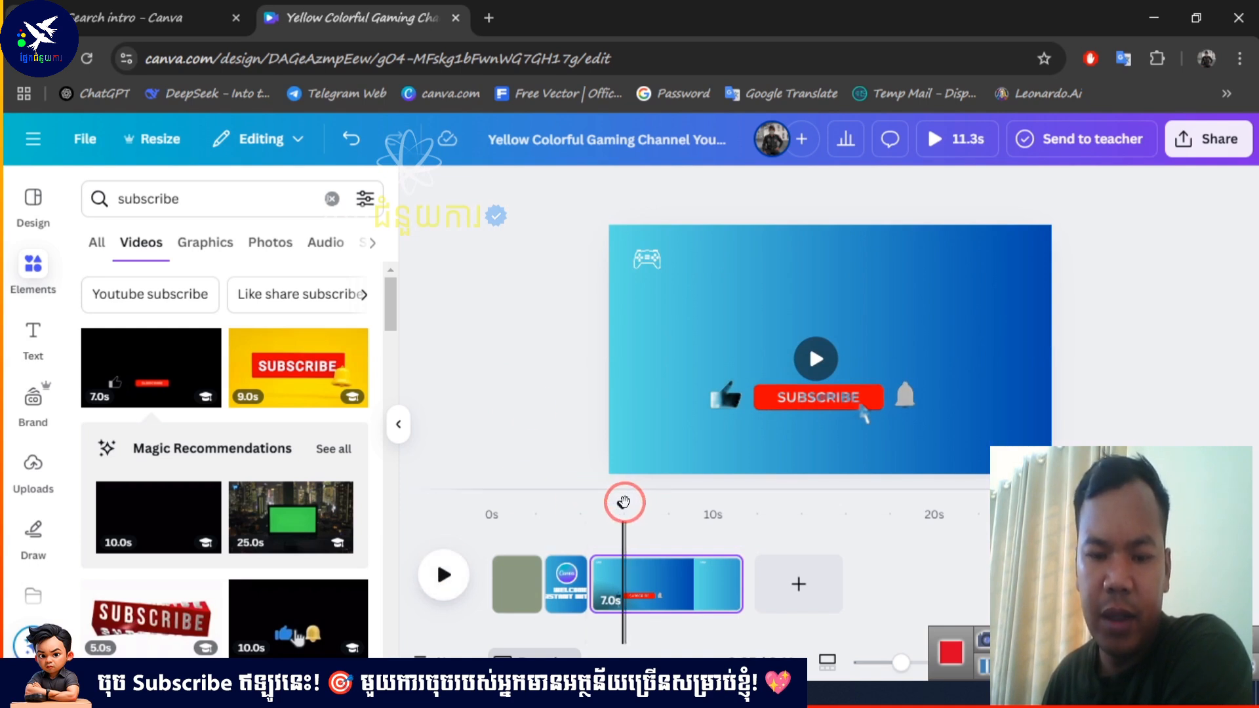
Preview the intro from the opening page and shorten the last page to 5.2 seconds
drag(624, 502, 534, 503)
click(438, 574)
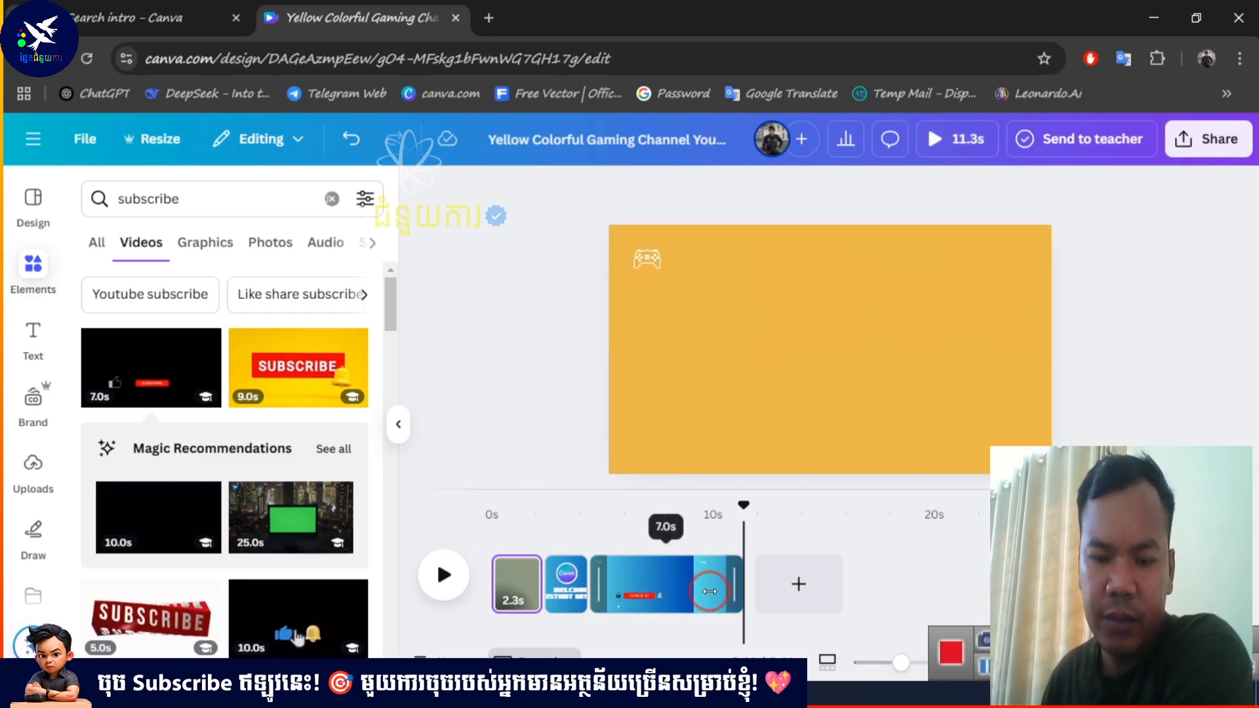
drag(711, 586, 673, 586)
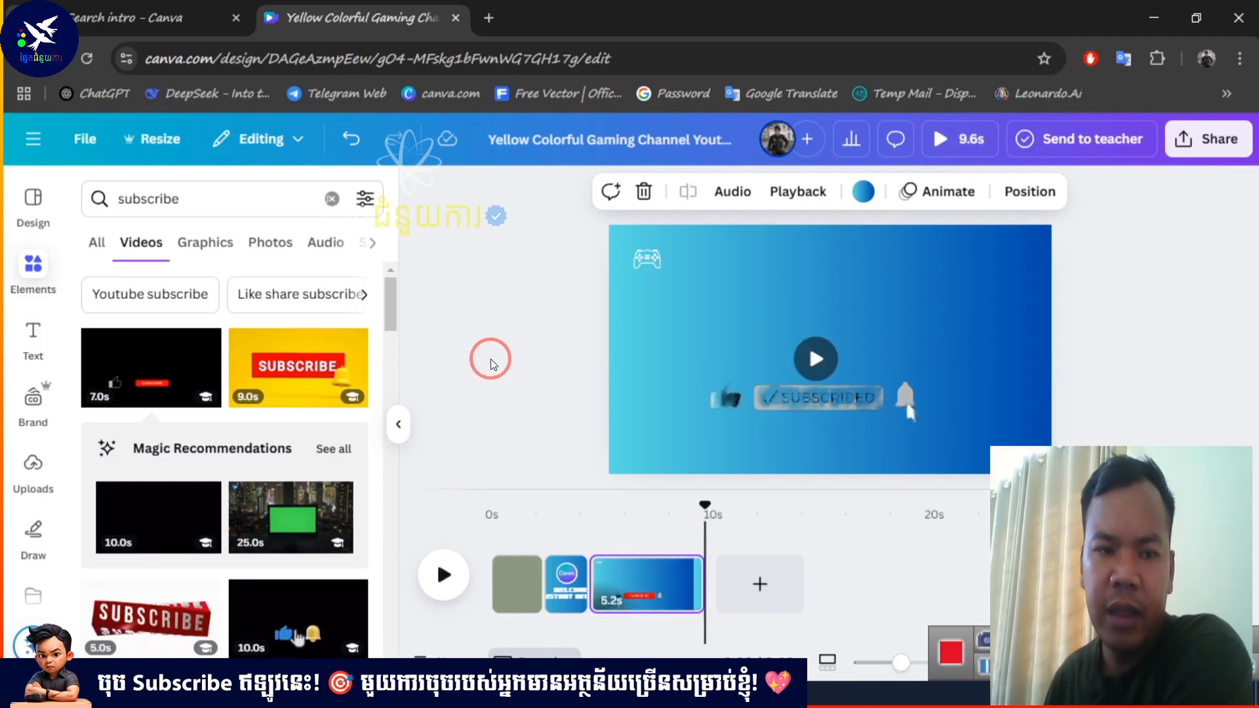
Leave the editor for the Canva home page and look through the design types and recent designs
click(33, 139)
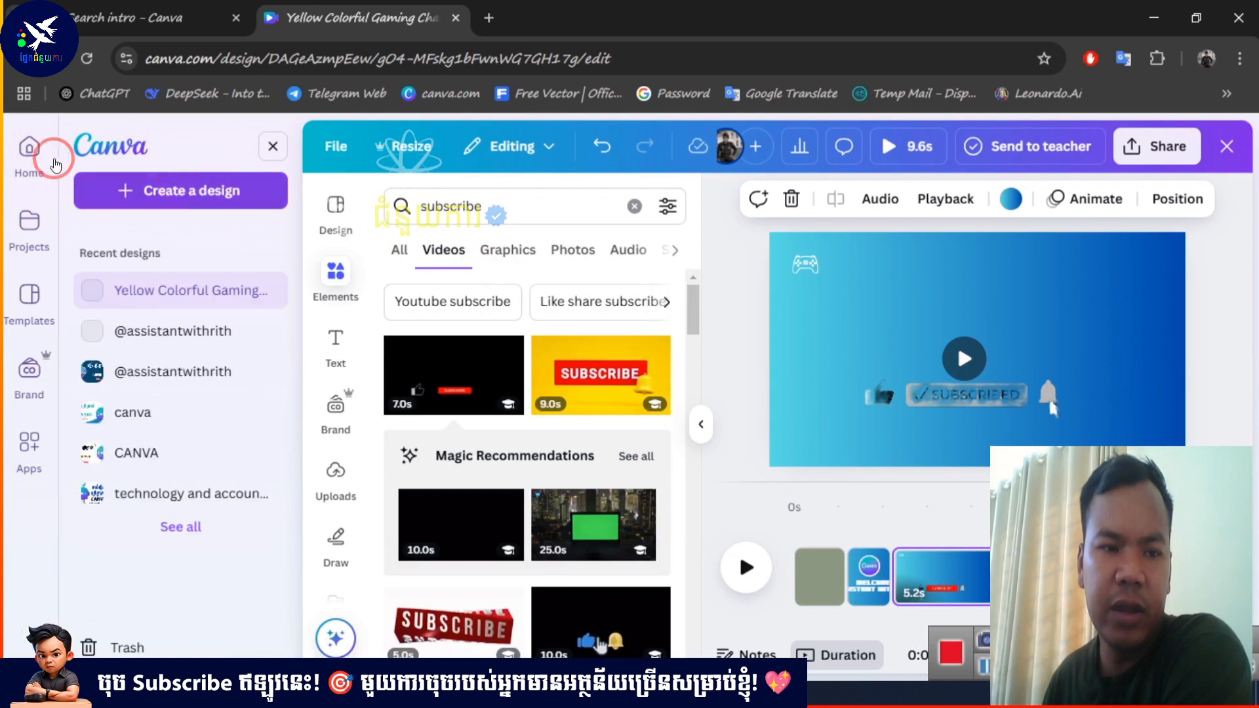
click(34, 153)
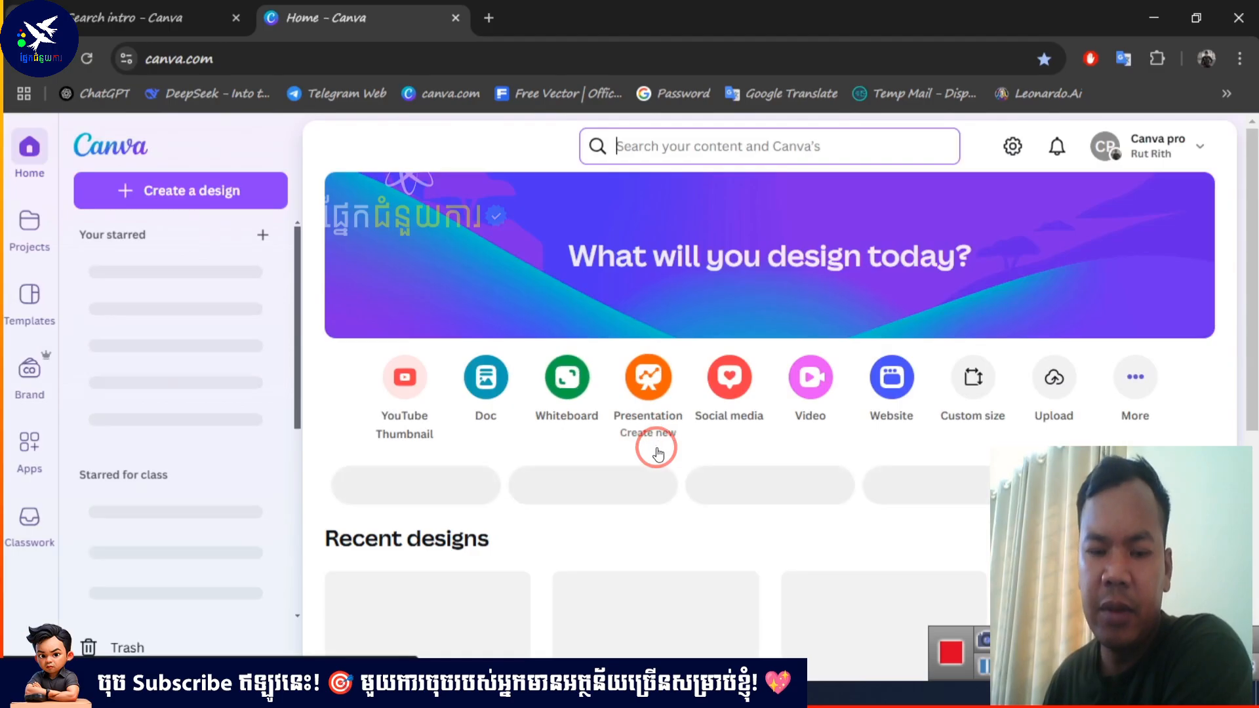
scroll(559, 486, down, 4)
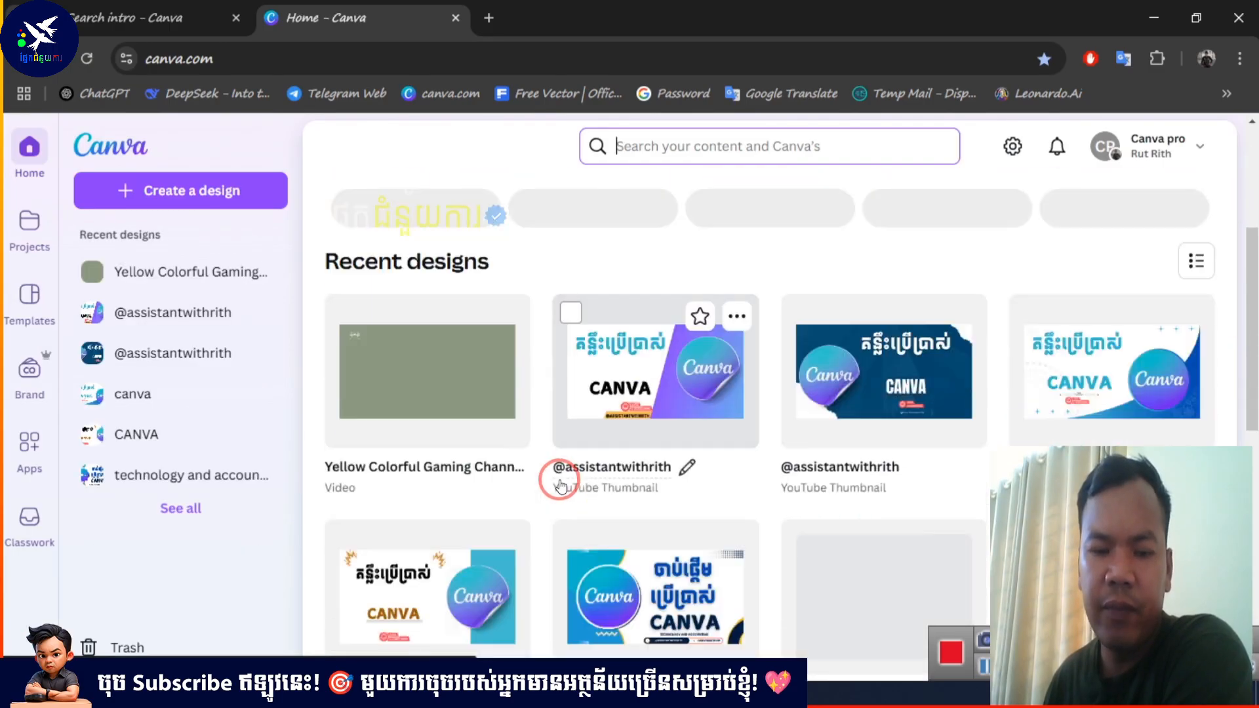
scroll(560, 485, up, 4)
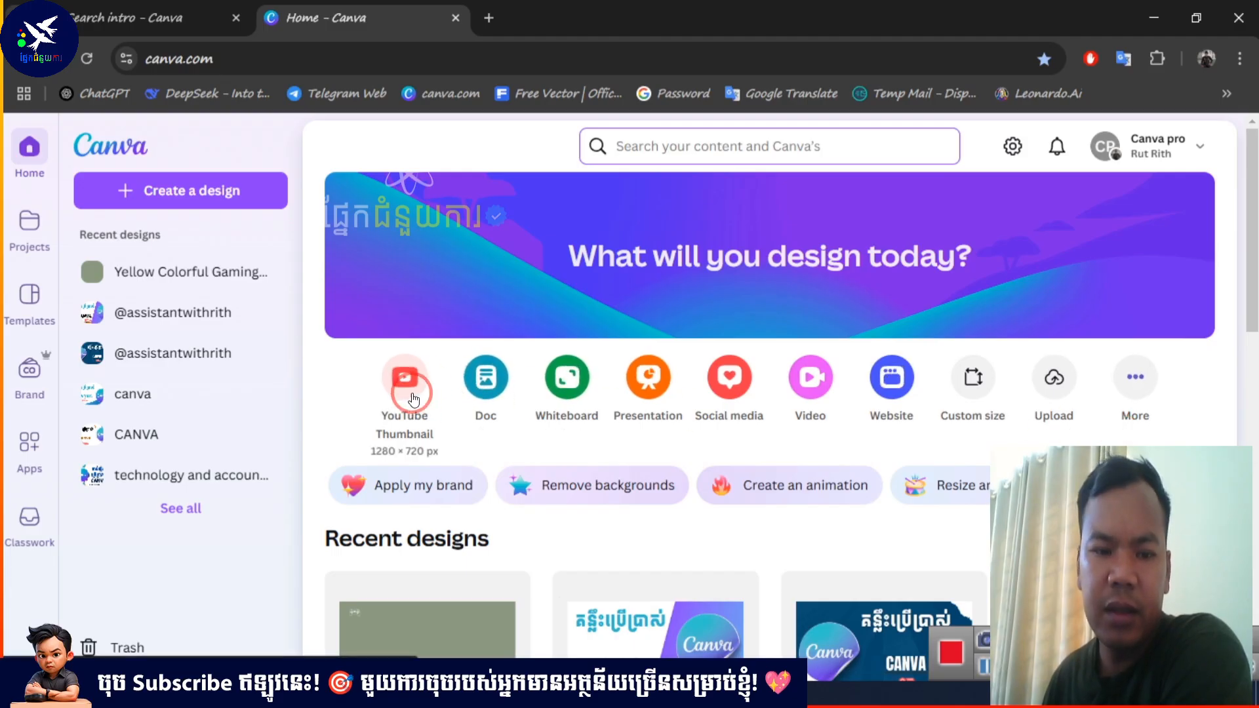
scroll(800, 365, down, 10)
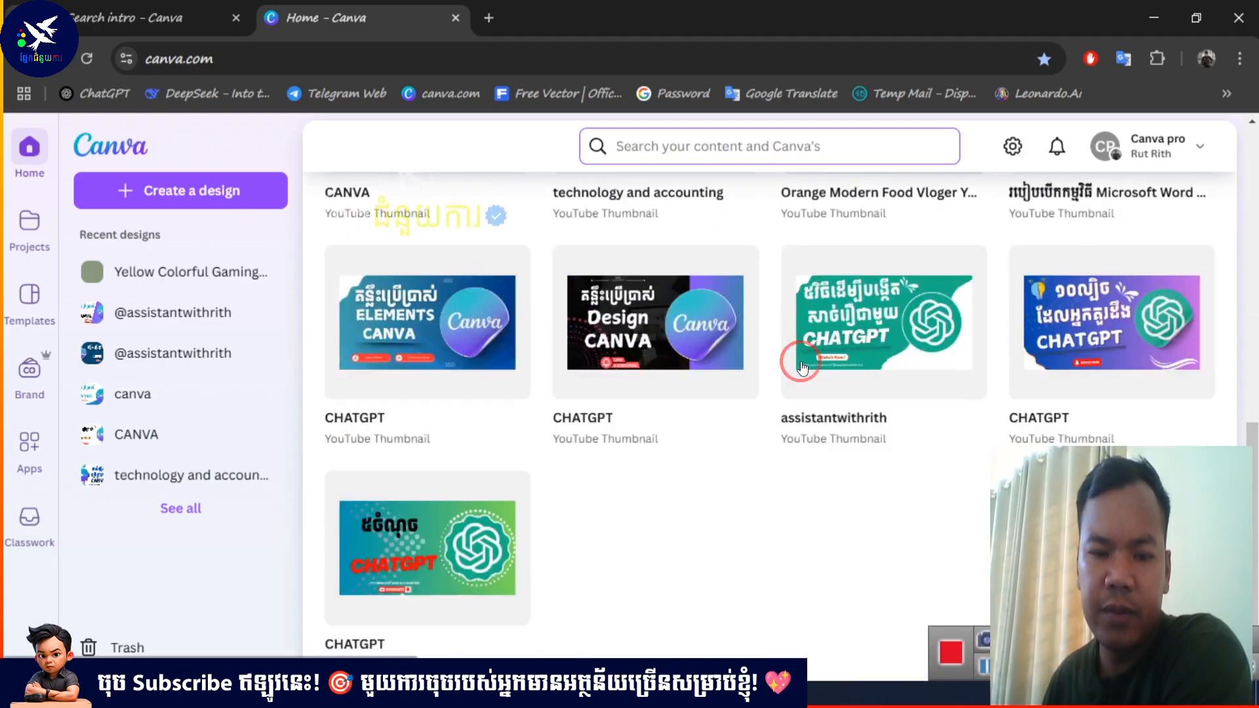
scroll(799, 360, up, 8)
scroll(459, 354, up, 3)
click(25, 223)
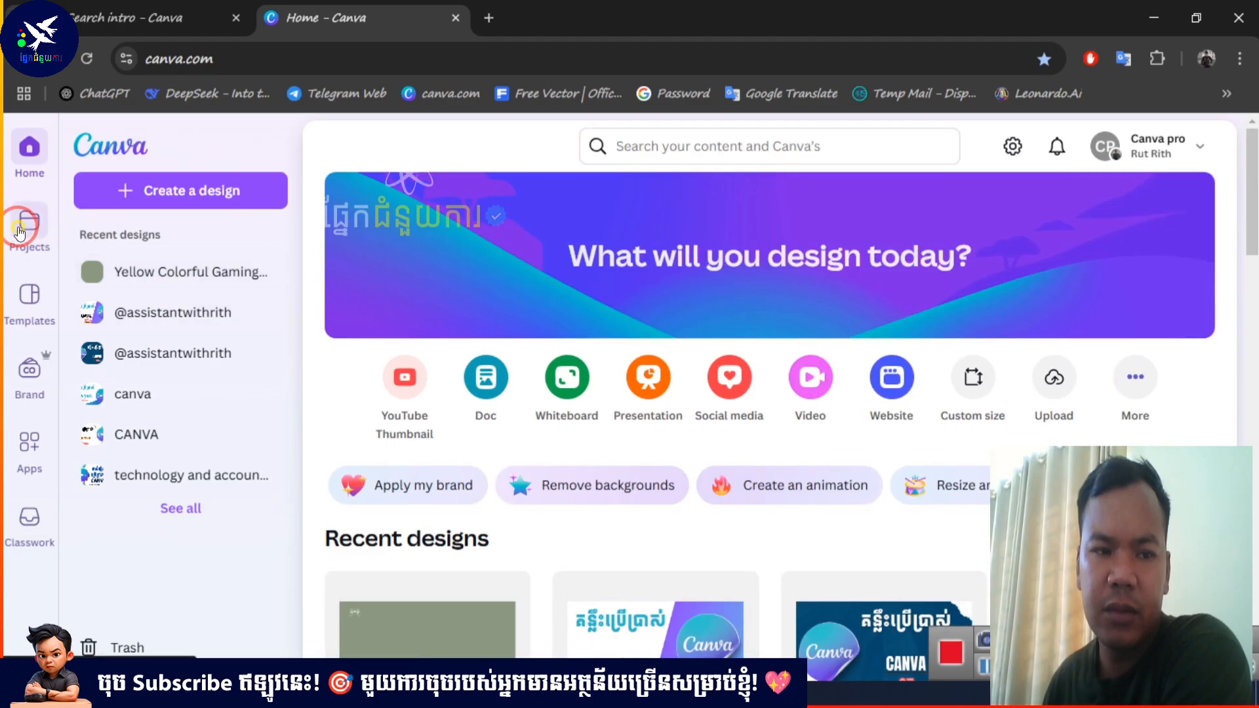
click(27, 148)
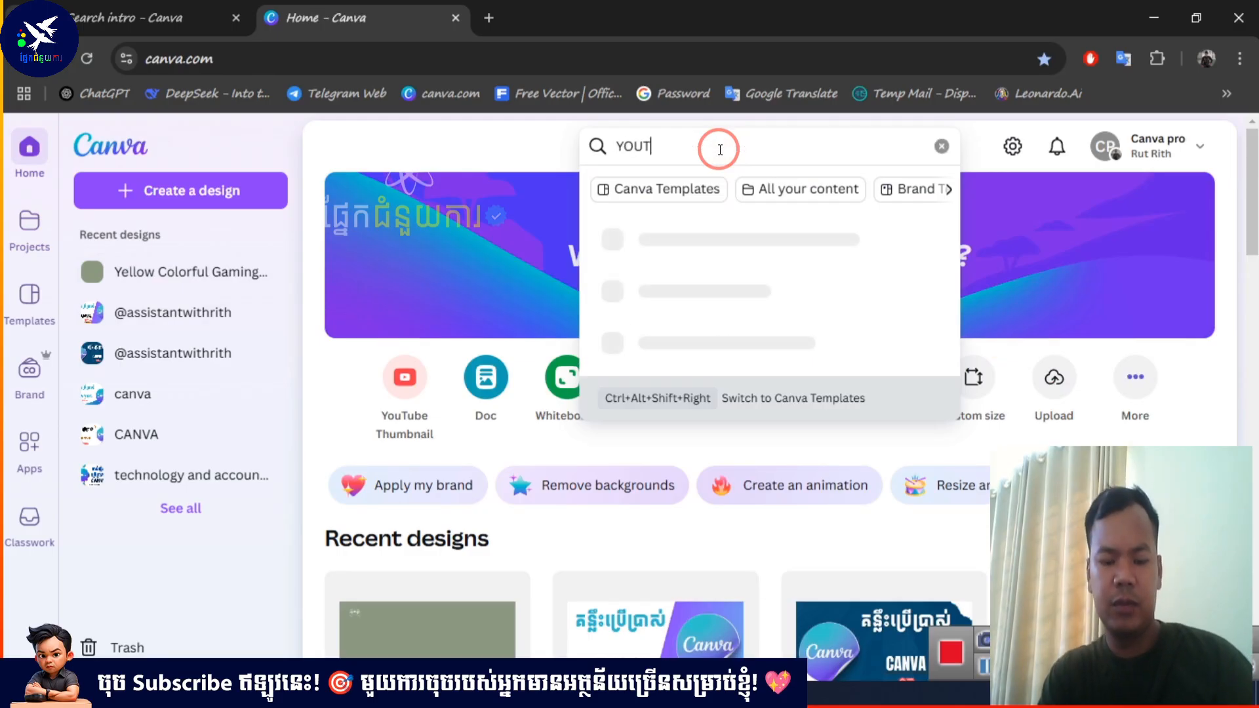
Search Canva for "YOUTUBE INTRO" and browse the matching Canva templates
text(UBE INTRO)
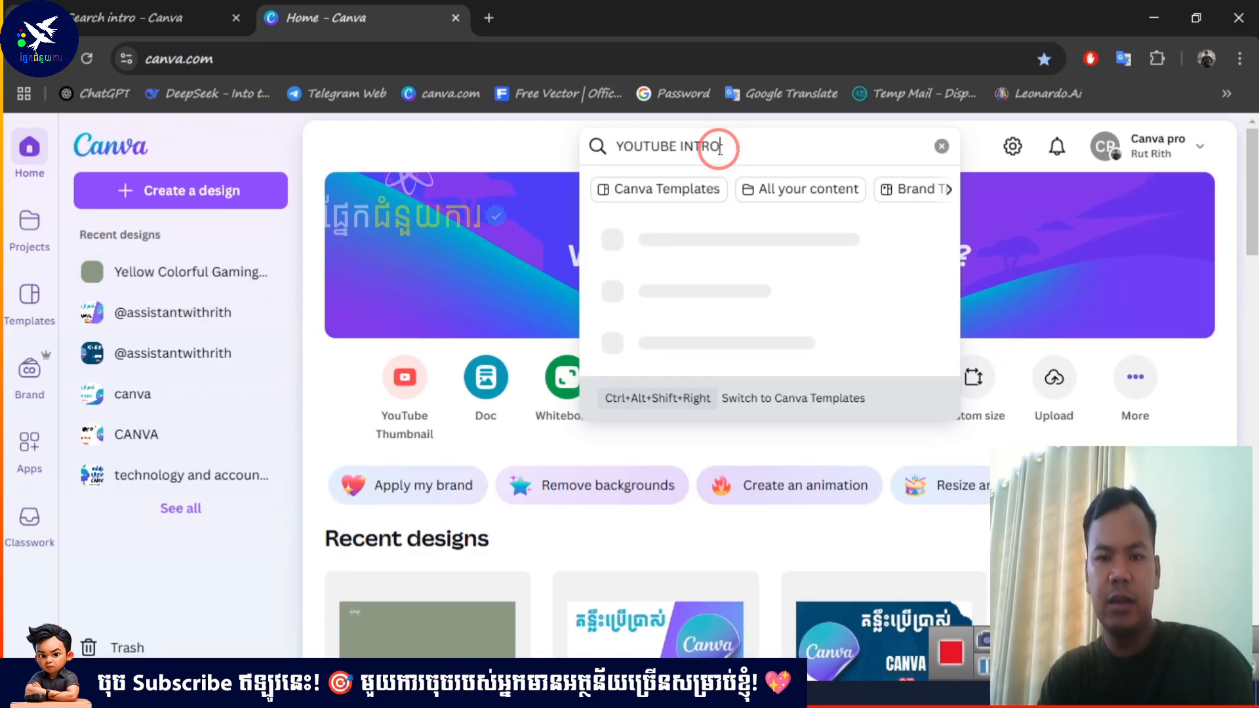
key(Return)
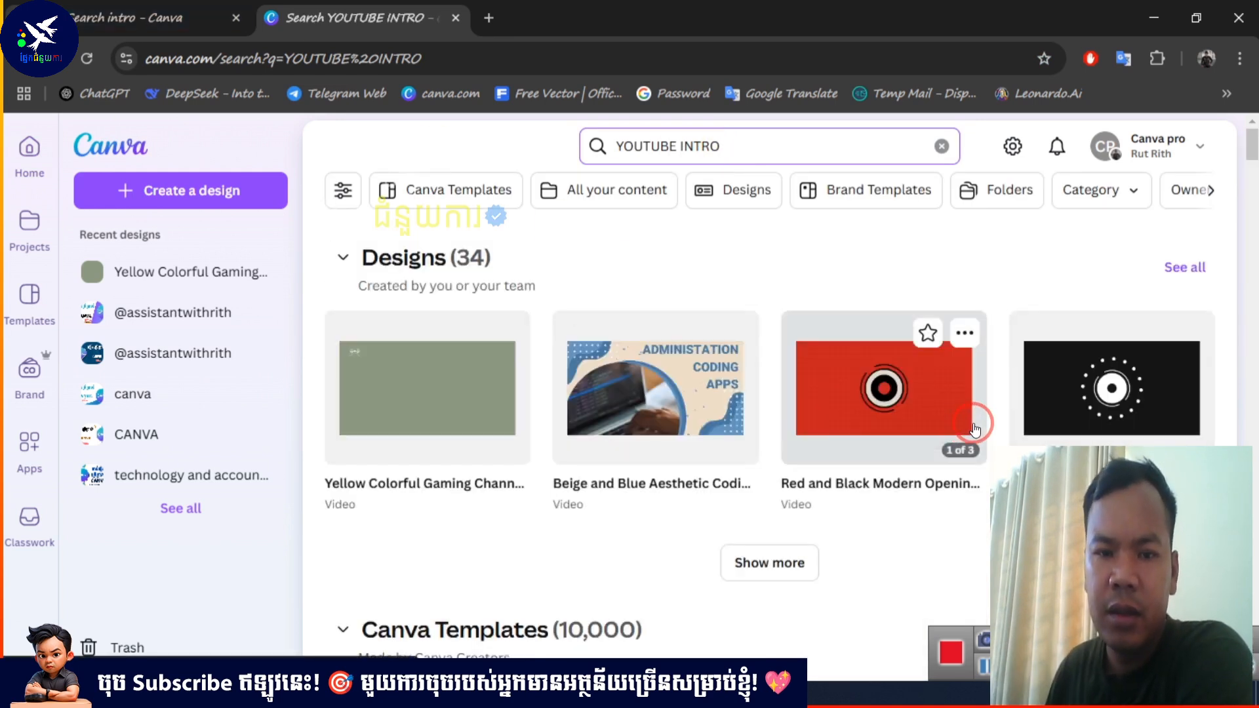
scroll(823, 367, down, 4)
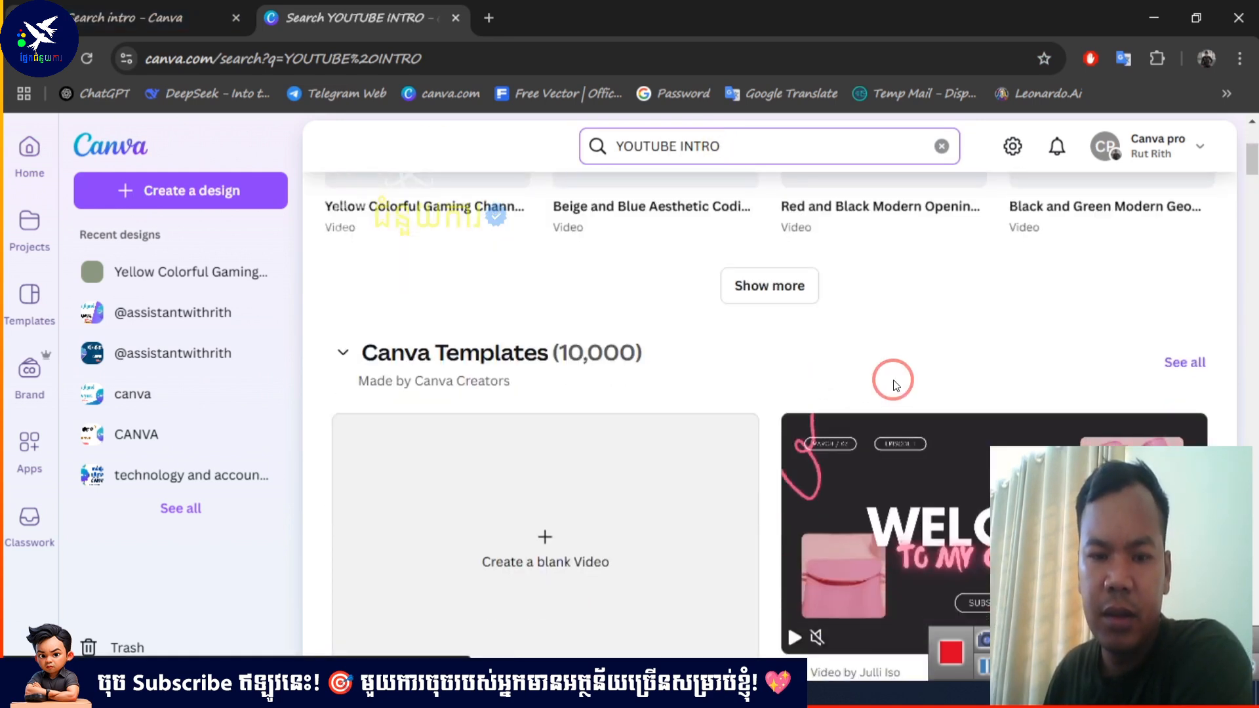
scroll(604, 359, down, 8)
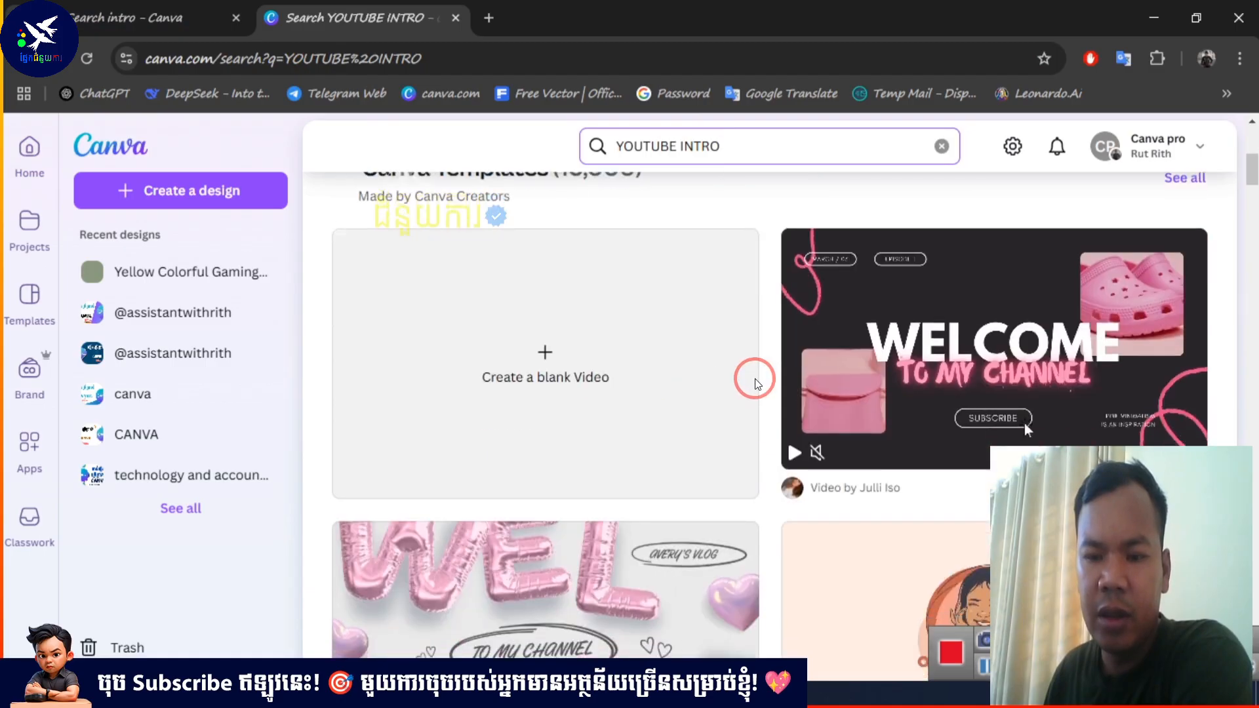
scroll(782, 379, down, 1)
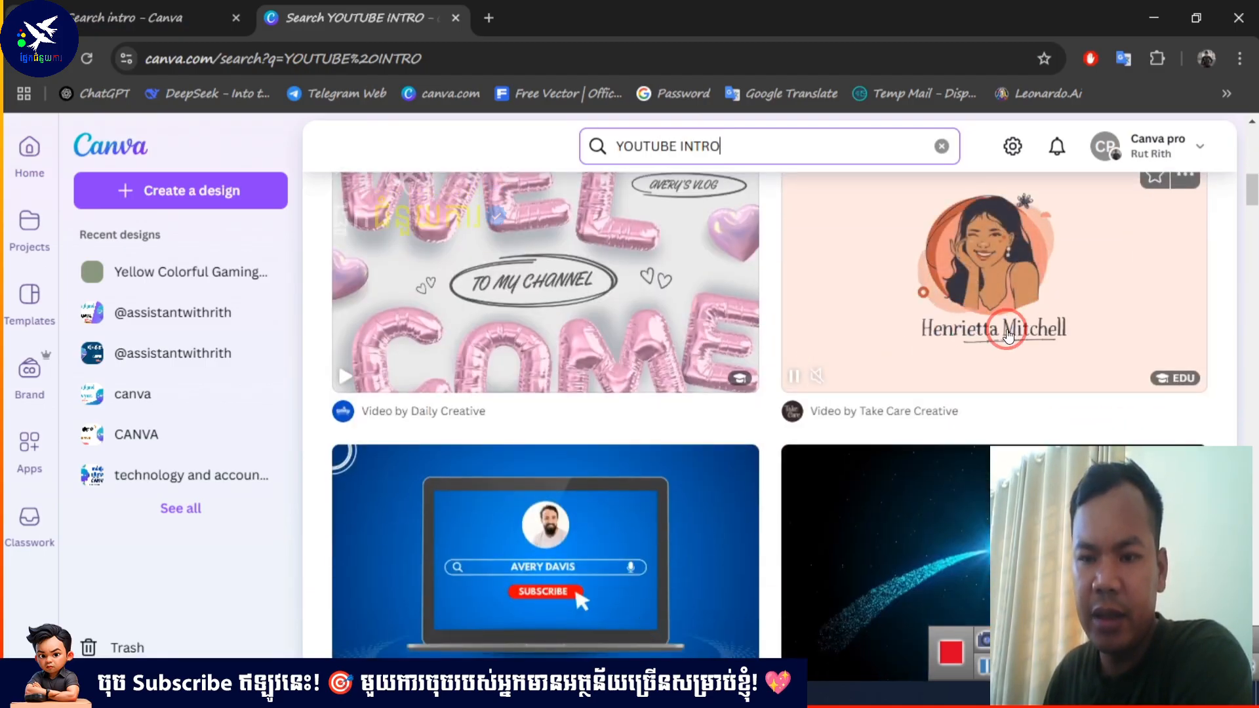
Customize the Blush Earthy Illustrated Vlogger YouTube Intro template and add the uploaded round Canva logo to its first page
click(956, 373)
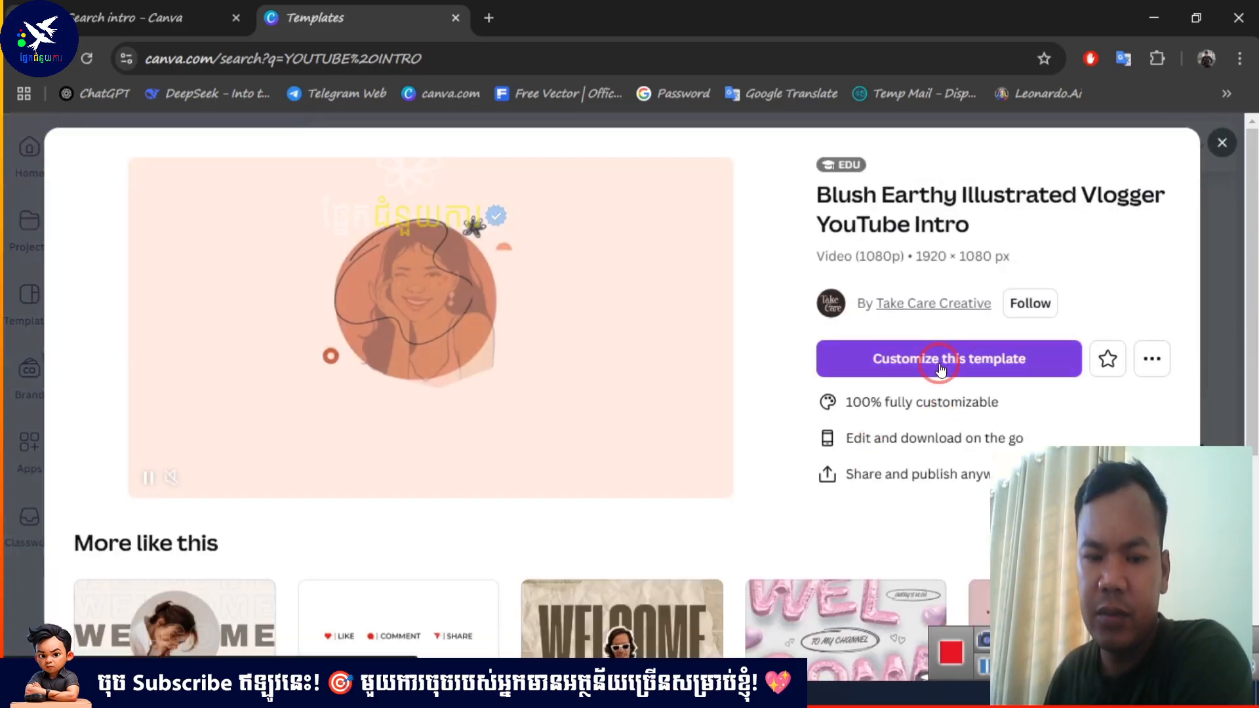
click(941, 368)
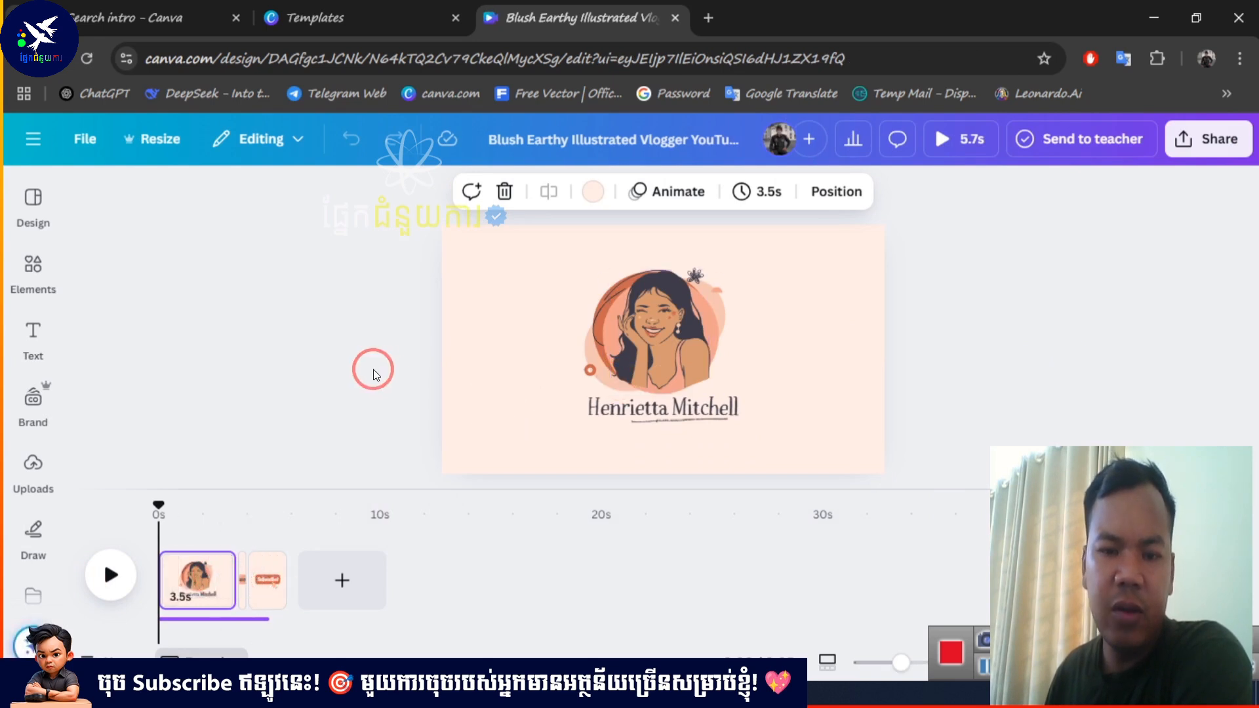
click(33, 465)
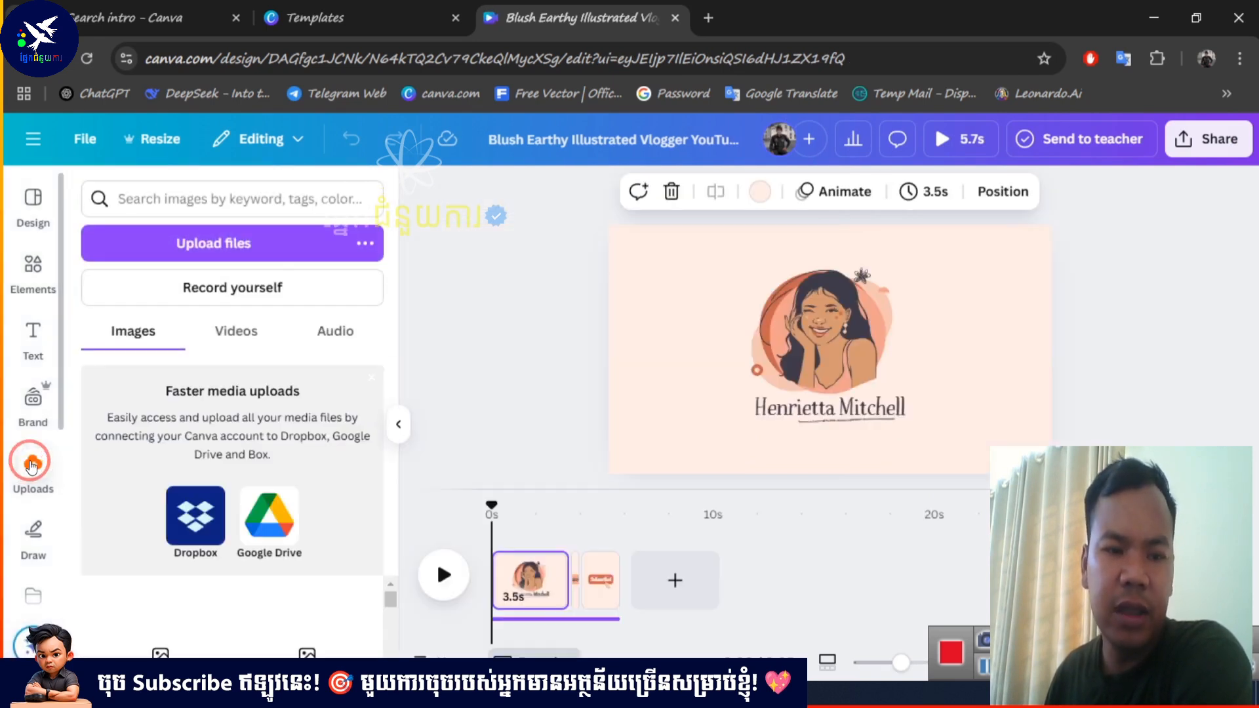
drag(169, 606, 788, 331)
click(1022, 380)
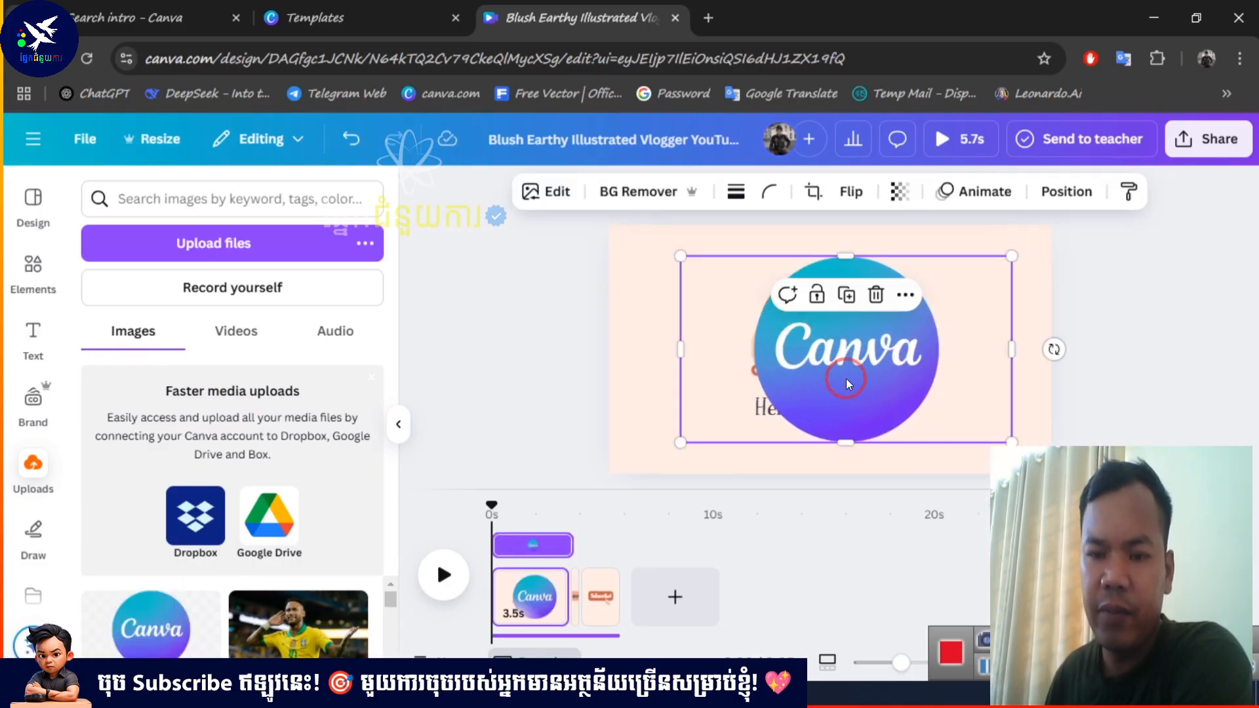
Delete the woman illustration from the first page and fit the shrunken Canva logo inside the orange circle in its place
drag(845, 383, 1002, 352)
click(793, 349)
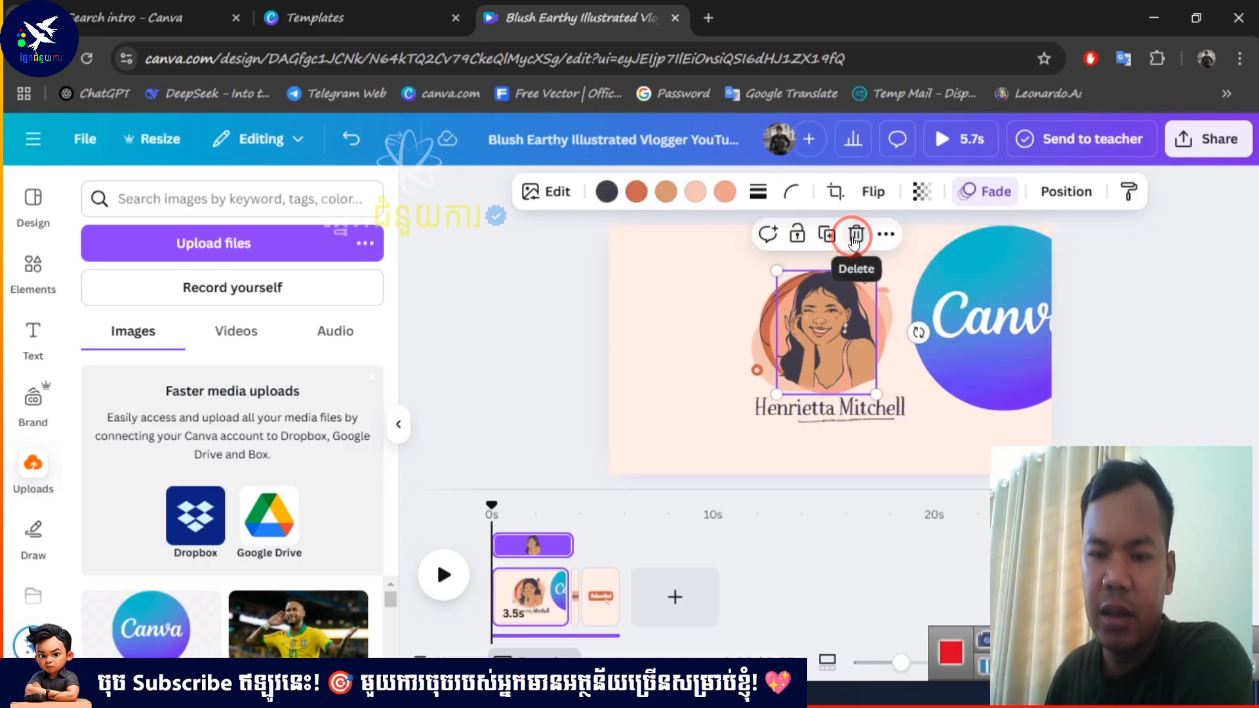
drag(971, 303, 995, 320)
click(817, 326)
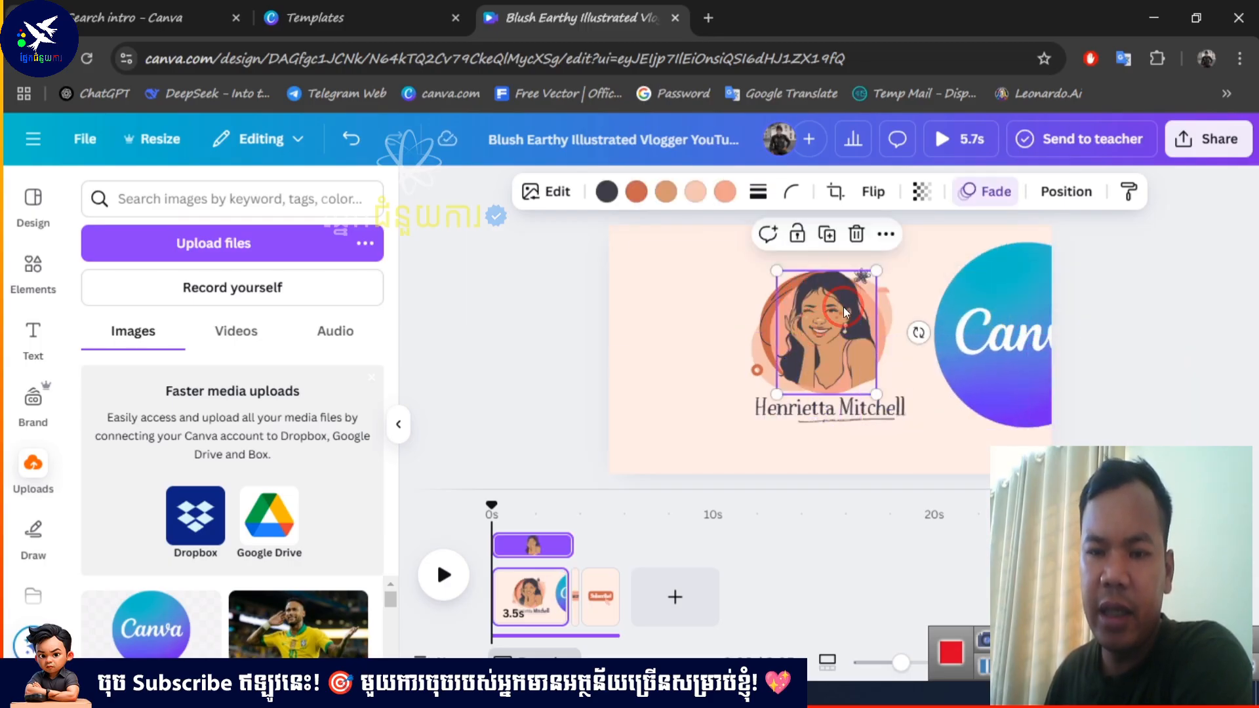
click(855, 234)
drag(992, 323, 829, 323)
drag(696, 243, 834, 321)
click(568, 367)
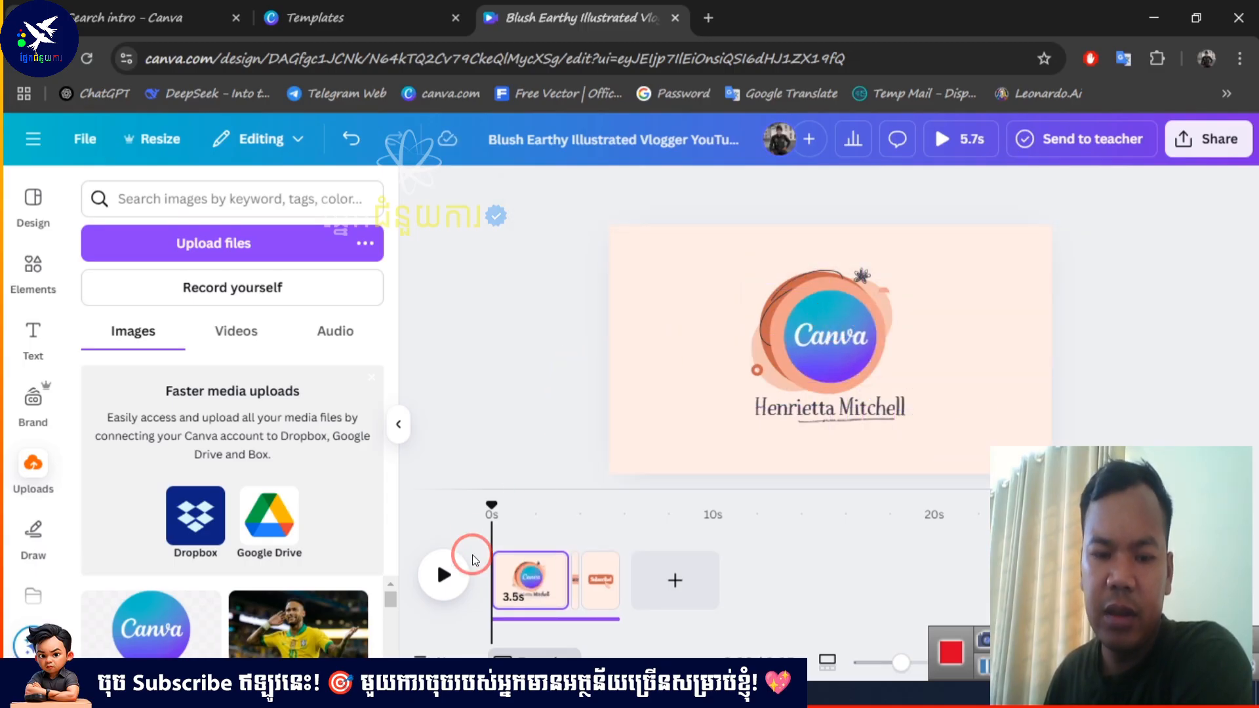
Play the intro through to preview the logo animation and the Subscribe page
click(447, 576)
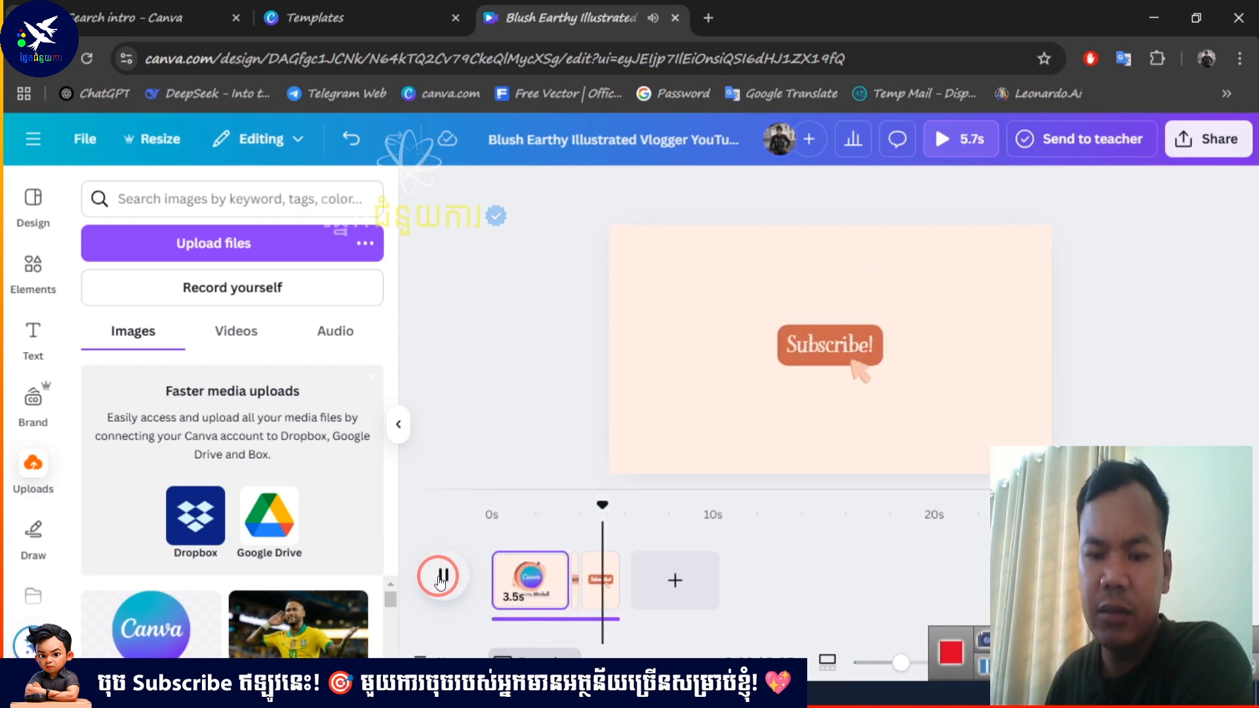
click(442, 577)
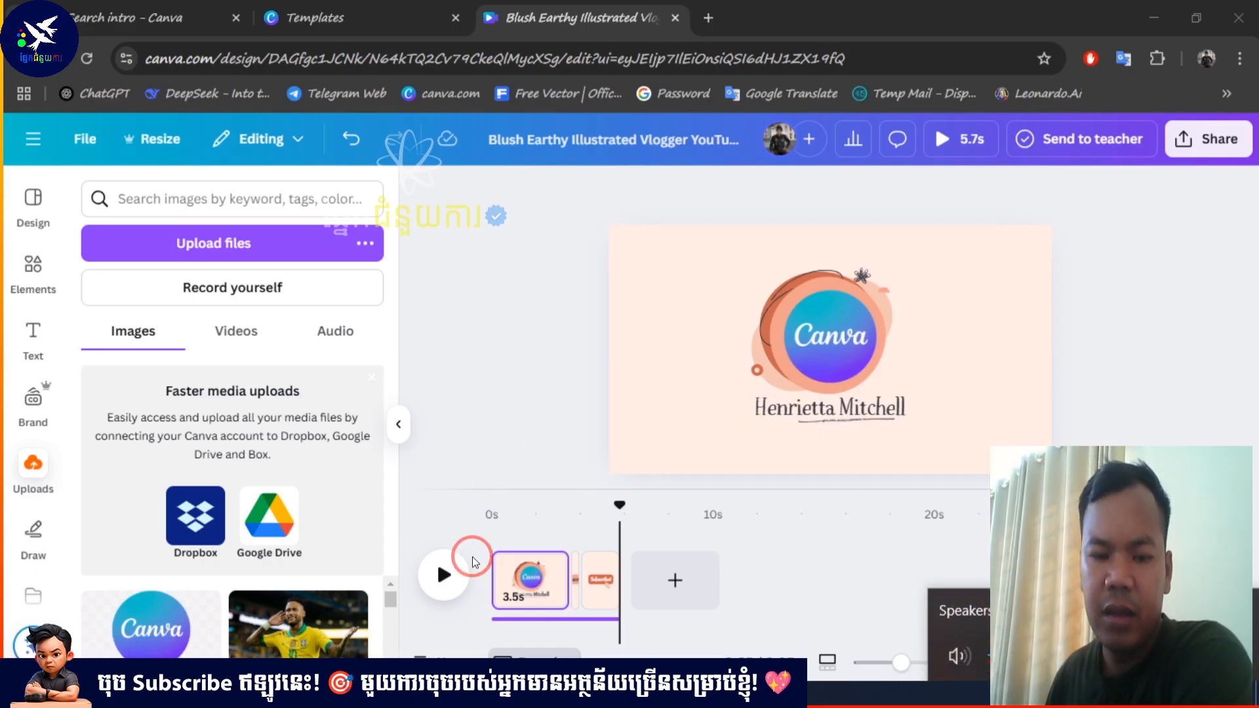
click(443, 576)
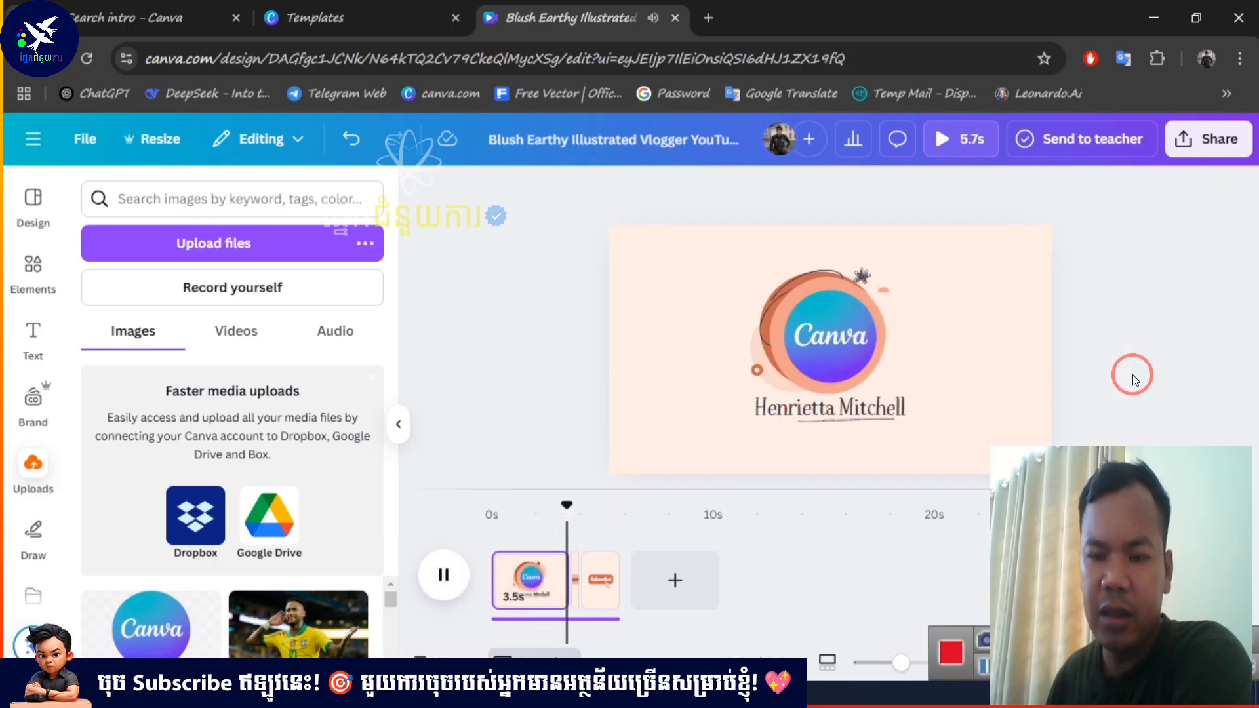
Replace the name text under the logo with "AWR" and return the playhead to the start of the timeline
click(842, 420)
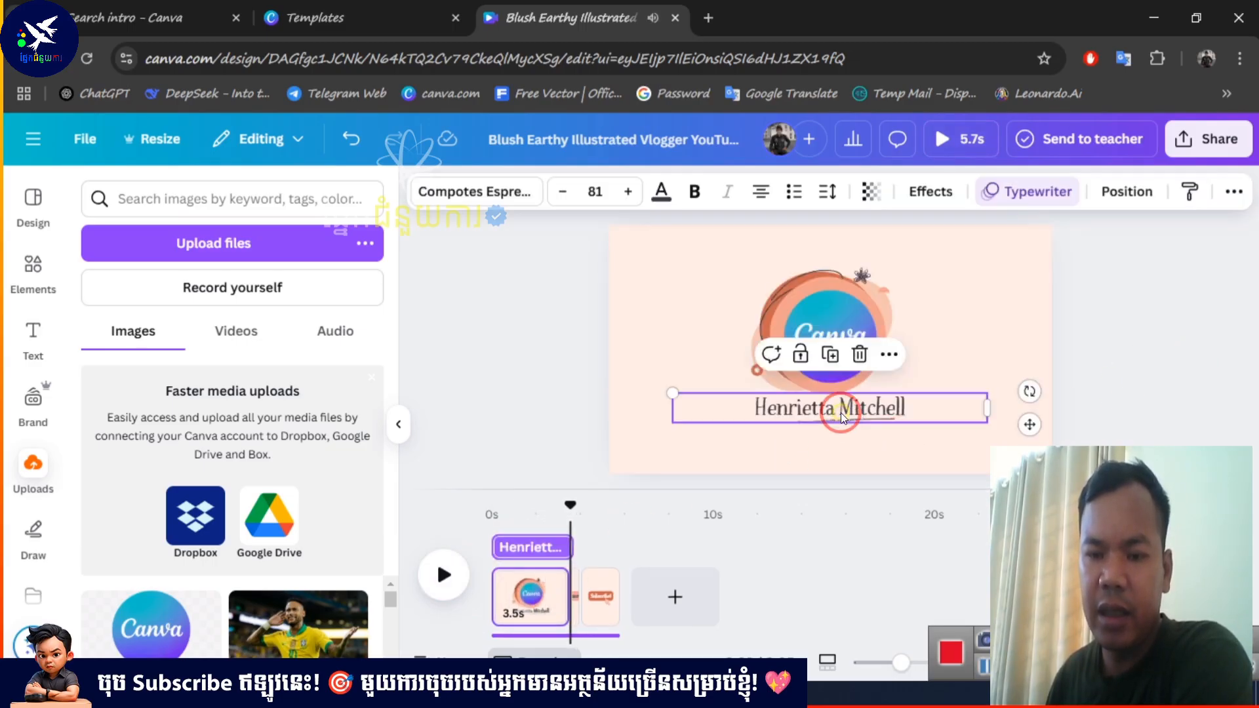
double_click(920, 399)
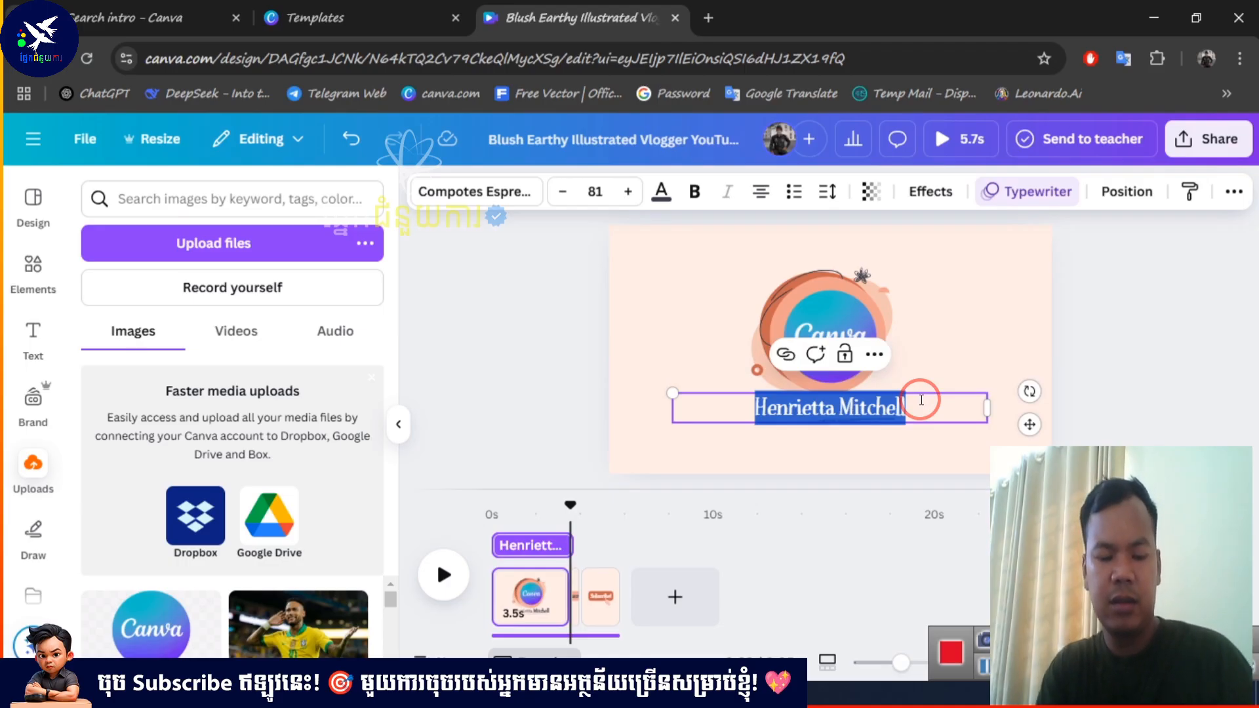
text(AWR)
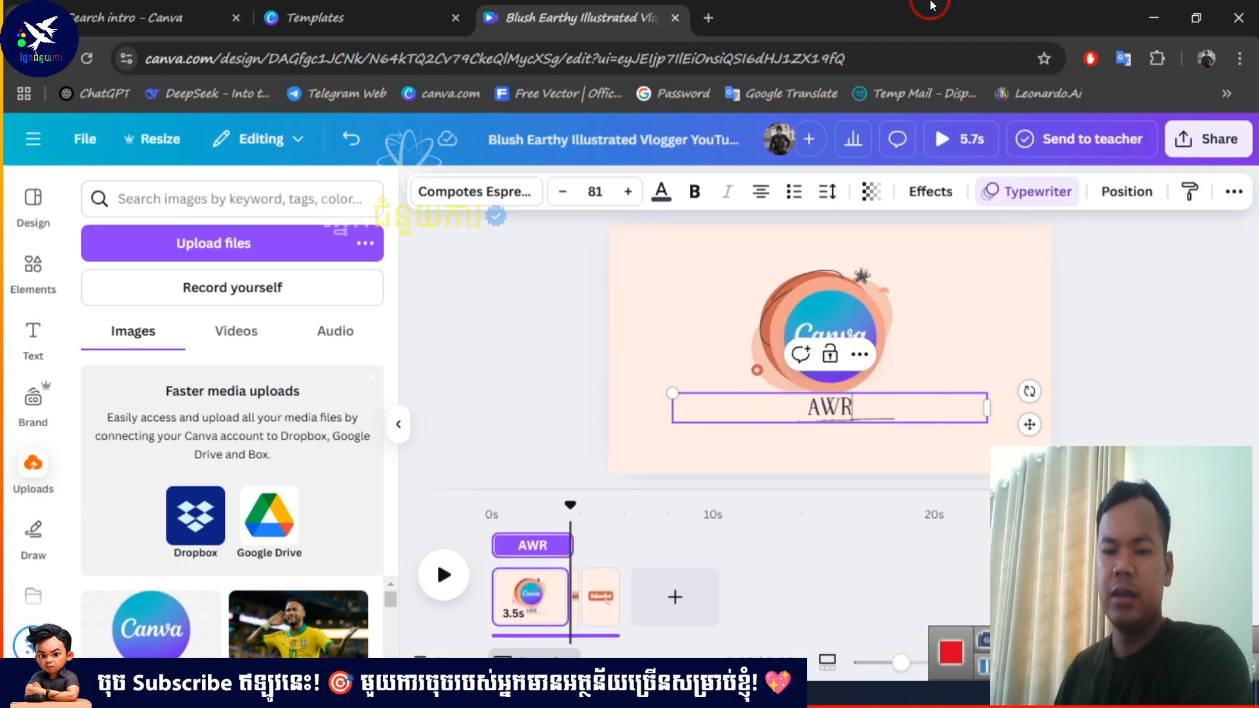
click(1159, 318)
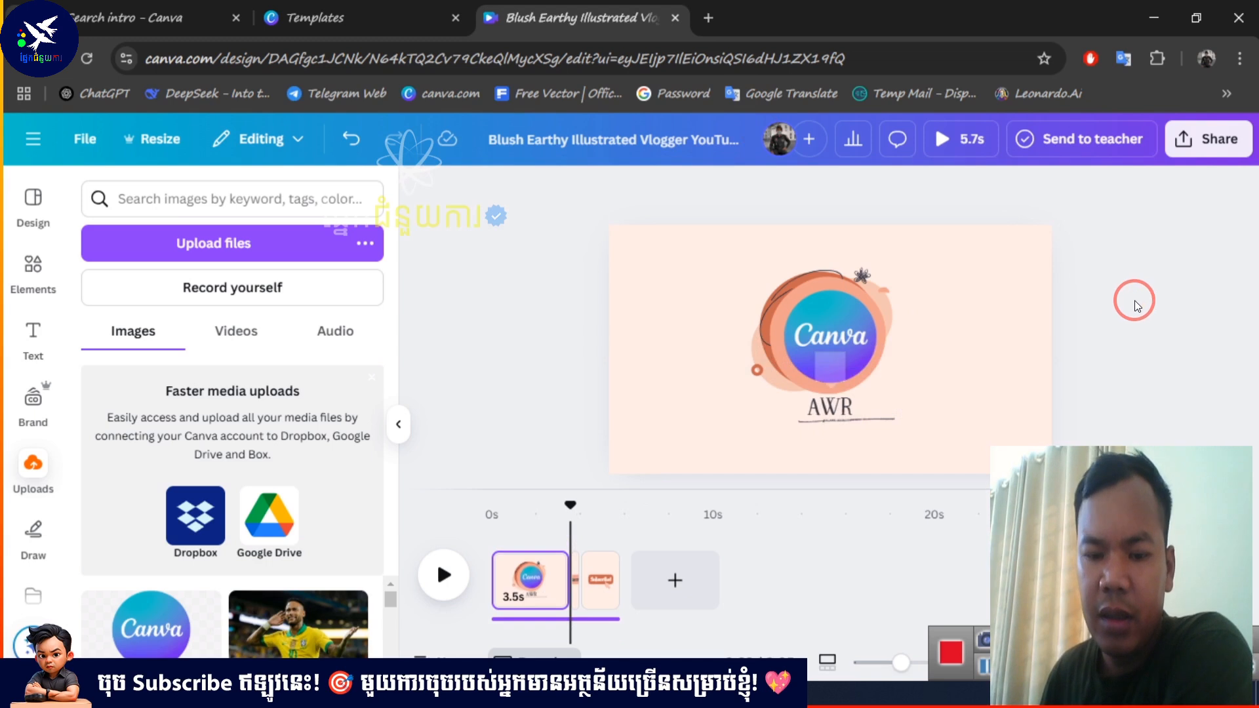
click(1223, 274)
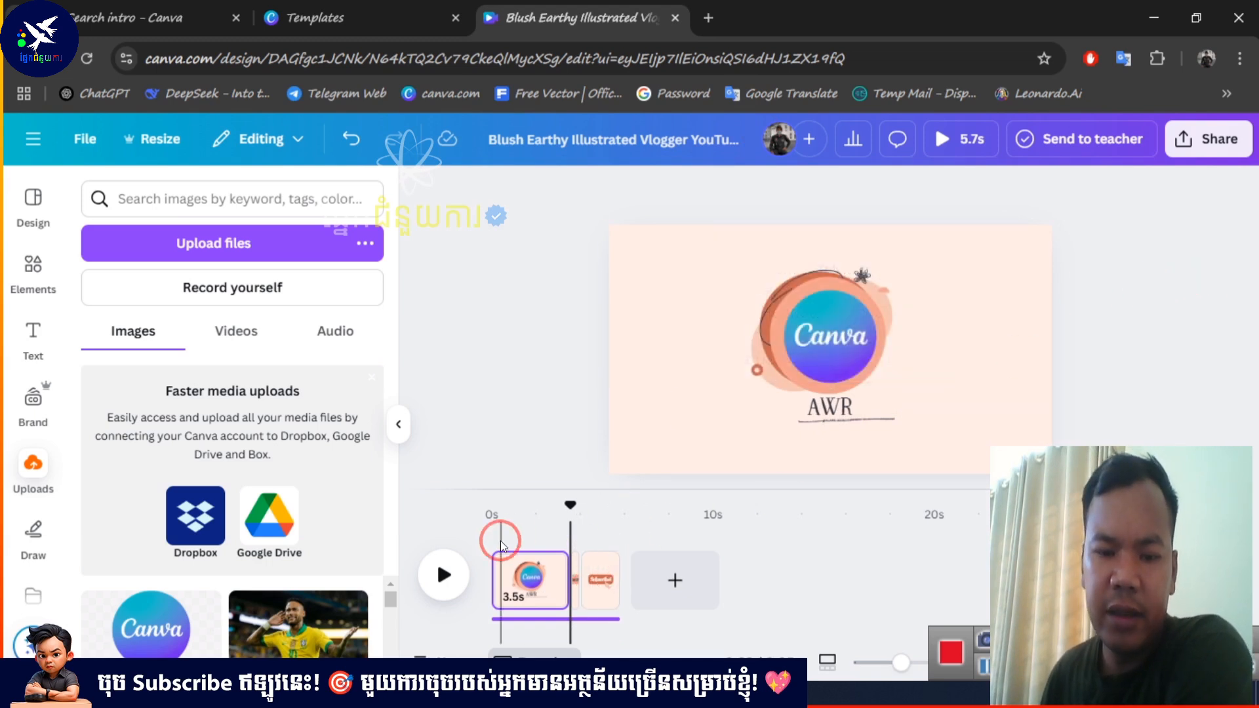
drag(570, 508, 491, 510)
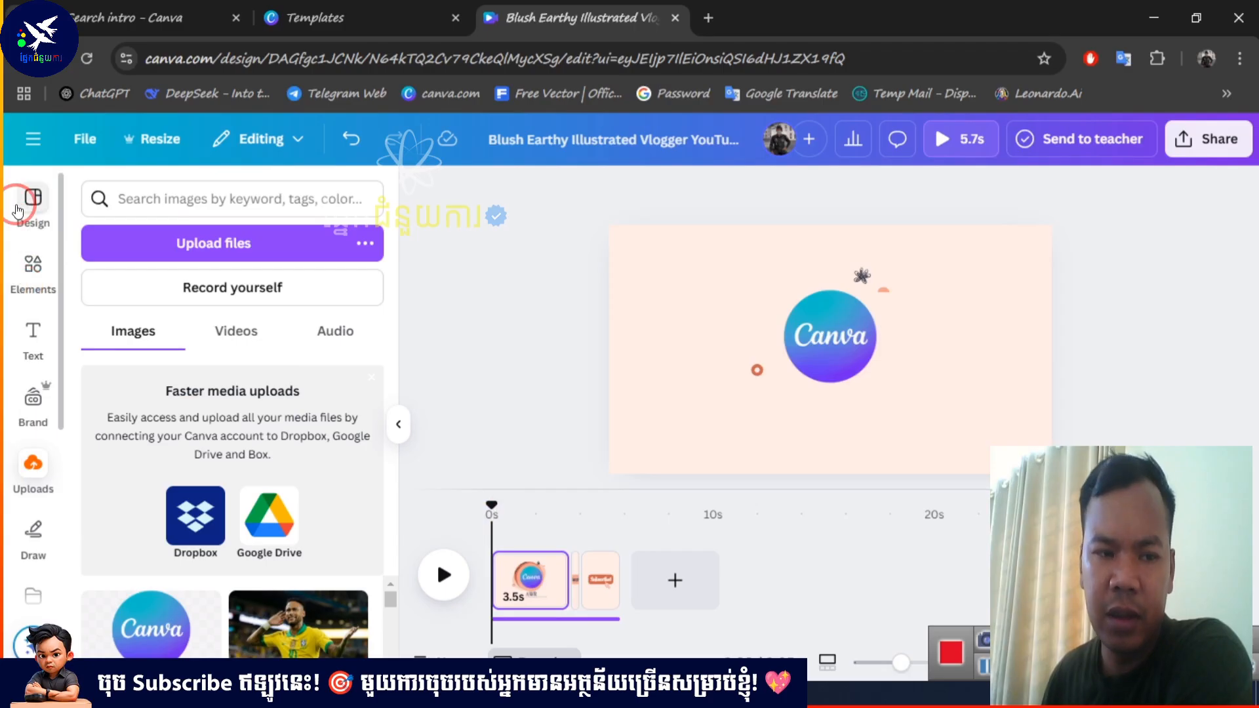
click(34, 261)
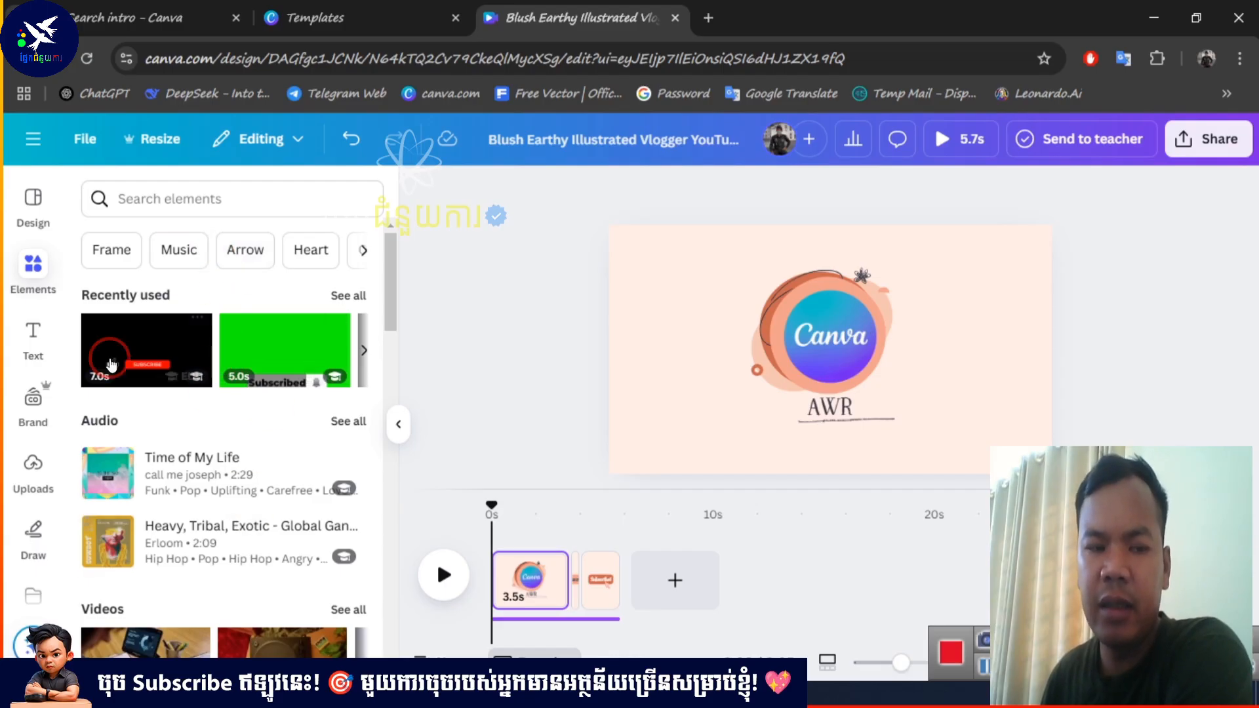
click(33, 333)
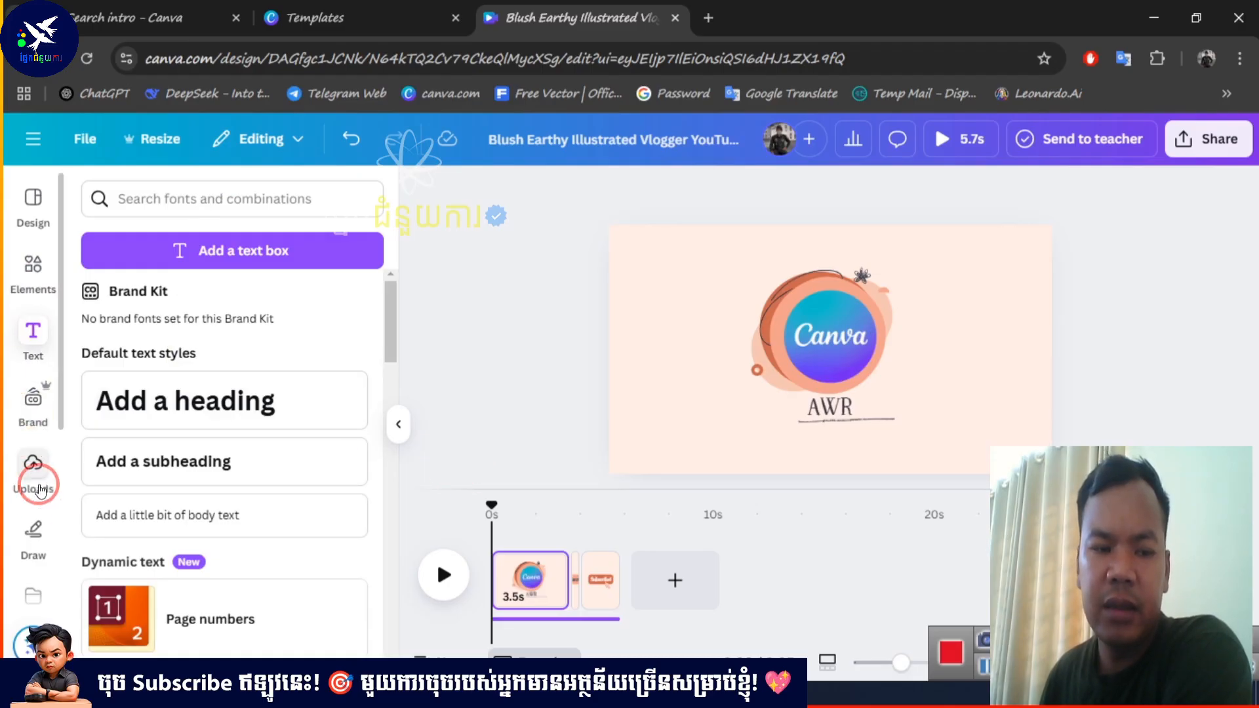
Draw a red freehand stroke beside the Subscribe button on the last page, erase it and leave drawing mode
click(38, 547)
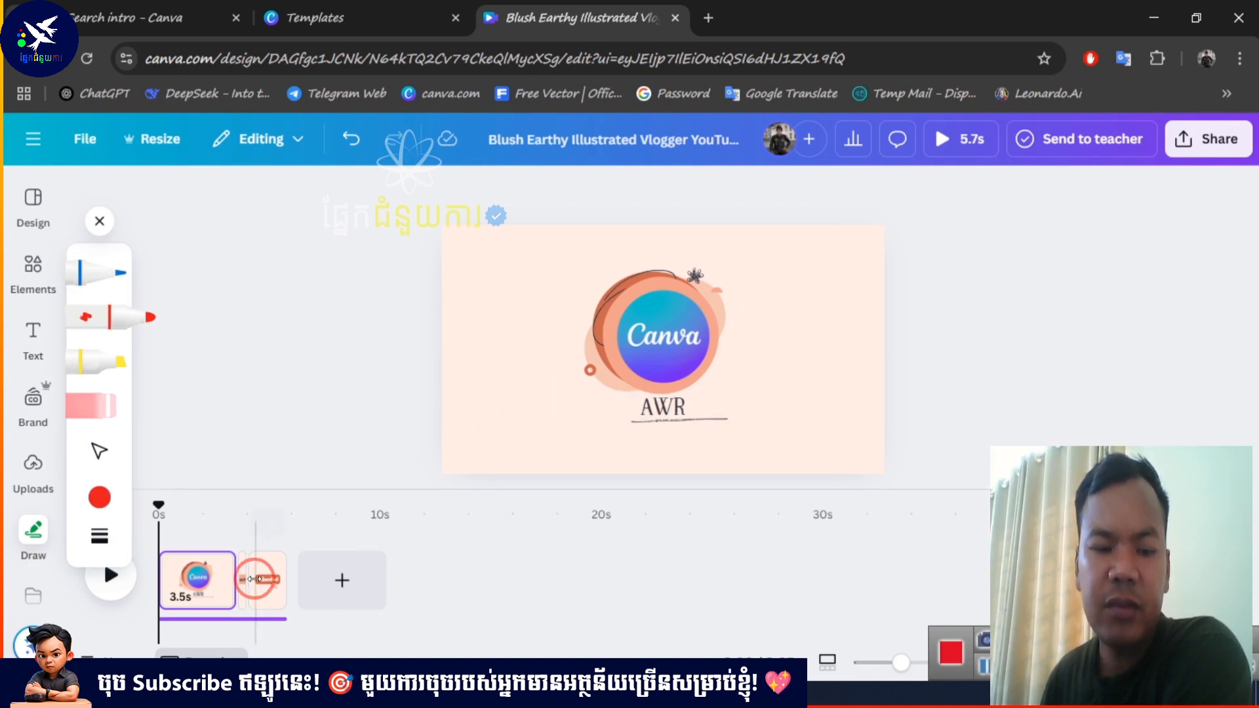
click(264, 588)
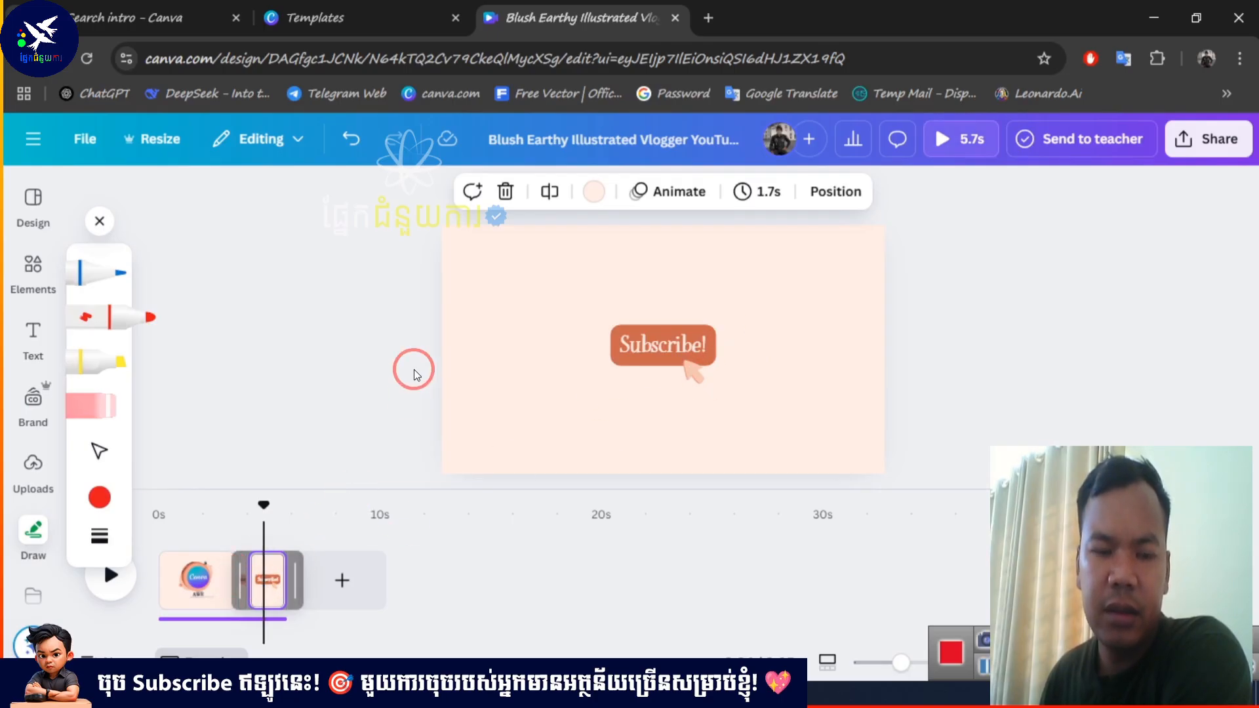
click(364, 336)
mouse_move(523, 264)
mouse_down()
mouse_move(545, 321)
mouse_move(468, 388)
mouse_up()
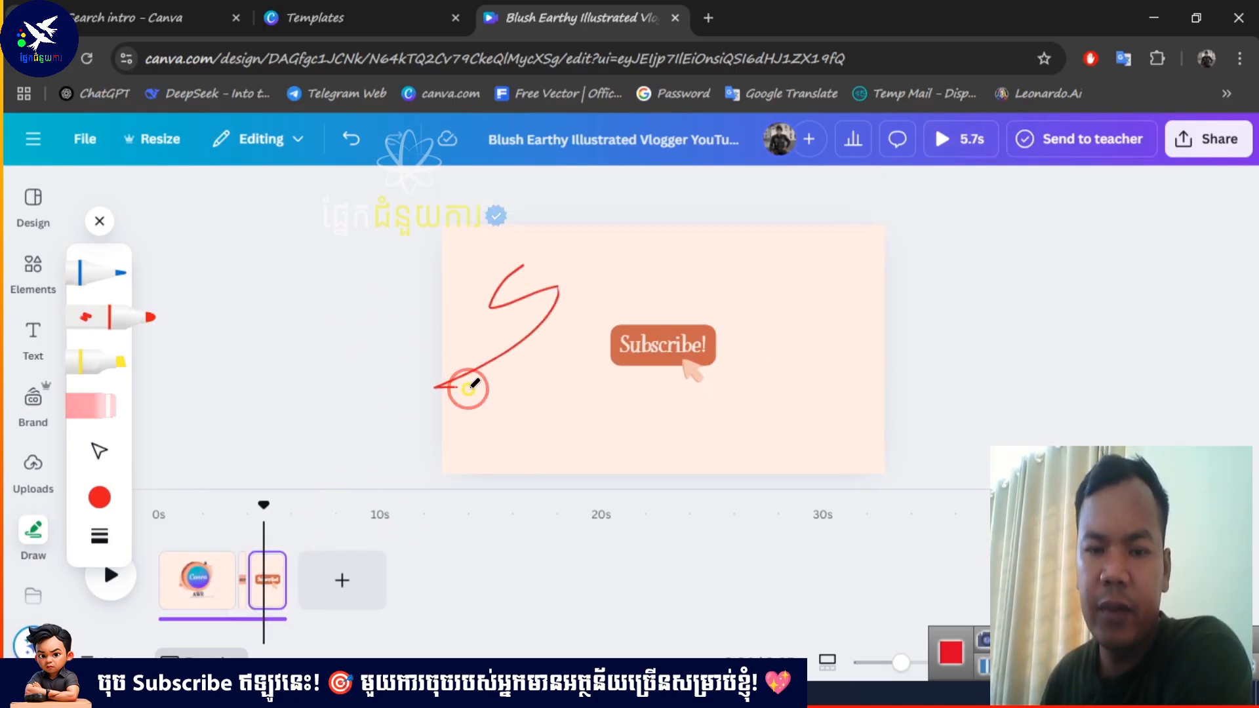
click(89, 405)
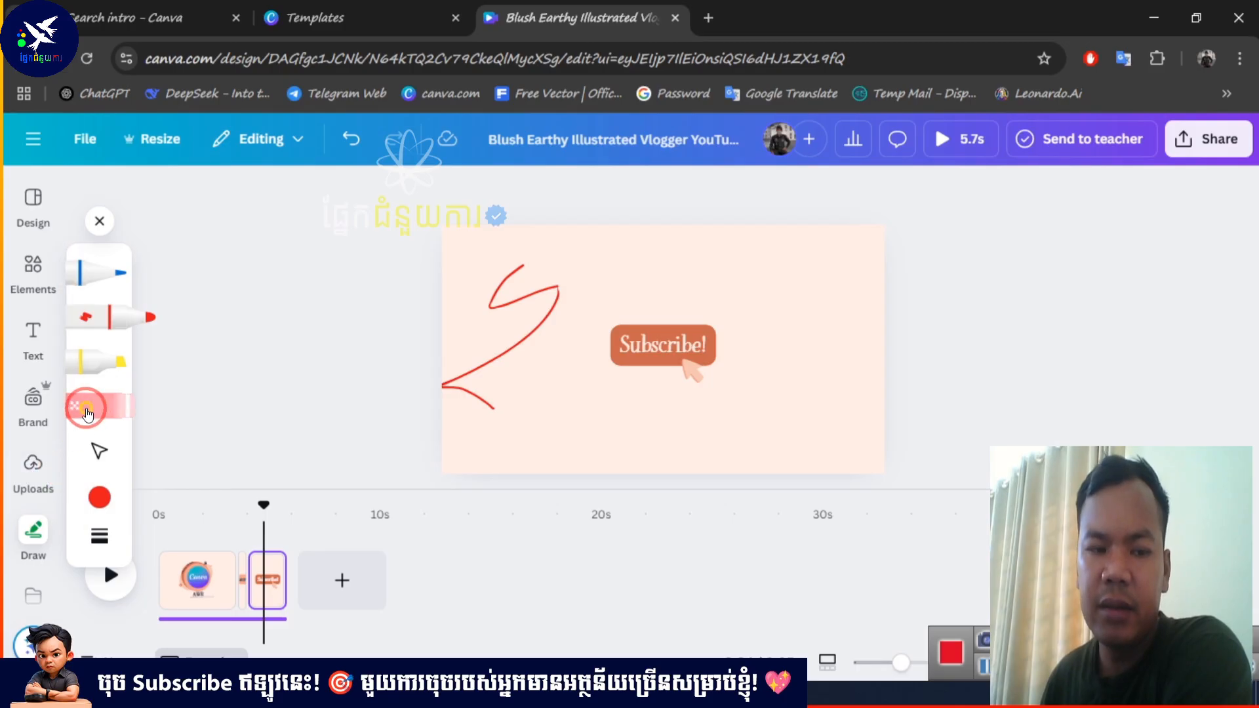
drag(490, 285, 502, 385)
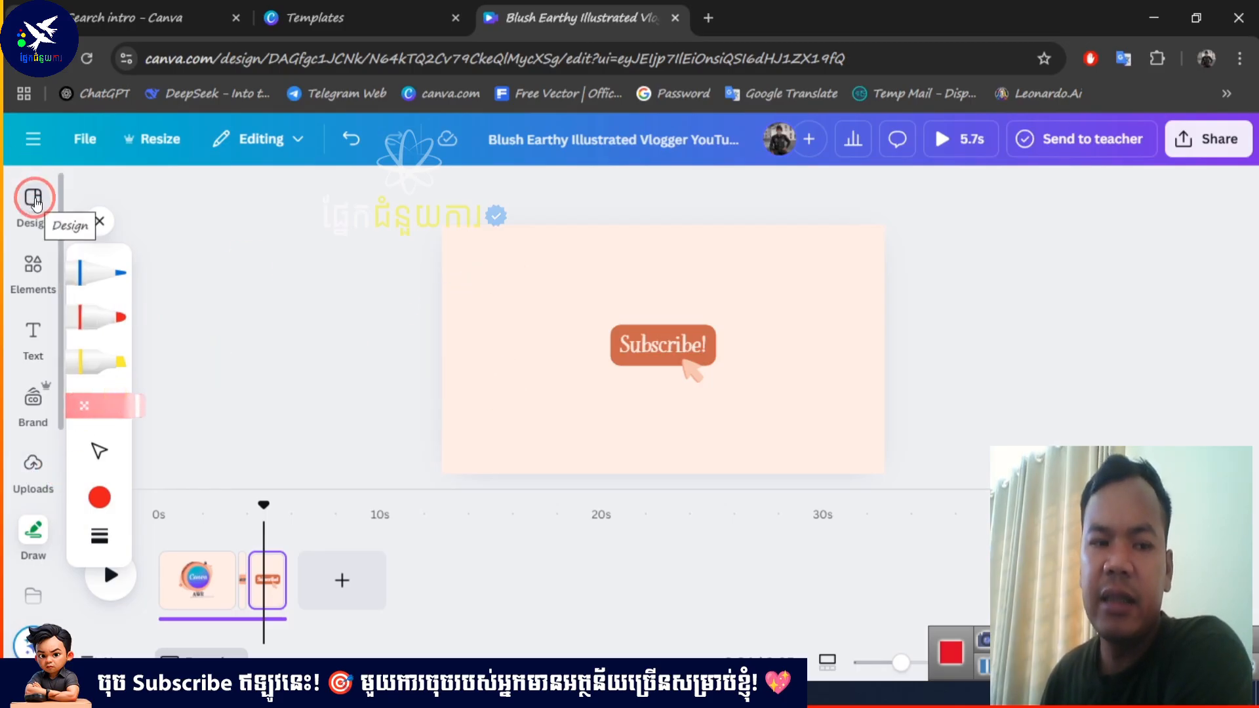
click(99, 221)
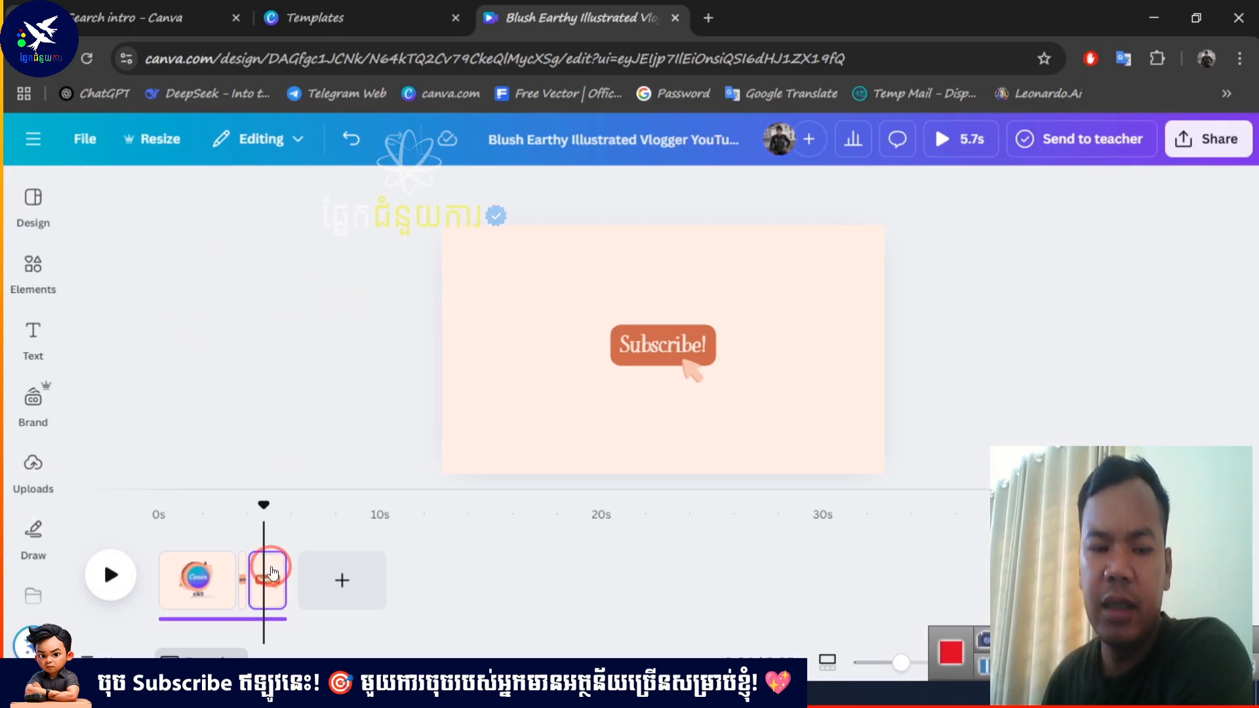
Download pages 1–3 of the intro as an MP4 video at 1080p (HD) quality
click(161, 508)
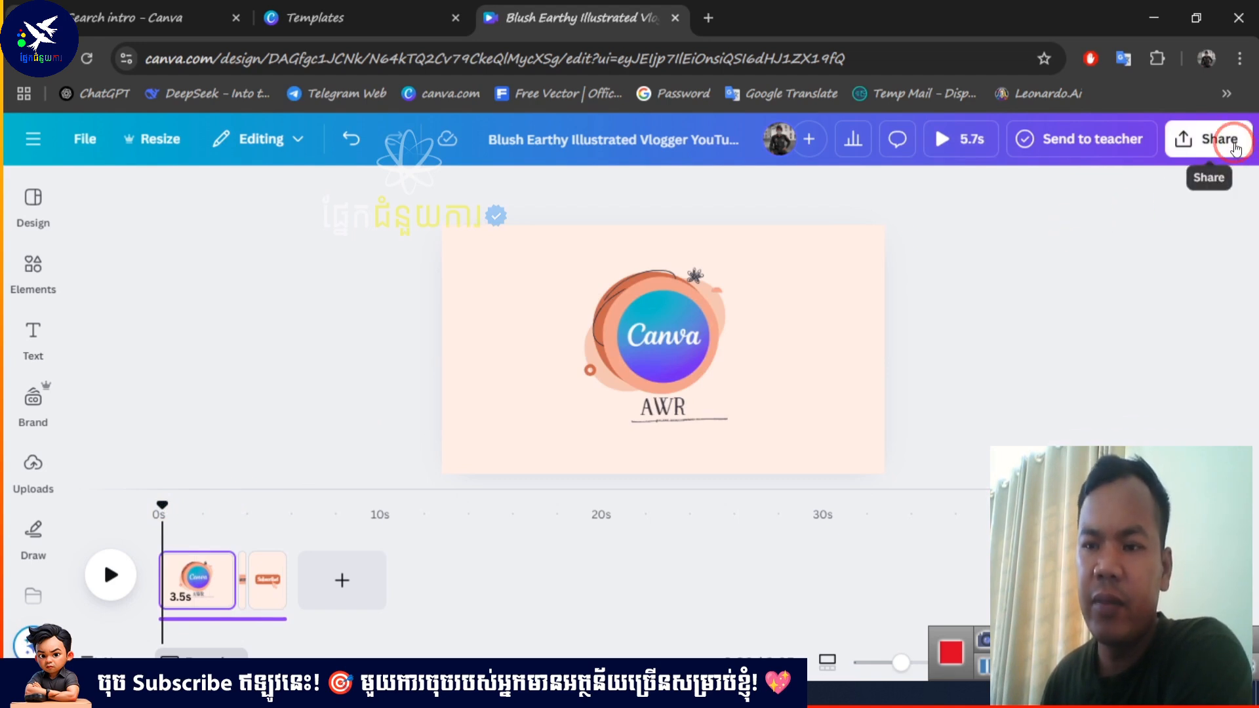
click(1208, 138)
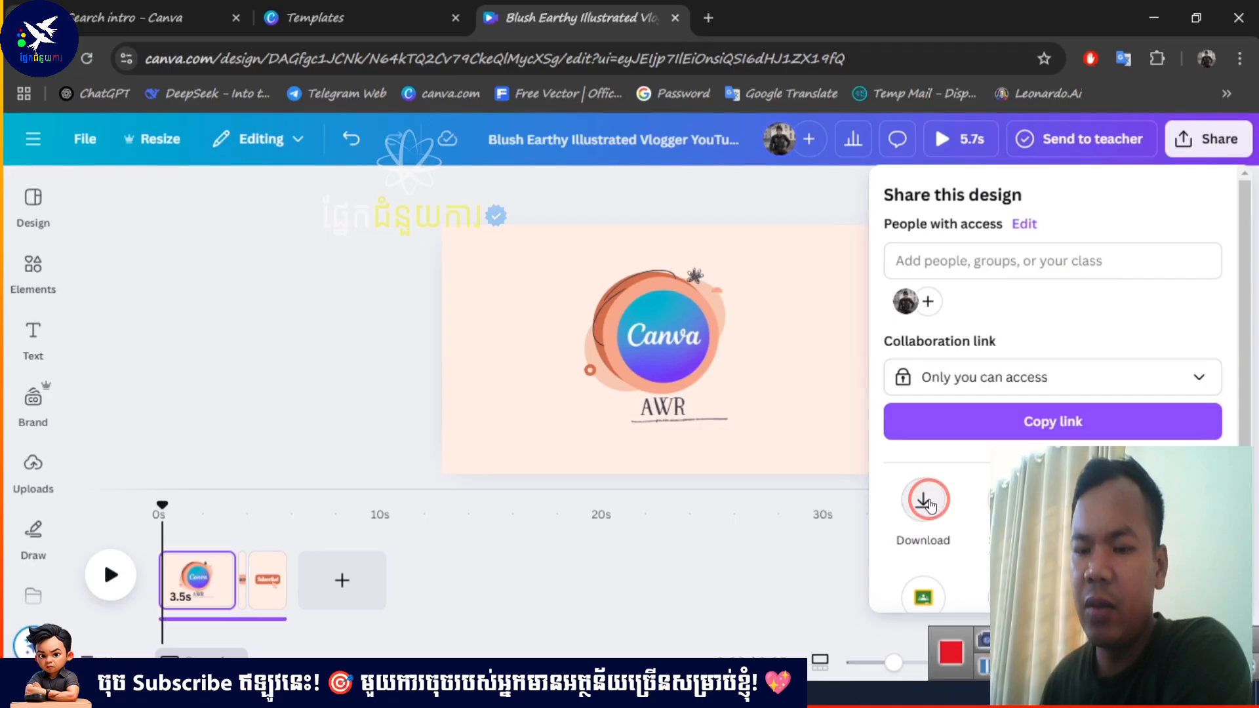
scroll(925, 502, down, 1)
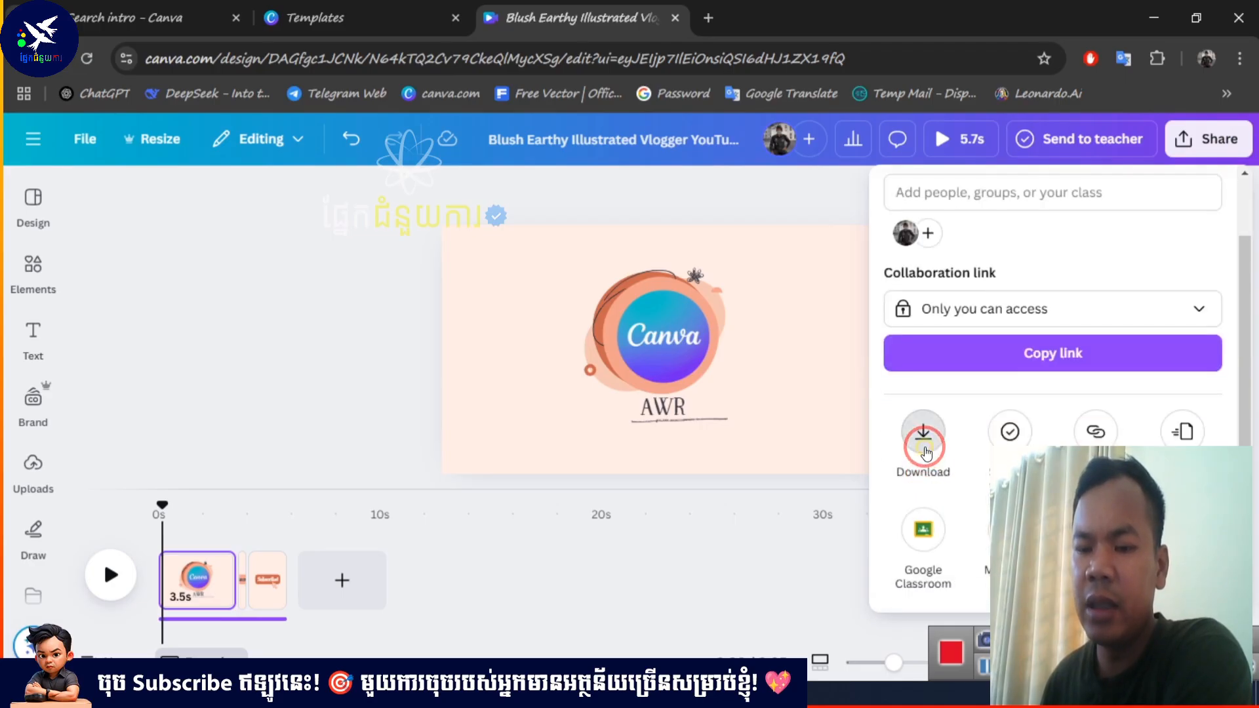
click(925, 439)
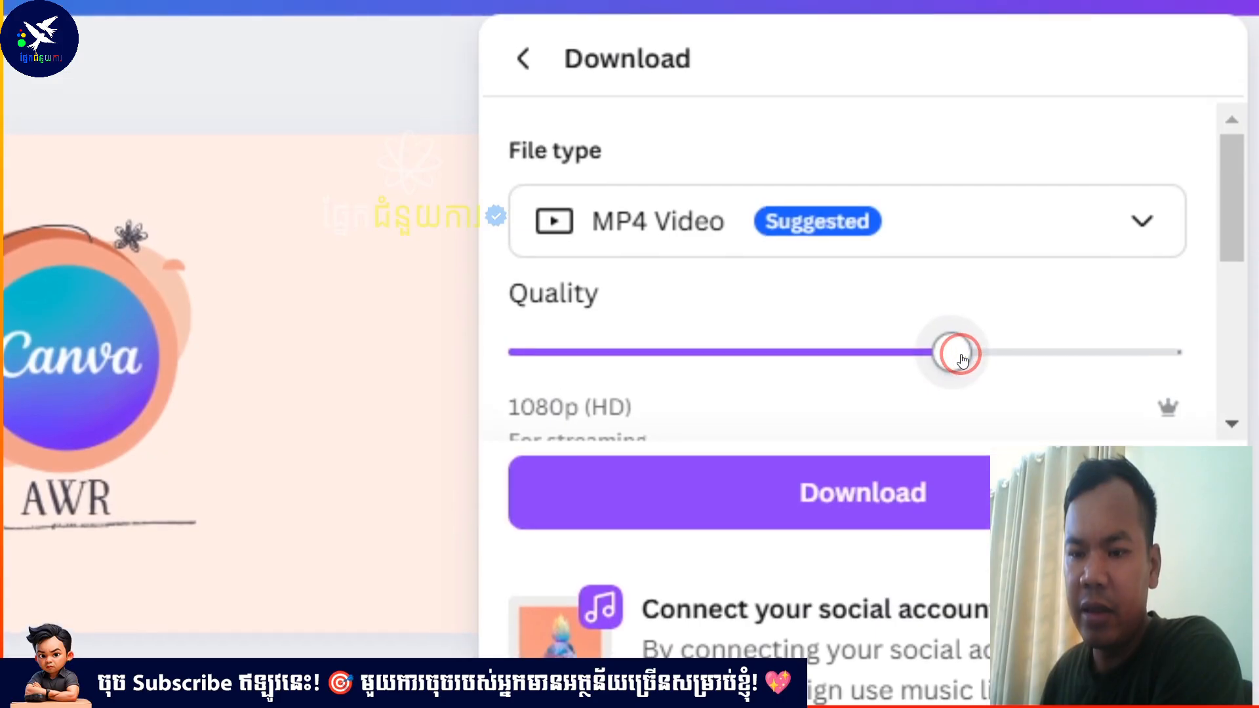
drag(961, 322, 1203, 315)
click(947, 362)
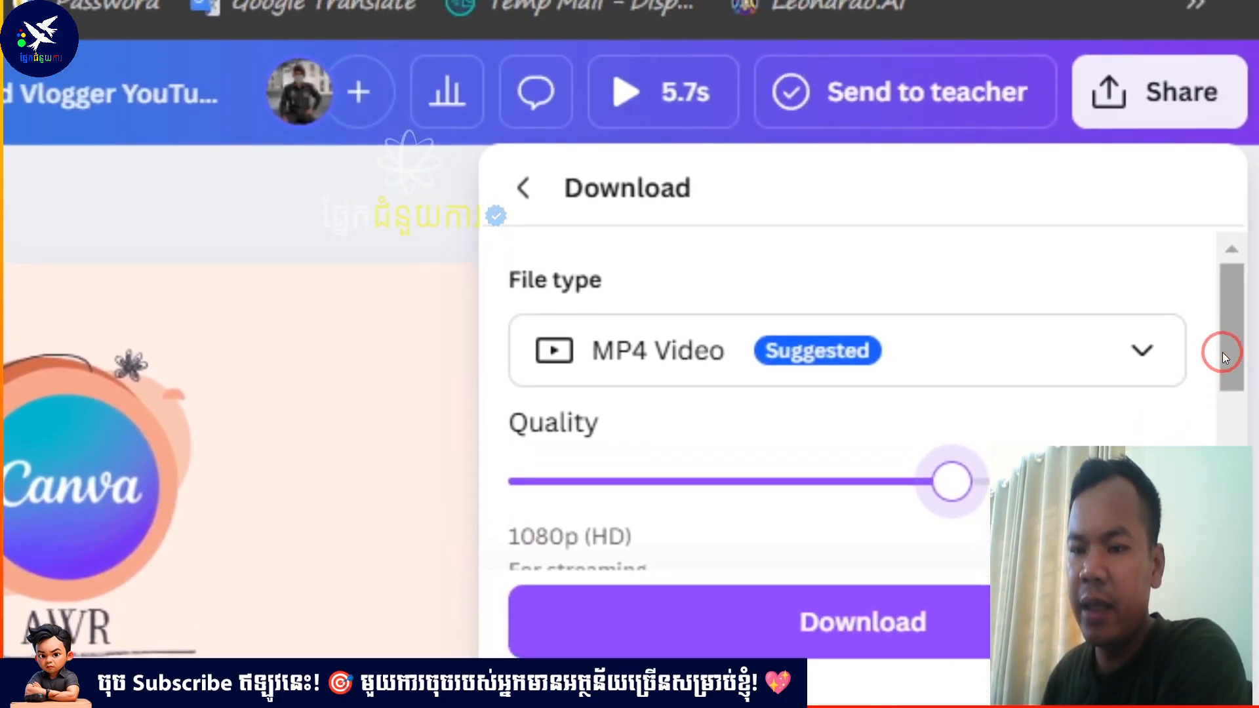
drag(1249, 160, 1254, 334)
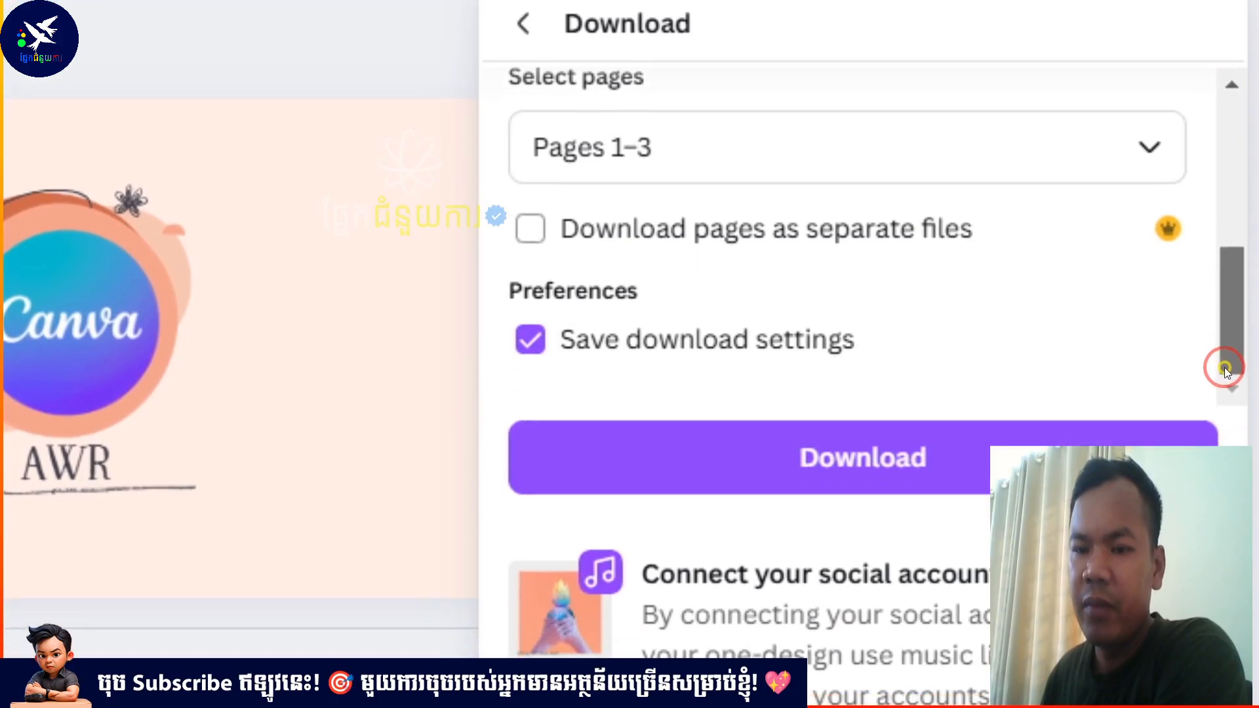
click(965, 415)
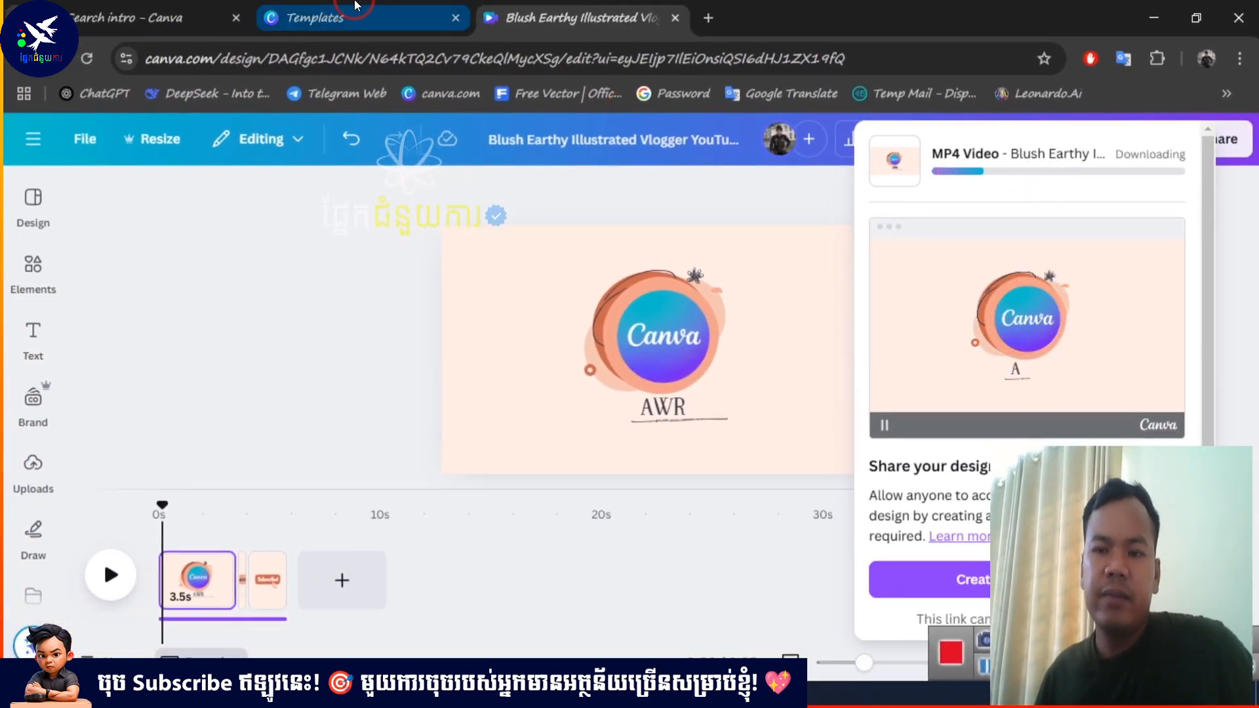
Browse the templates similar to the vlogger intro and preview the Red and White Modern Subscribe Button Video, closing it again
click(375, 6)
scroll(360, 317, down, 3)
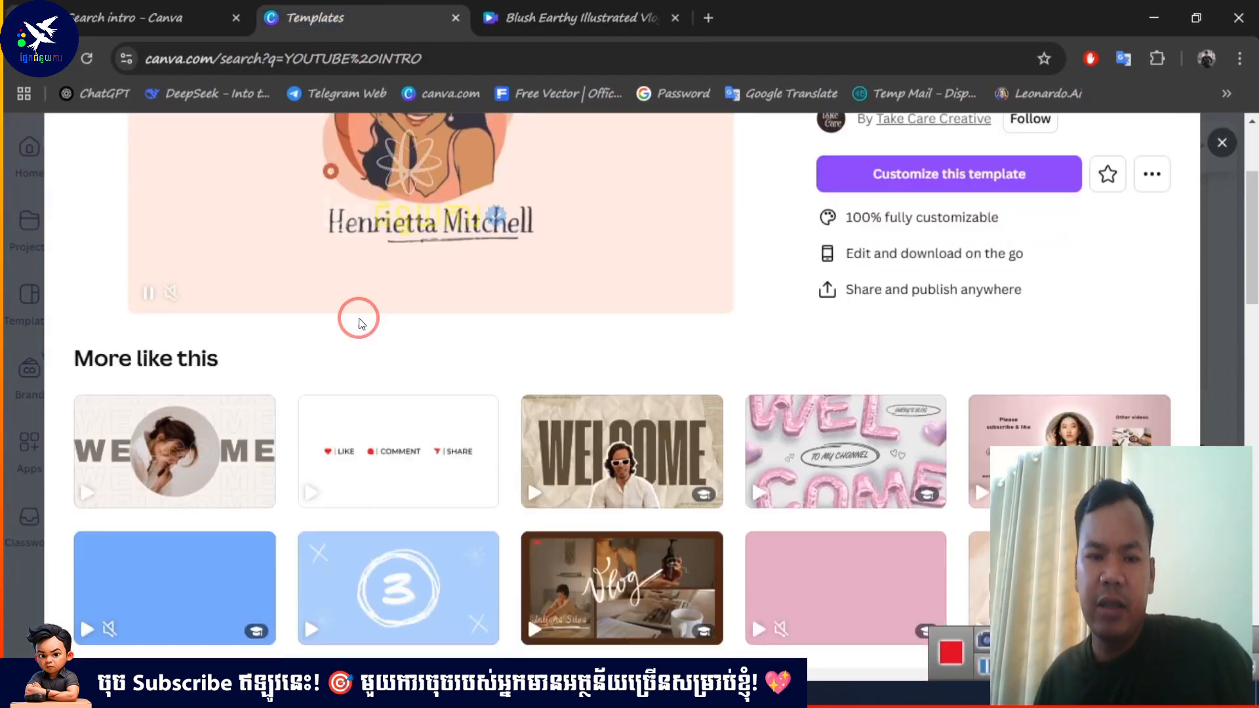
scroll(800, 393, up, 3)
scroll(663, 396, down, 6)
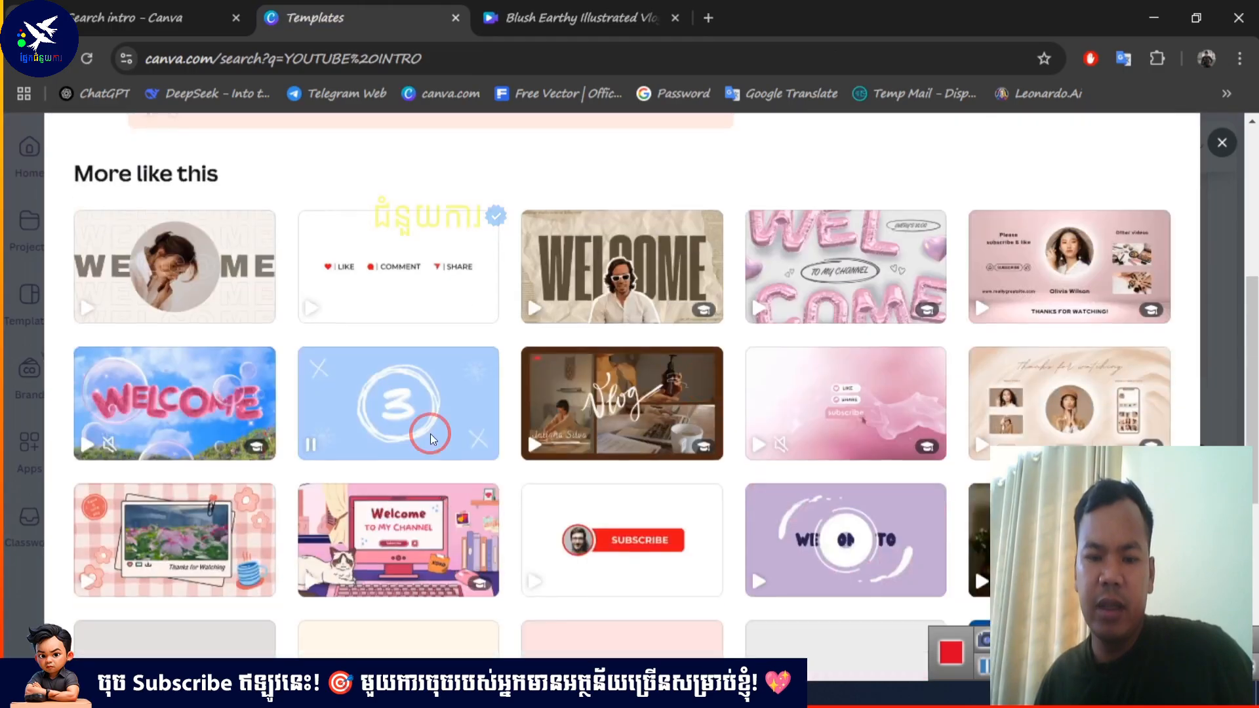
click(621, 551)
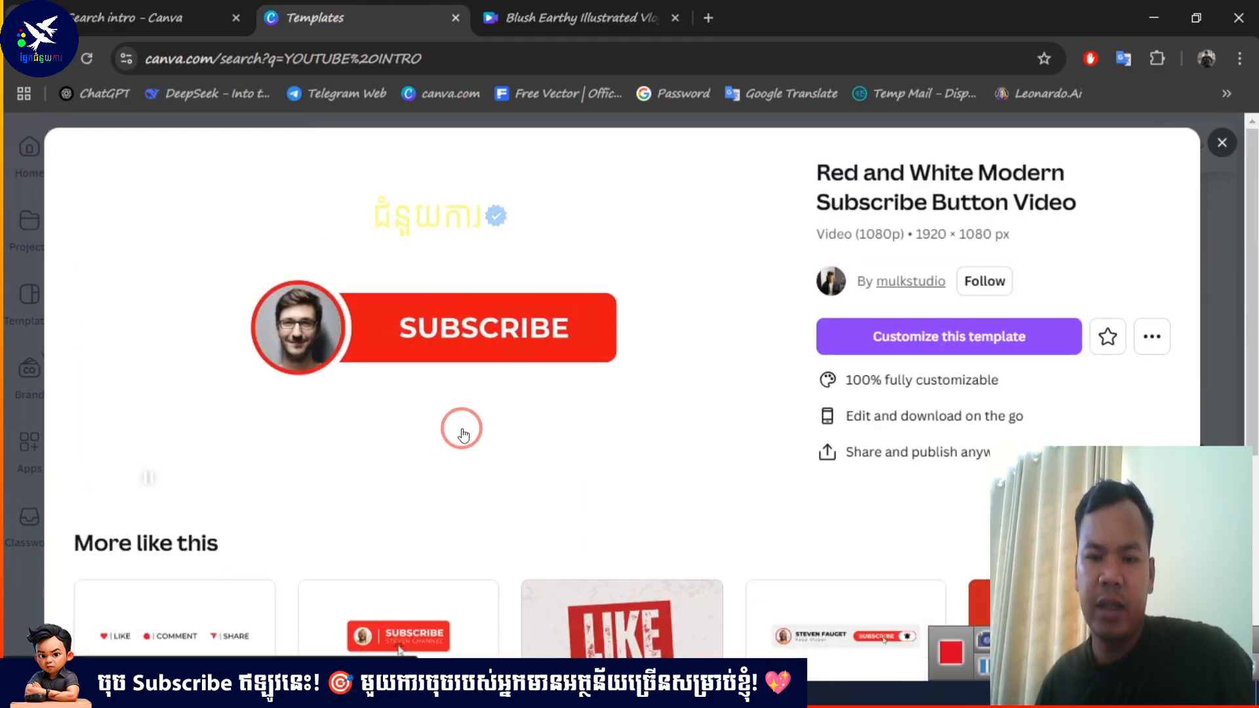
click(1222, 142)
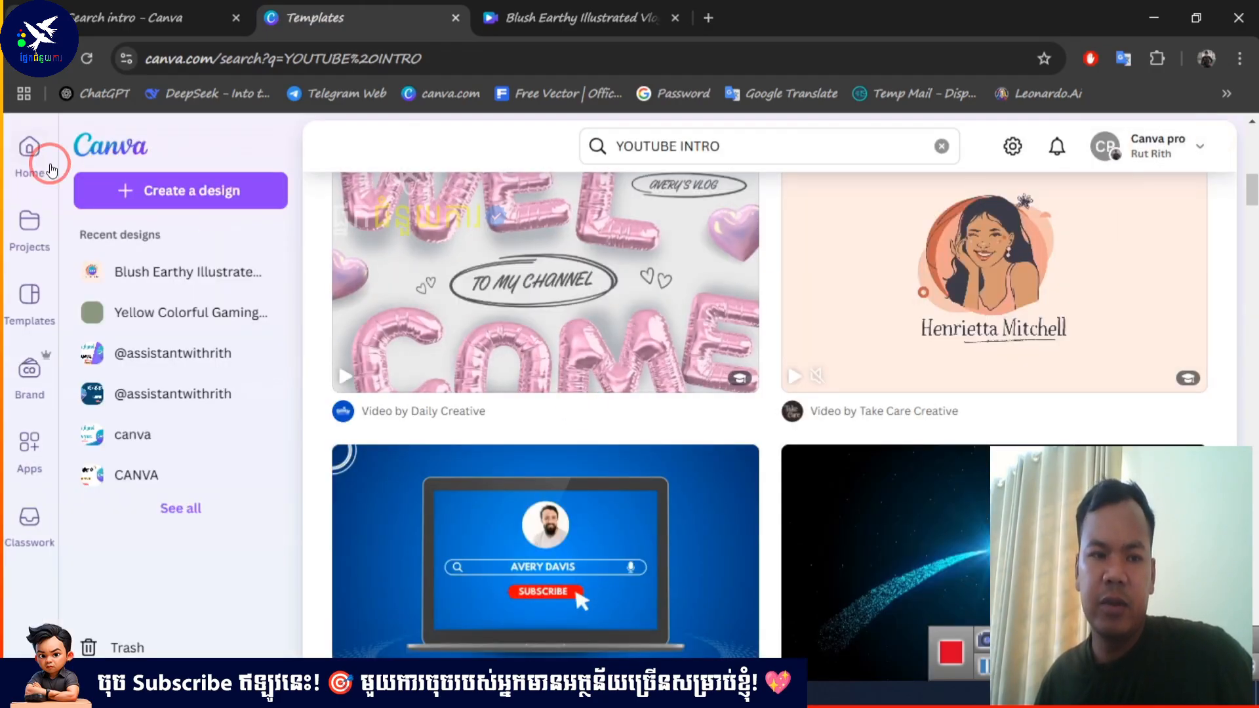
Go back to the home page and search for "SUBSCRIBE"
click(29, 156)
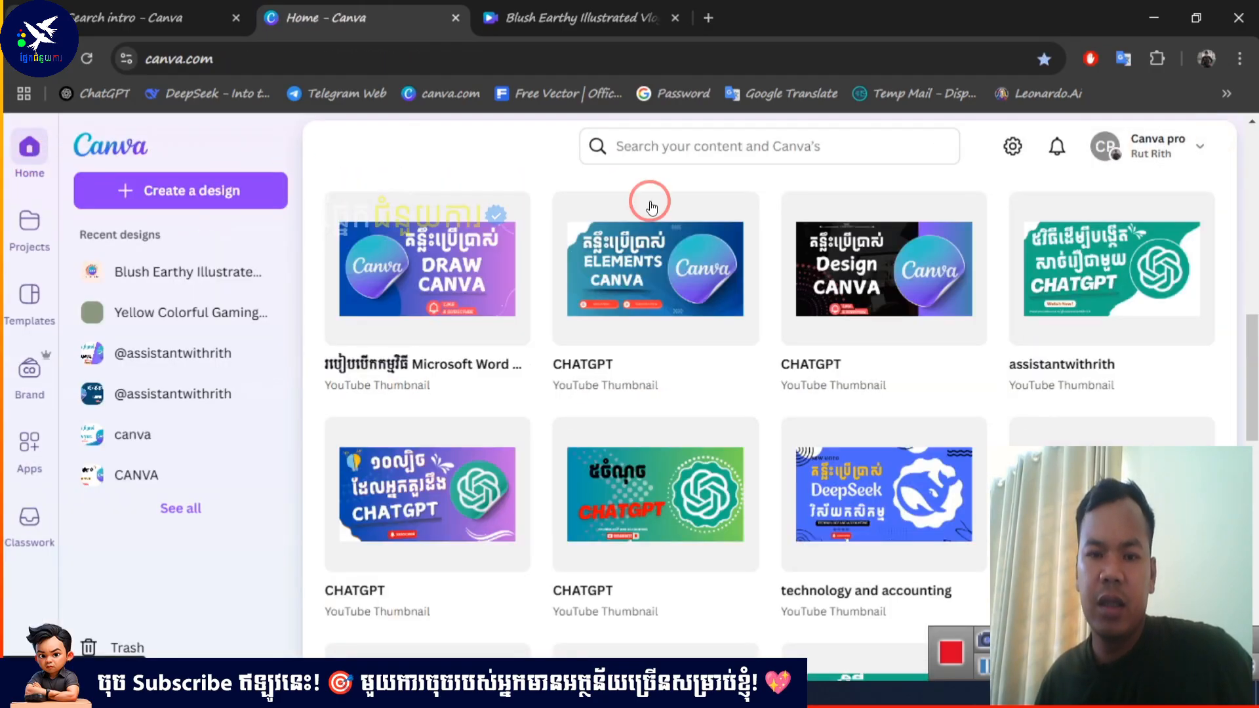
click(866, 155)
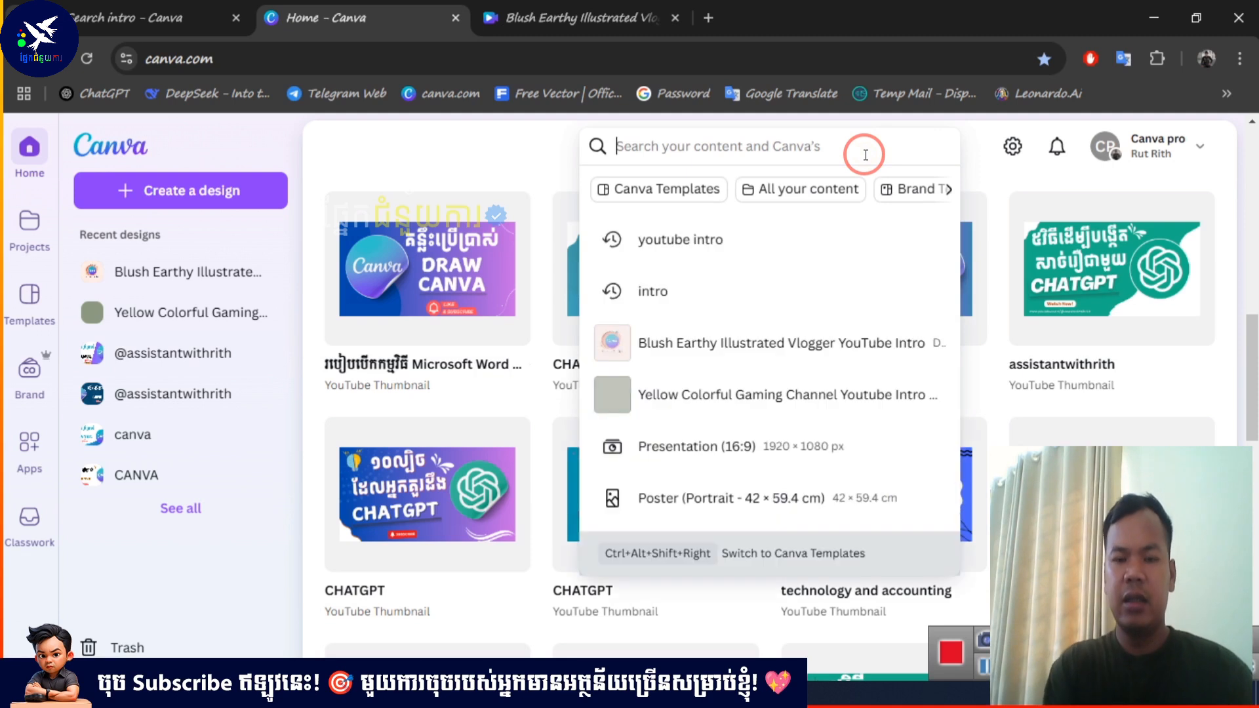
text(SUB)
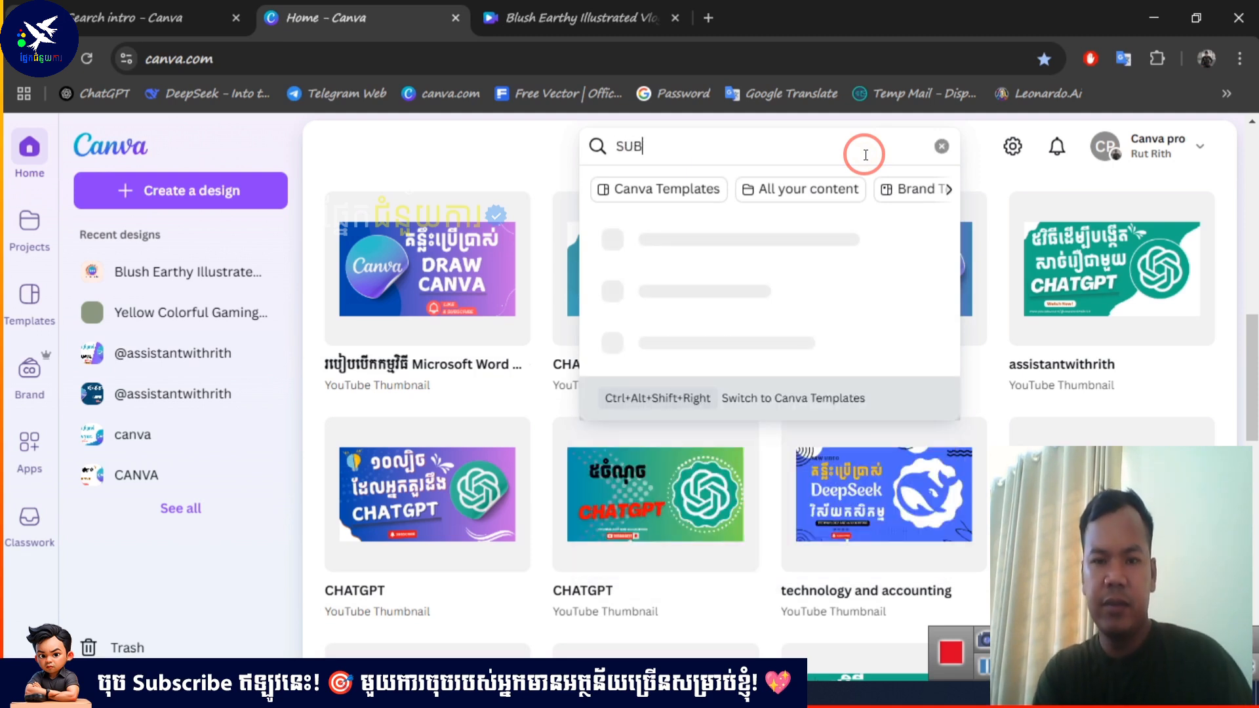
text(S)
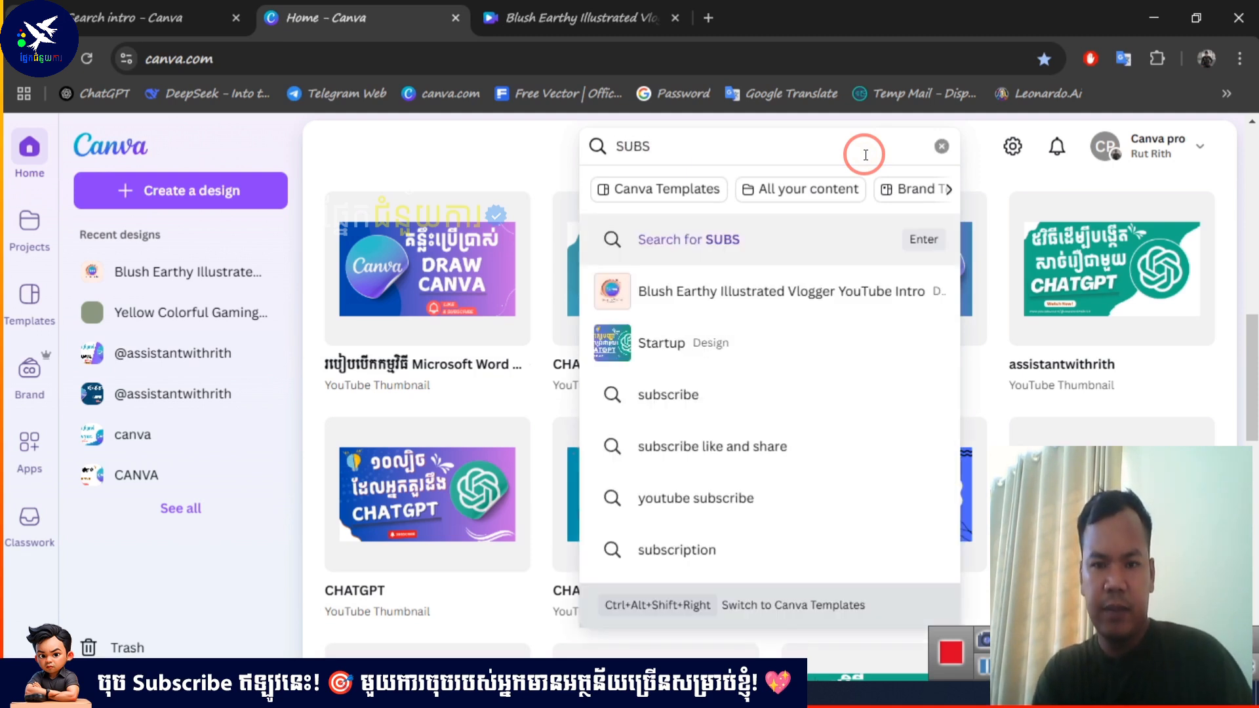
text(CRIBE)
key(Return)
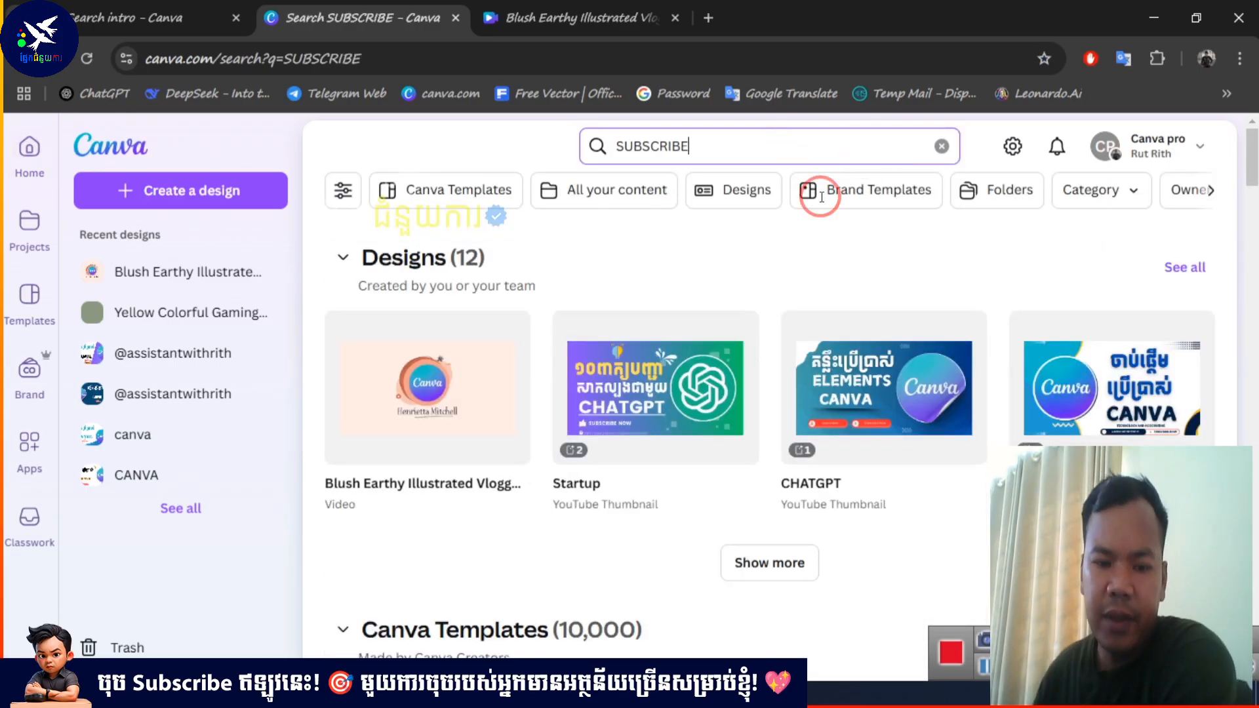
Browse the subscribe templates and open the Red and White Modern Subscribe Button Video by mulkstudio for customizing
scroll(801, 470, down, 4)
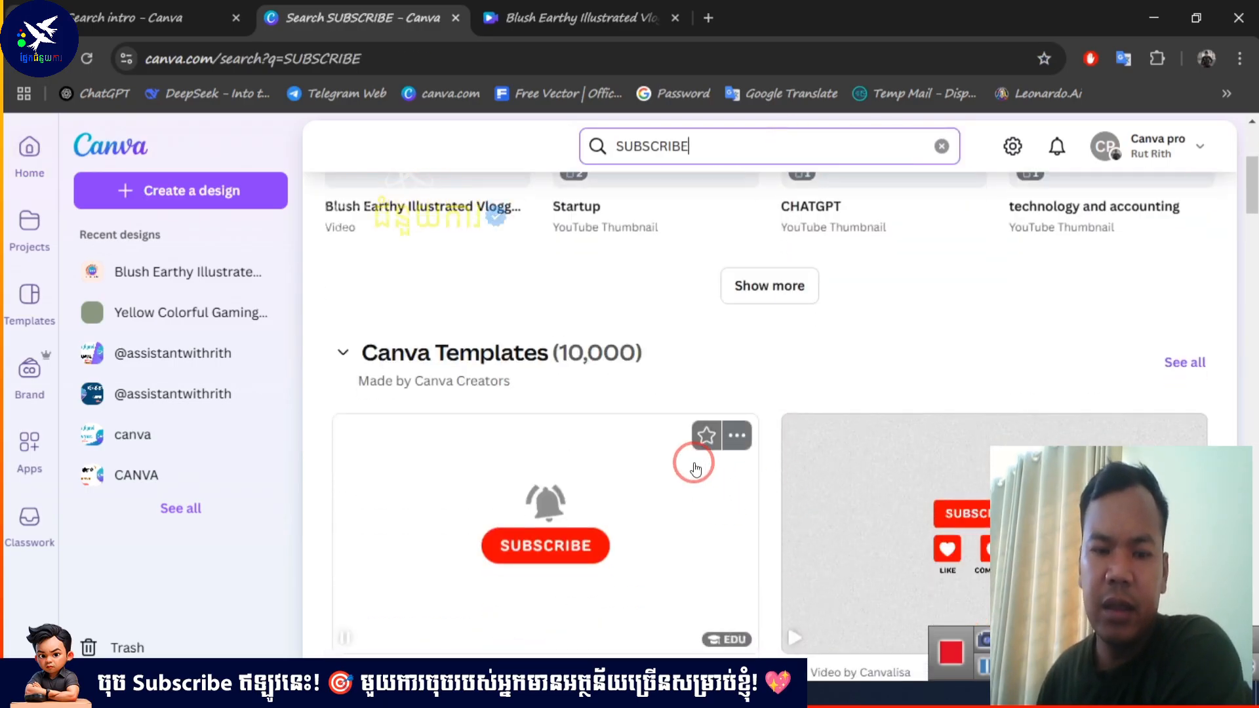
scroll(919, 484, down, 5)
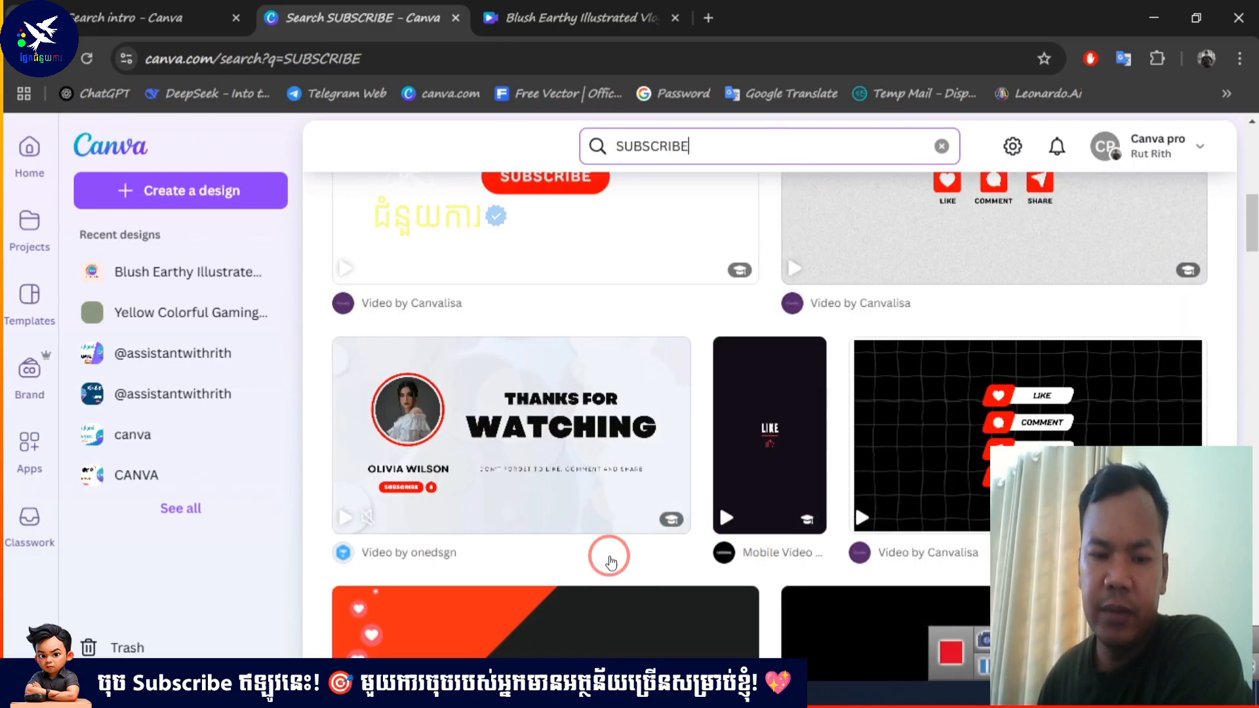
mouse_move(517, 547)
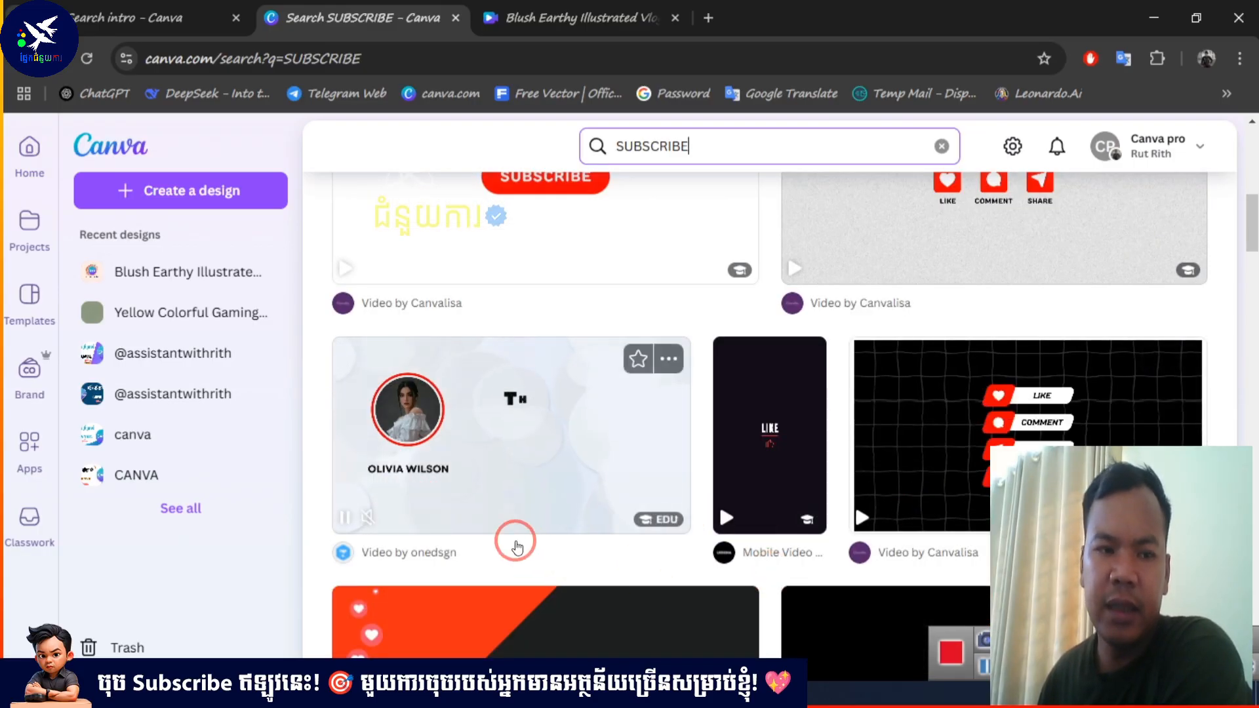
scroll(848, 483, up, 4)
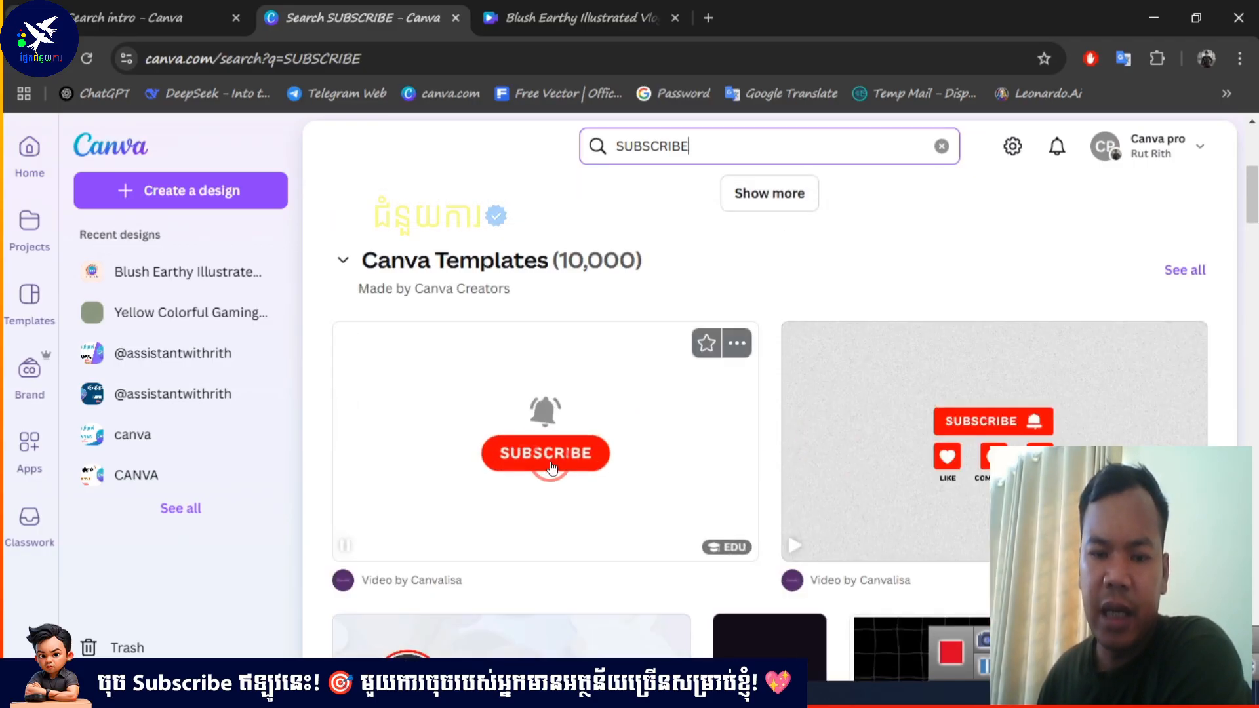
scroll(658, 467, down, 12)
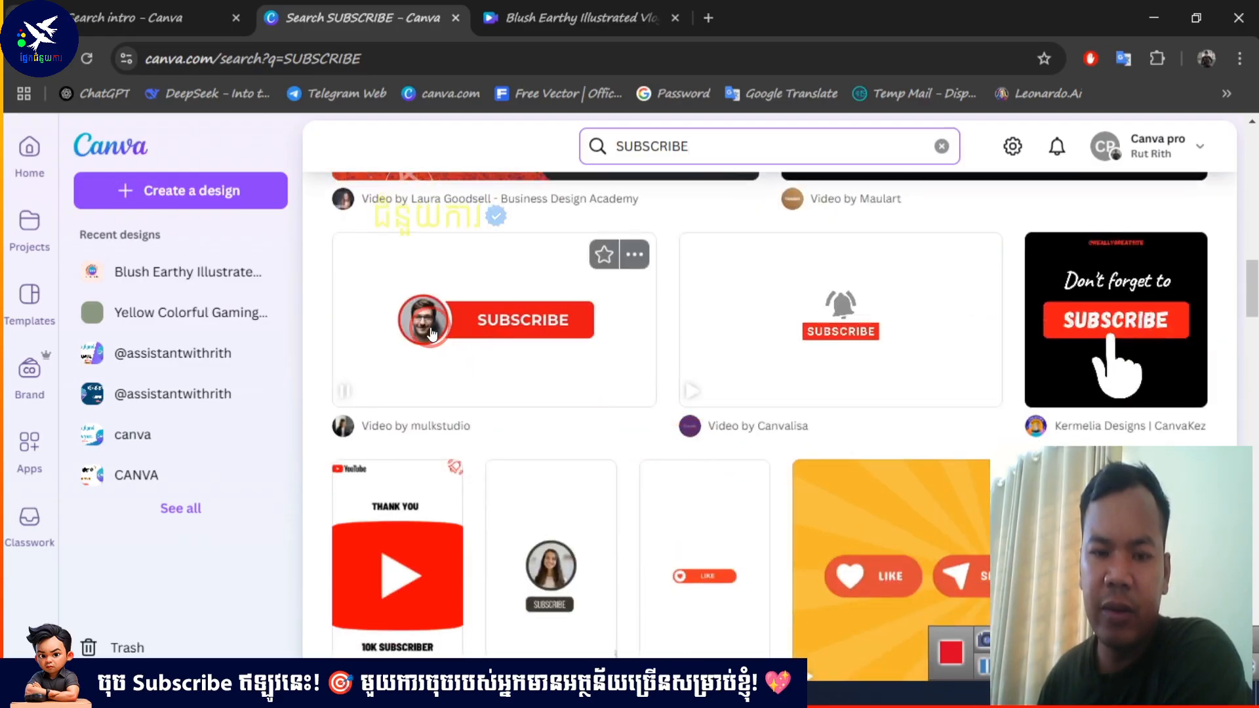
click(449, 335)
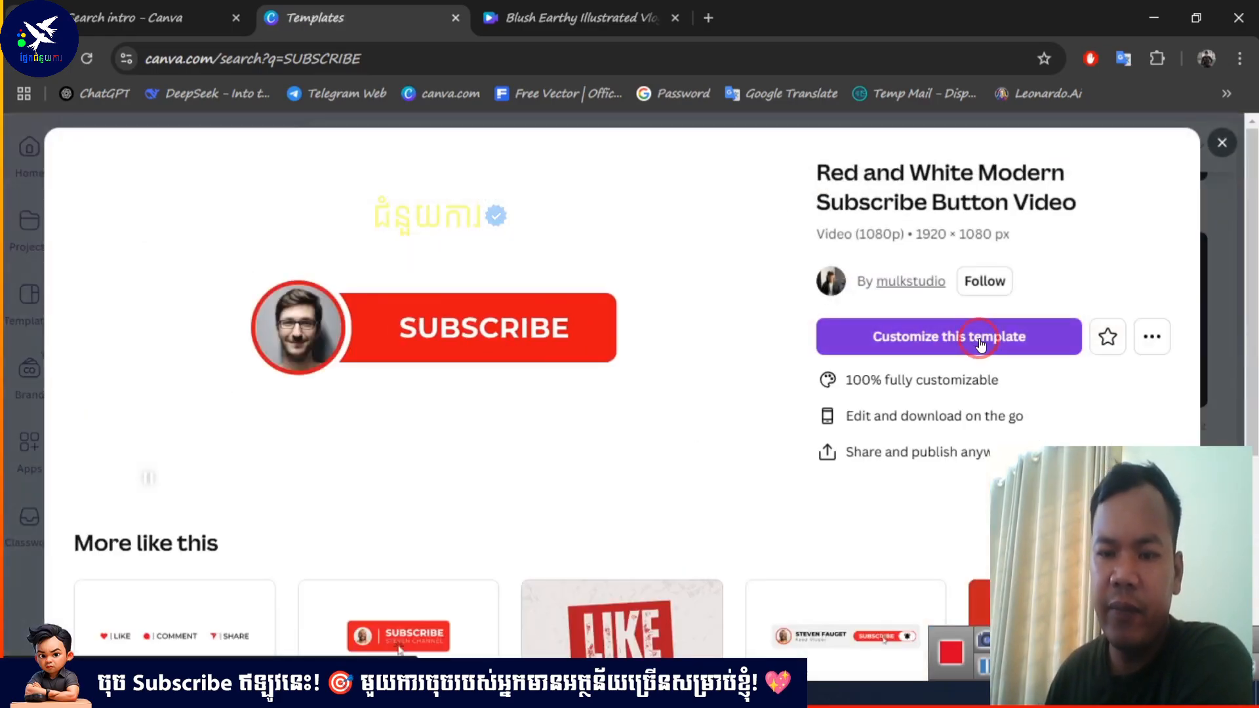
click(978, 343)
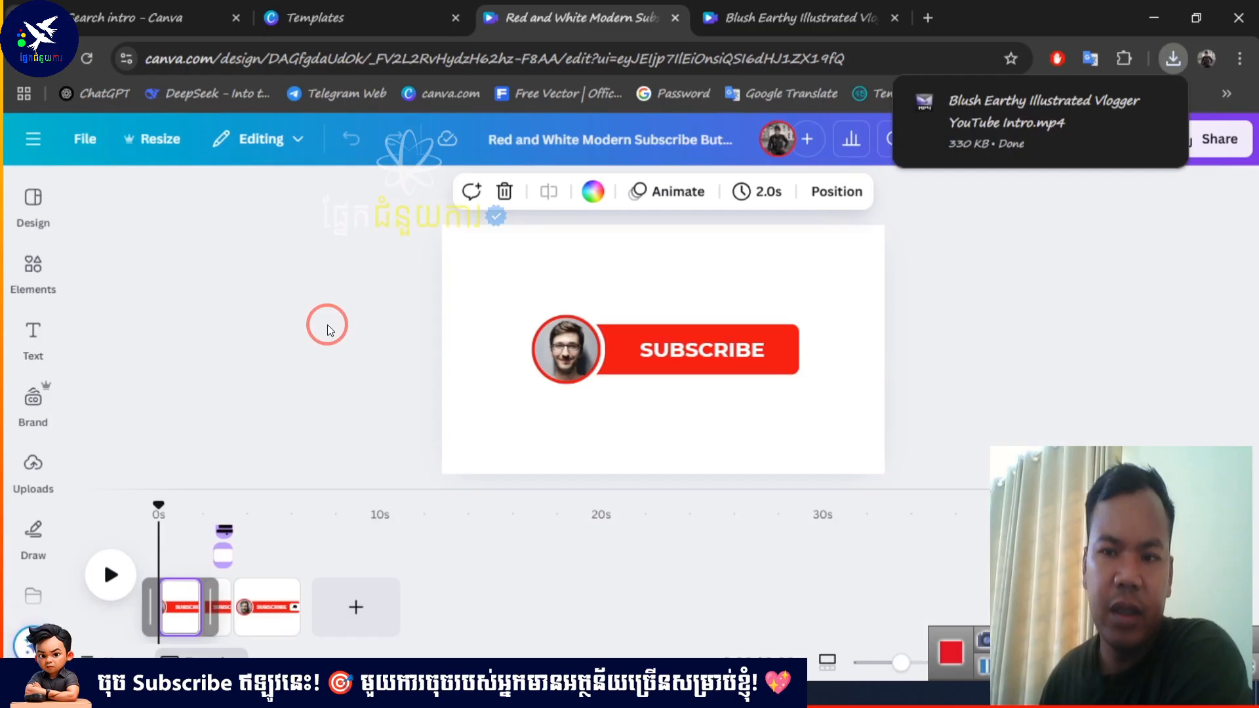
Play the downloaded Blush Earthy Illustrated Vlogger YouTube Intro.mp4 in KMPlayer, dismissing the update notice, and close the player
mouse_move(1014, 127)
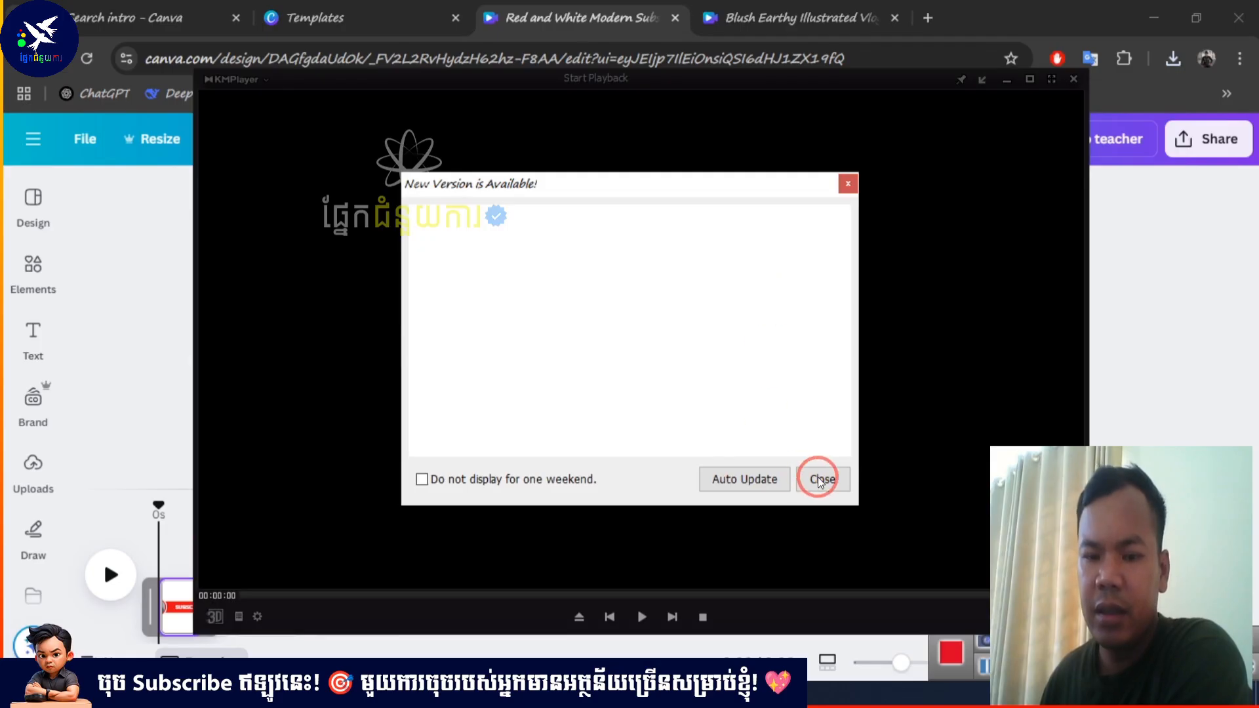
click(820, 480)
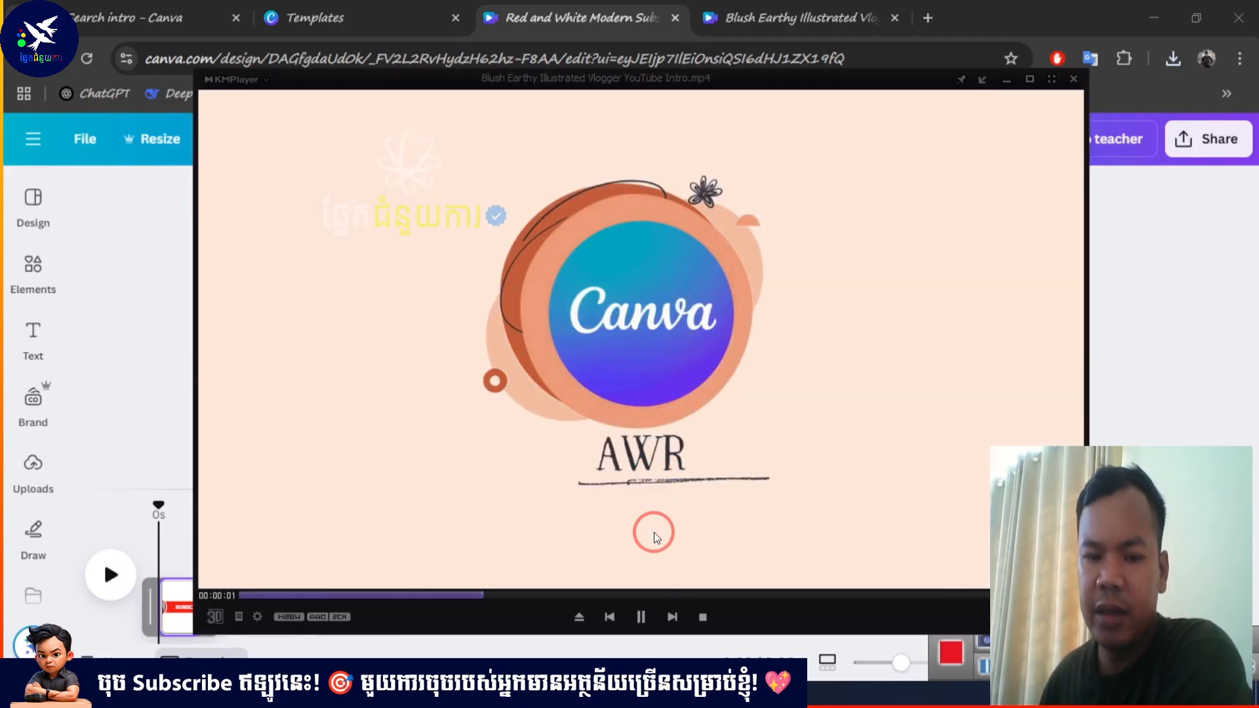
click(1072, 81)
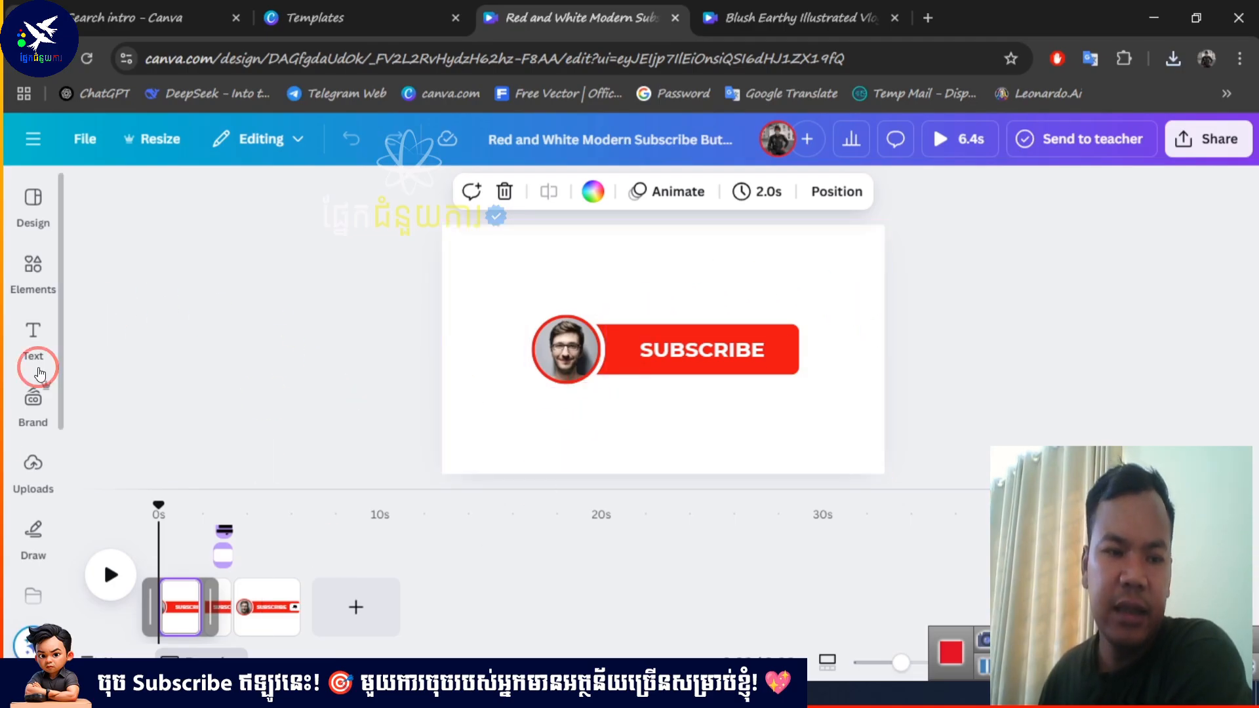
Replace the round profile photo on page 1 with the uploaded Canva logo and play the video
click(32, 467)
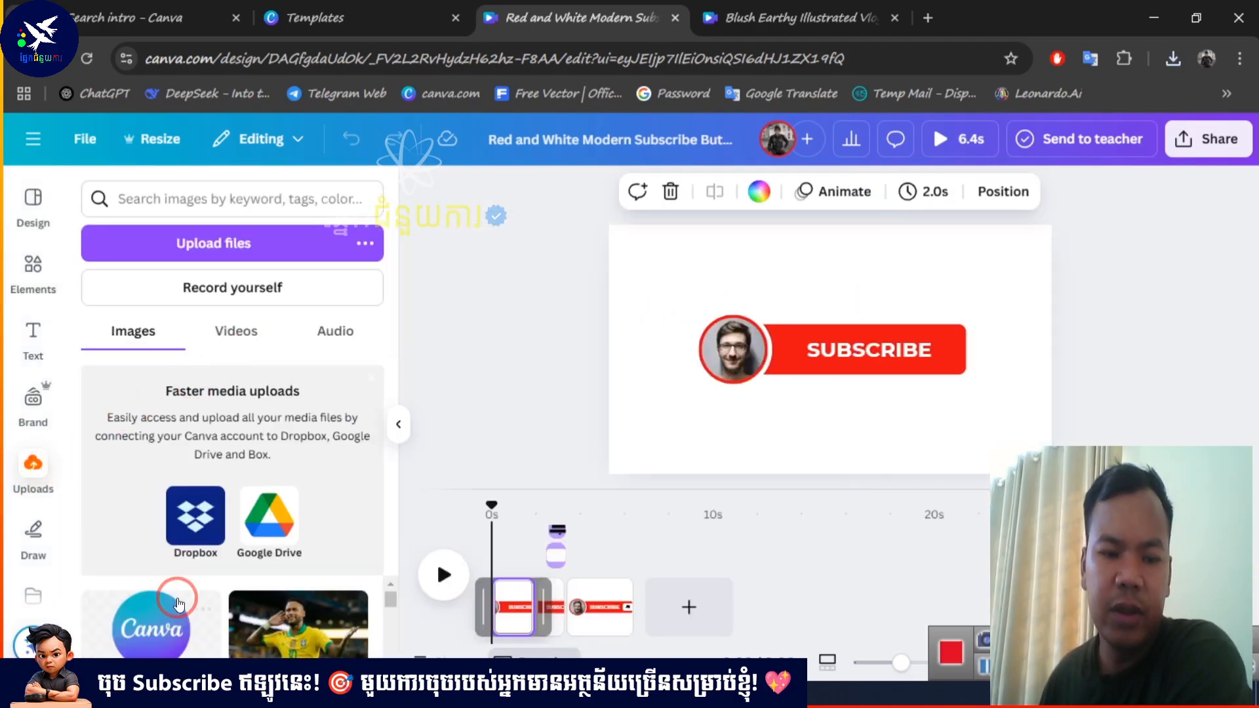
drag(176, 602, 731, 349)
click(1189, 335)
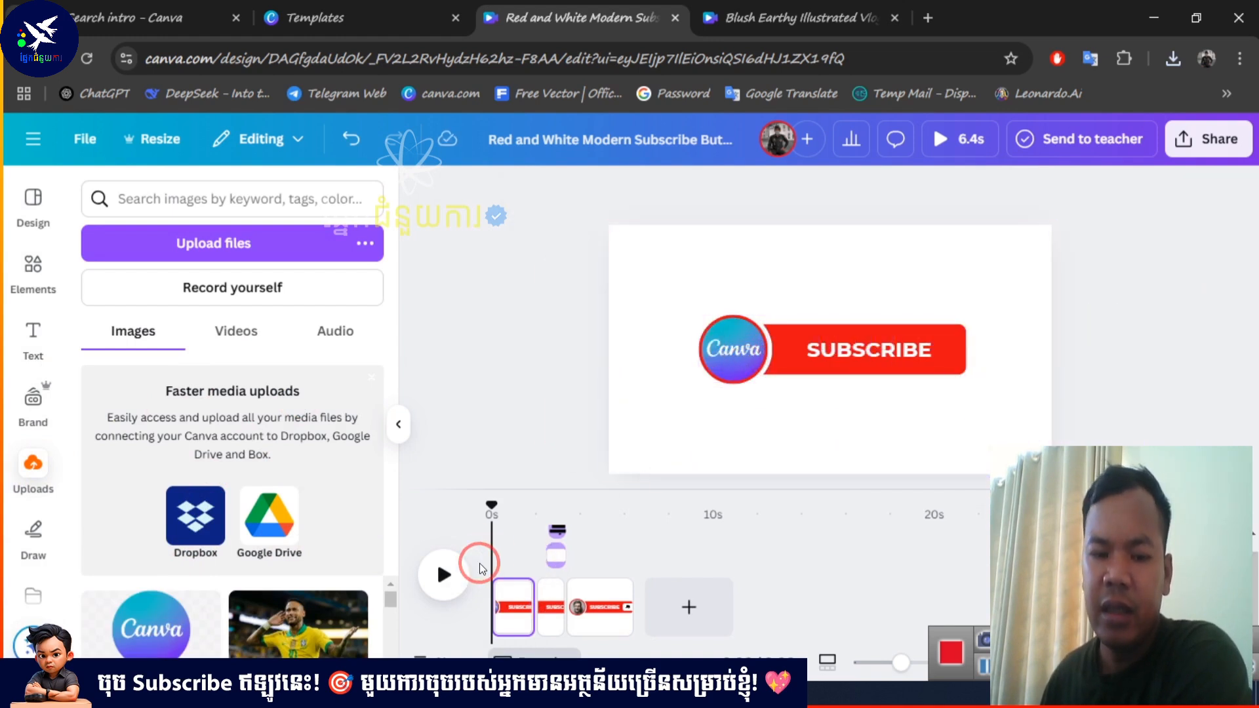
click(439, 573)
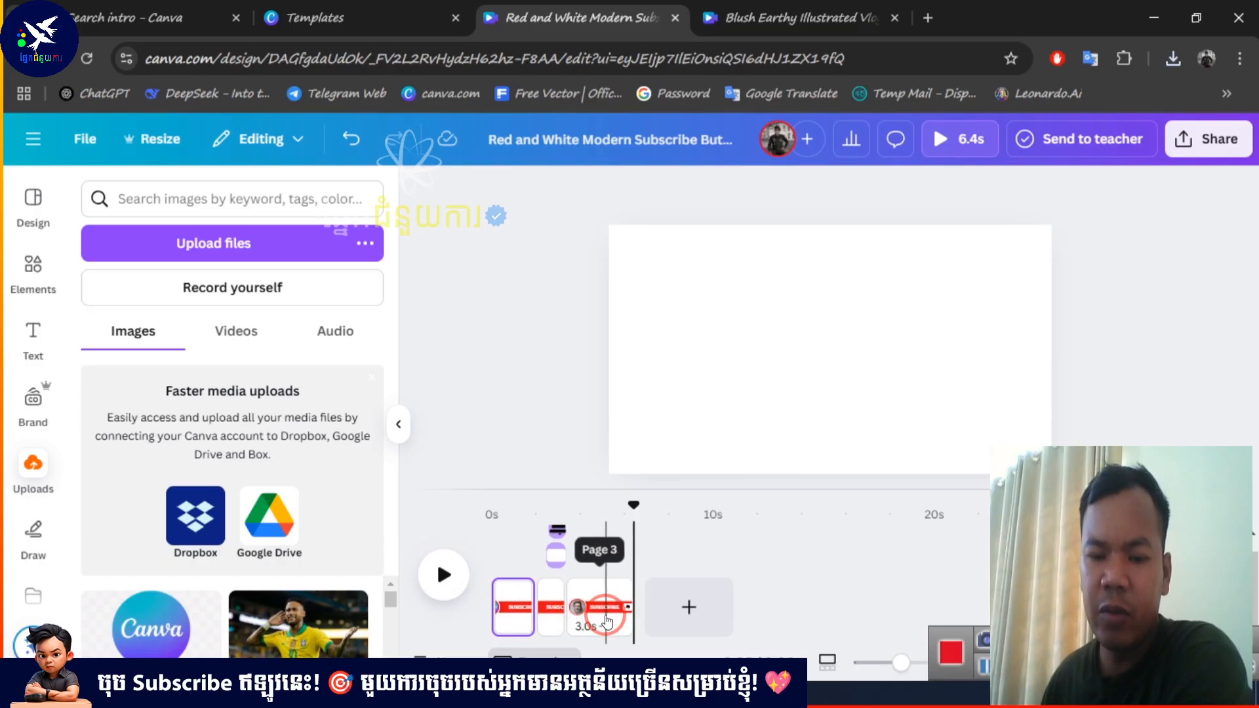
Replace the round profile photo on pages 3 and 2 with the uploaded Canva logo
click(606, 622)
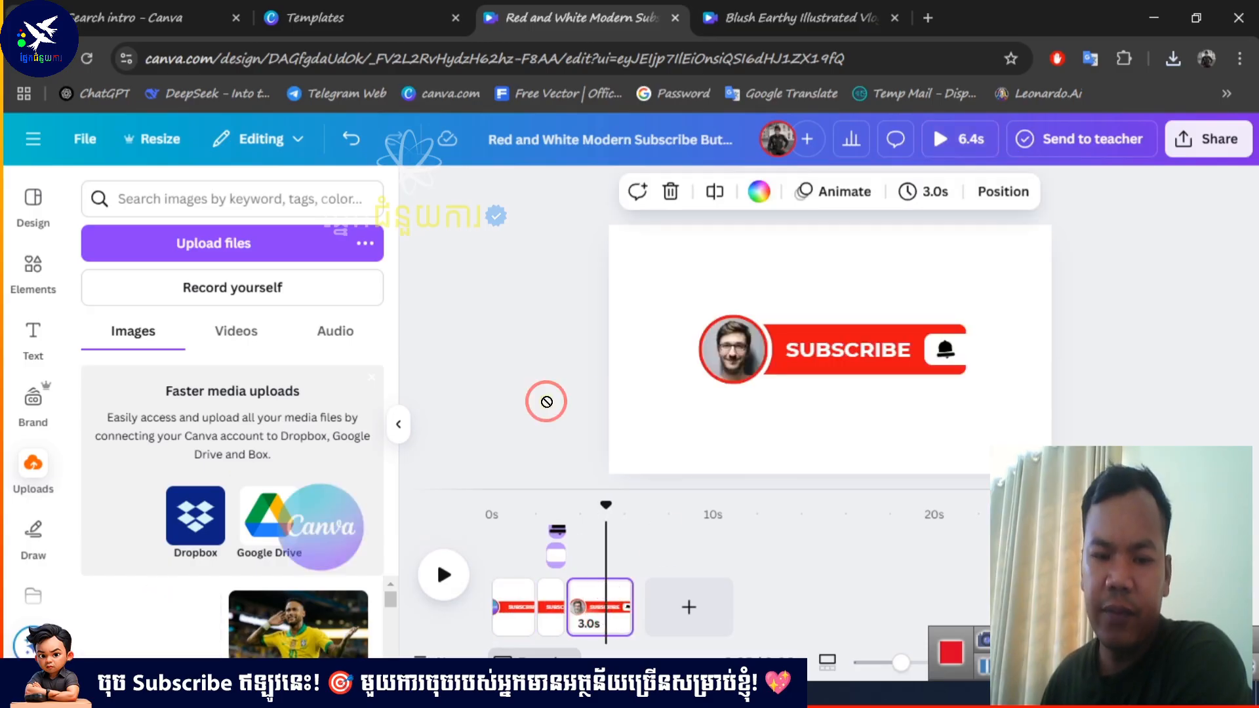
drag(546, 401, 733, 348)
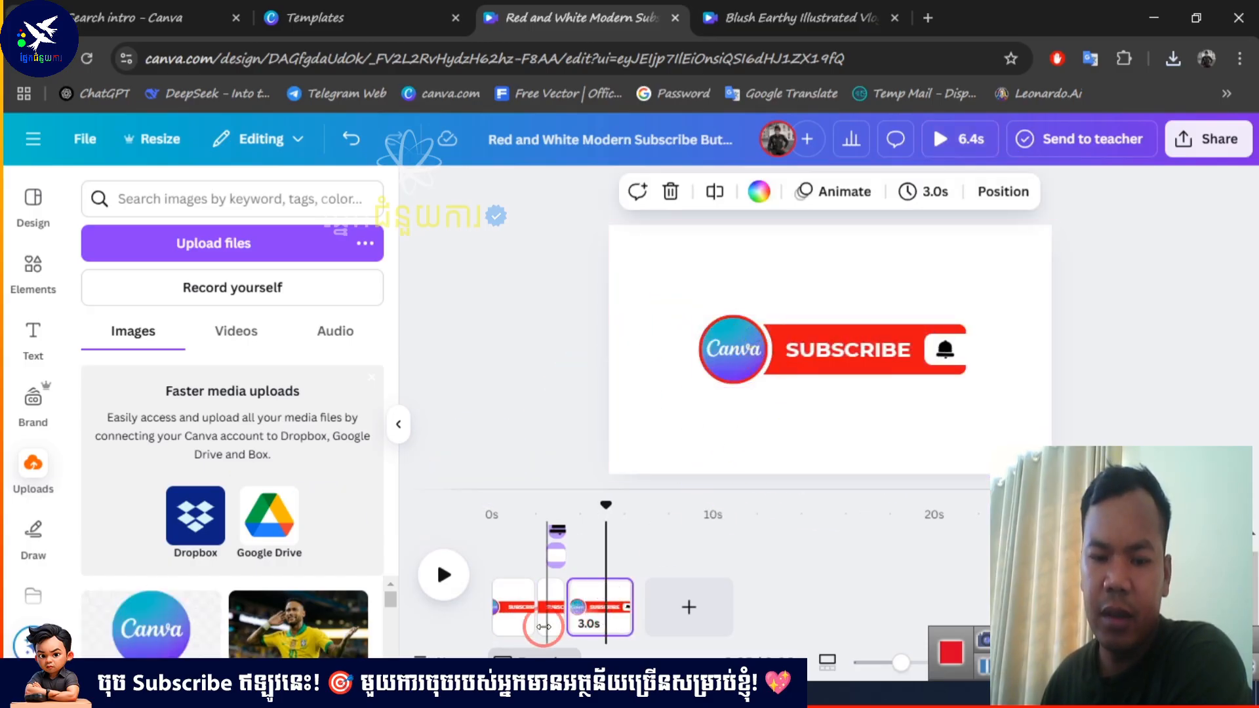
click(546, 623)
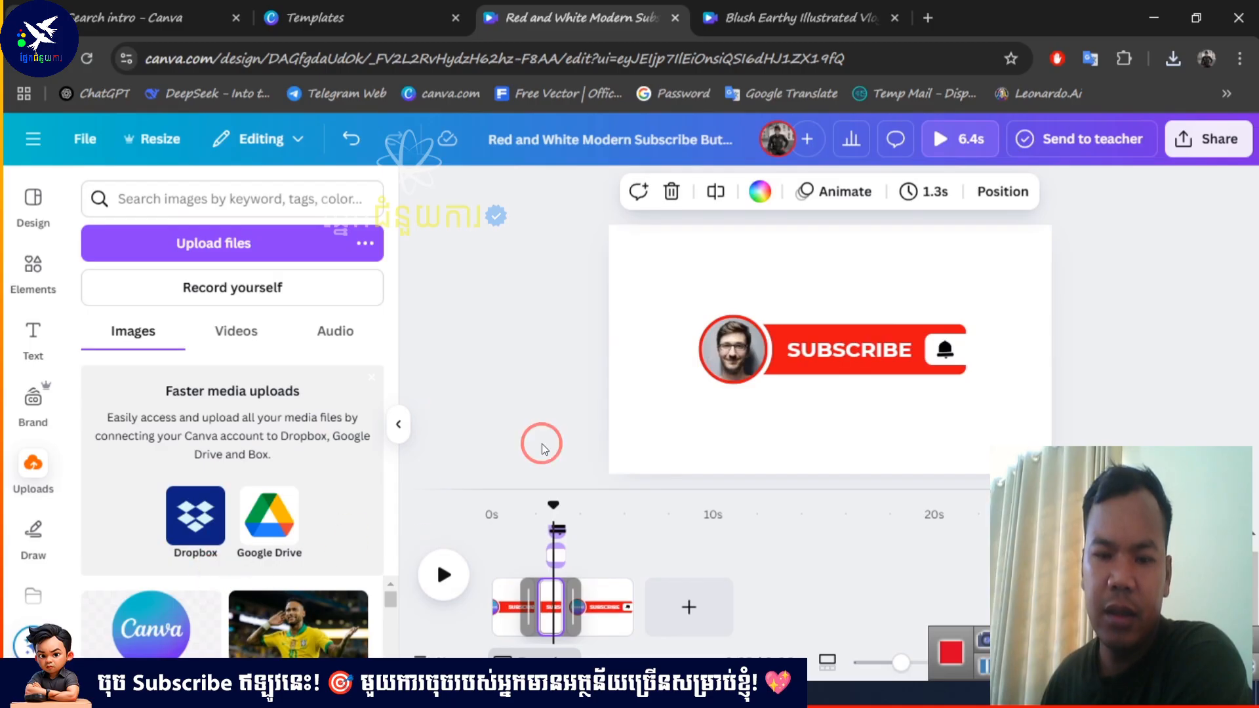
drag(99, 604, 698, 364)
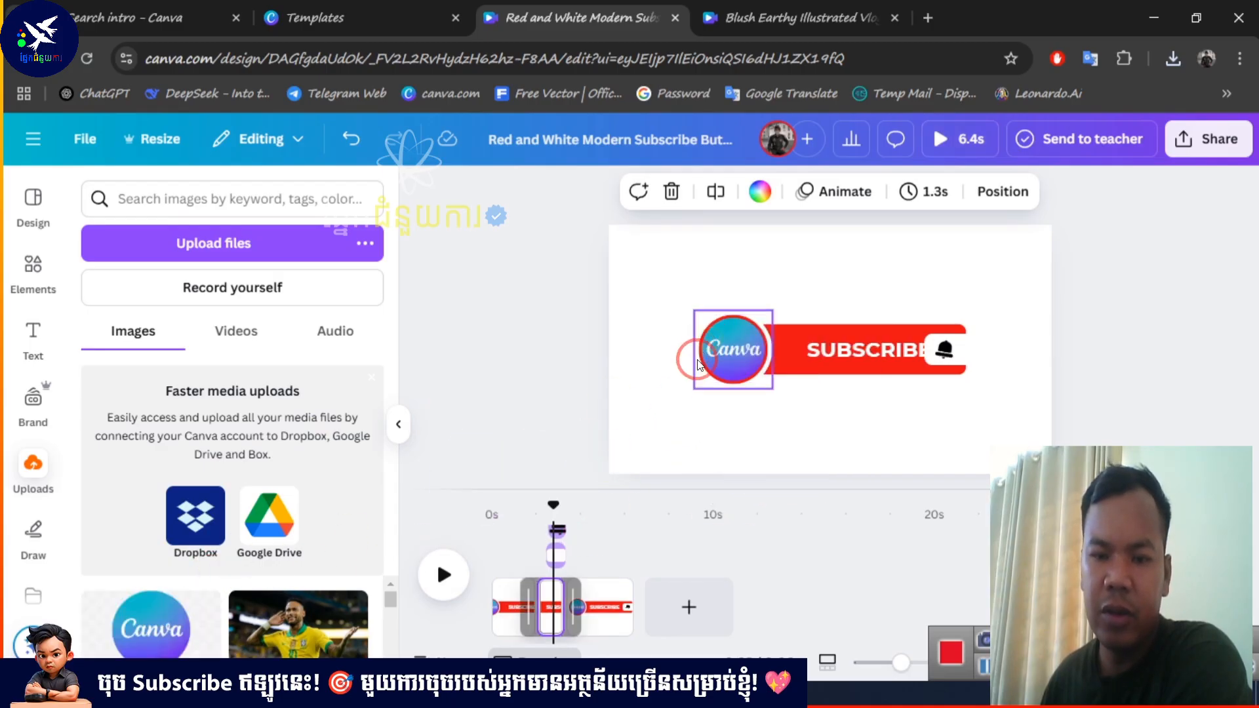
Play the subscribe video from the start to check the logo on all pages, and collapse the uploads list
click(448, 528)
drag(543, 502, 469, 511)
click(438, 575)
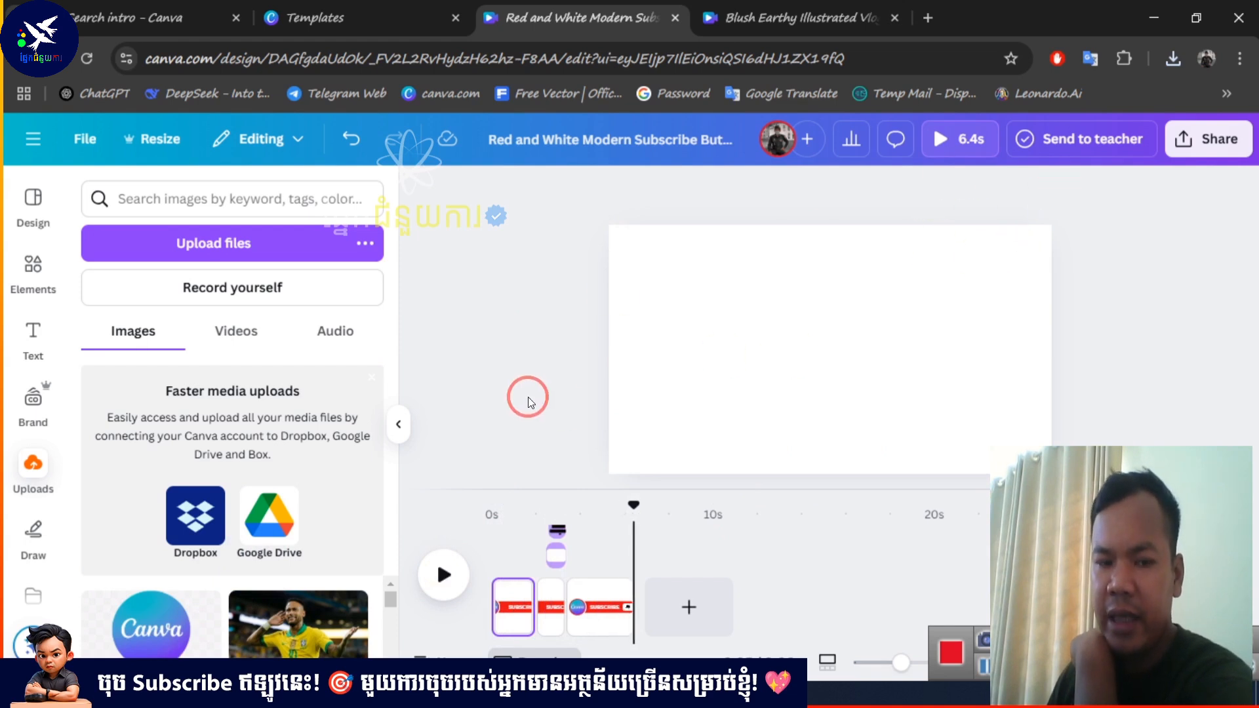
click(406, 426)
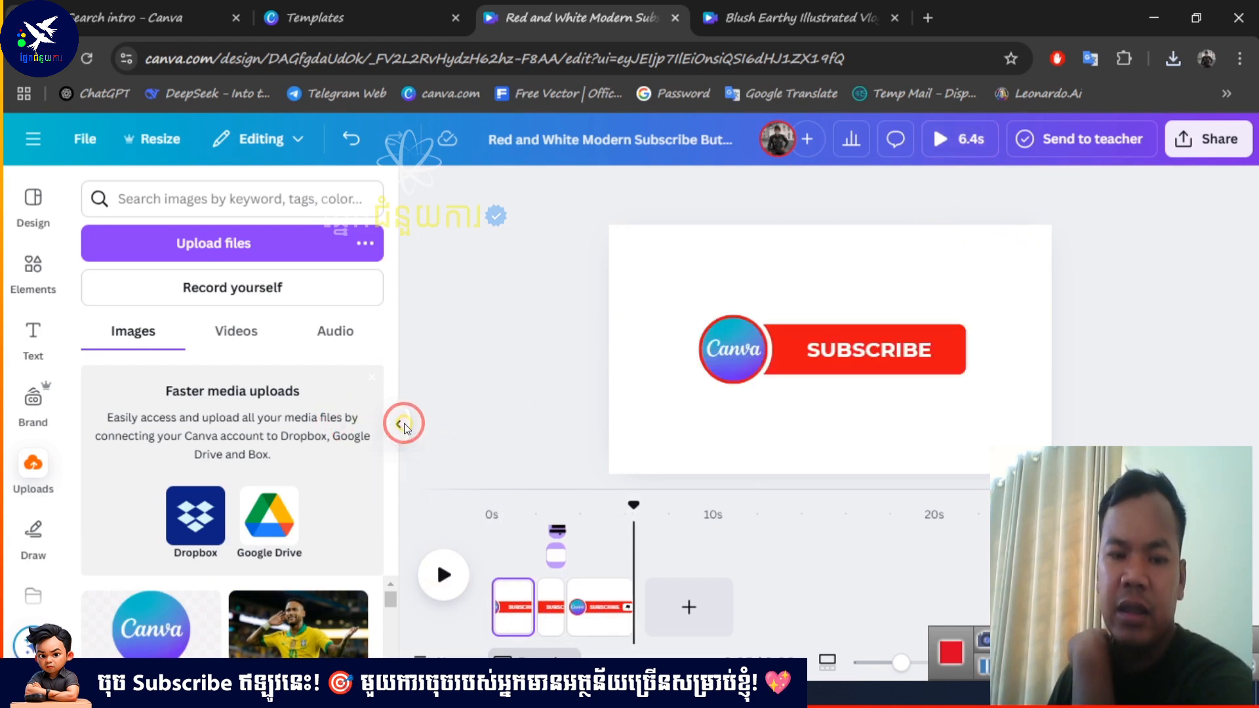